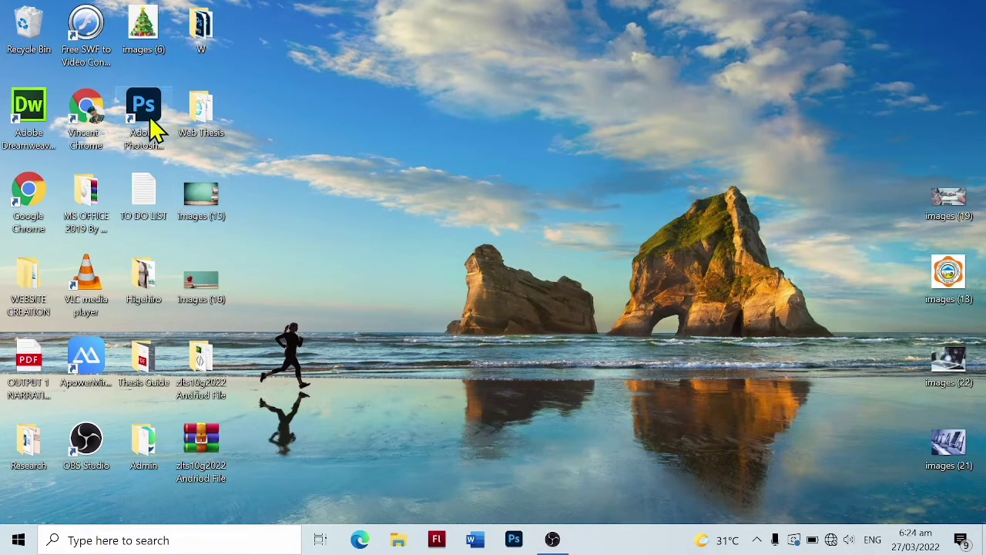
Step: Launch Photoshop and create a blank Web Most Common 1366 × 768 document
double_click(152, 130)
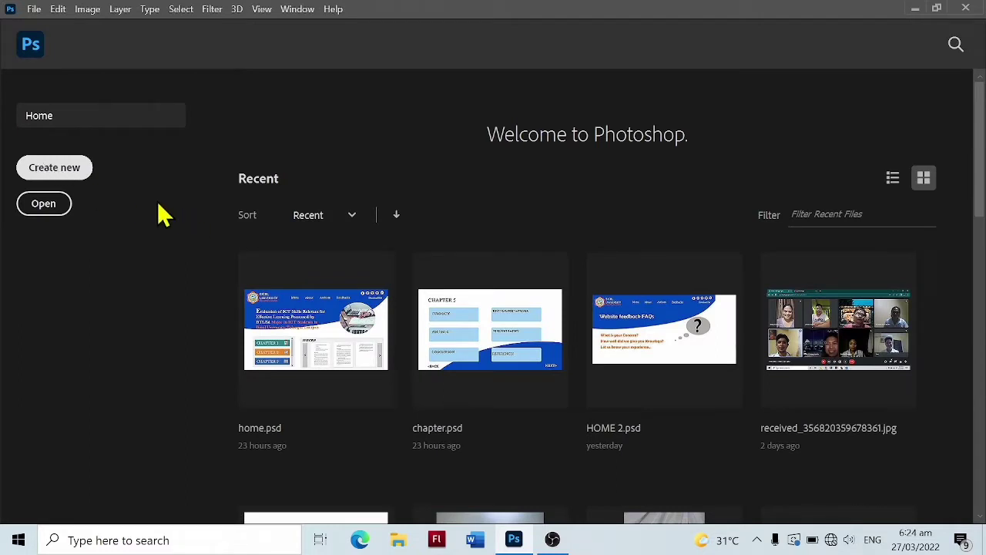
click(51, 168)
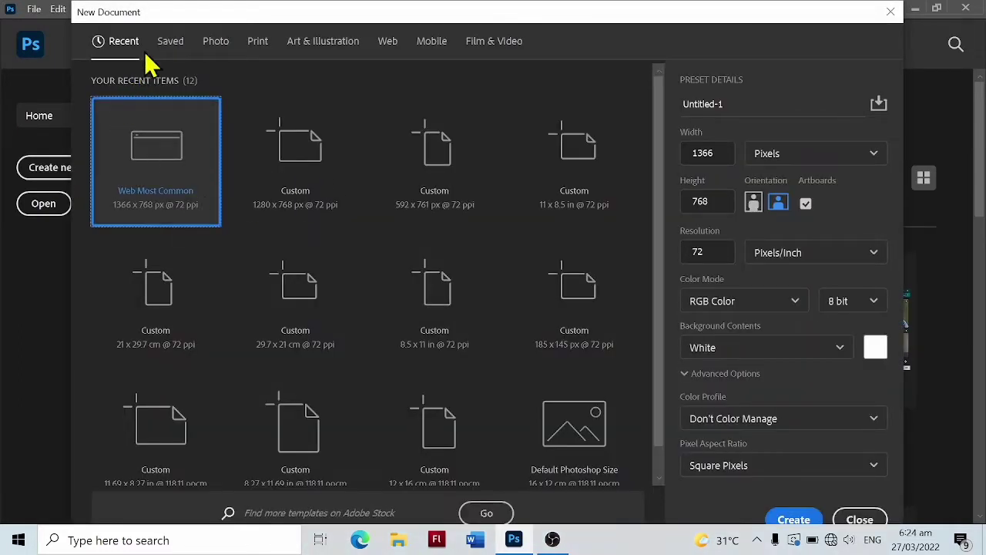
click(387, 44)
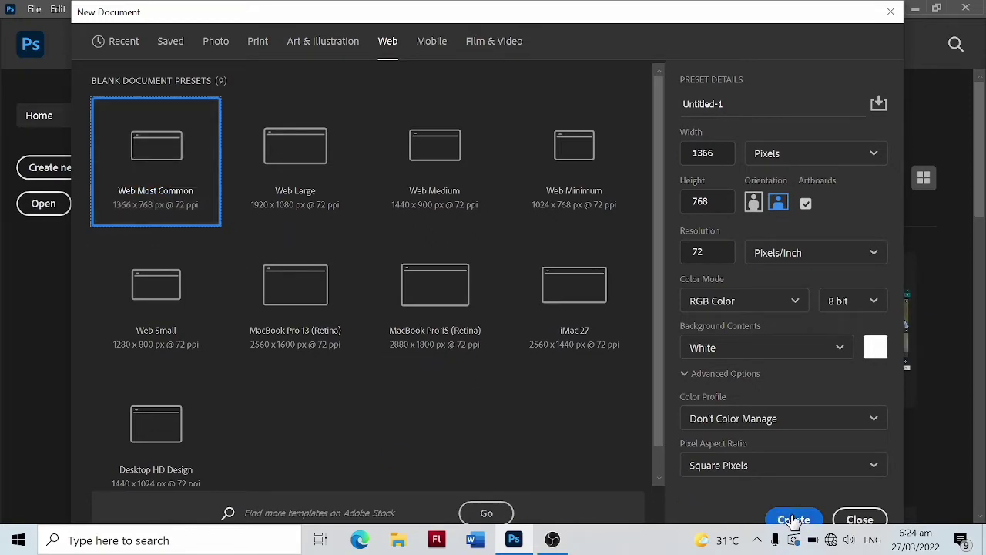
click(794, 520)
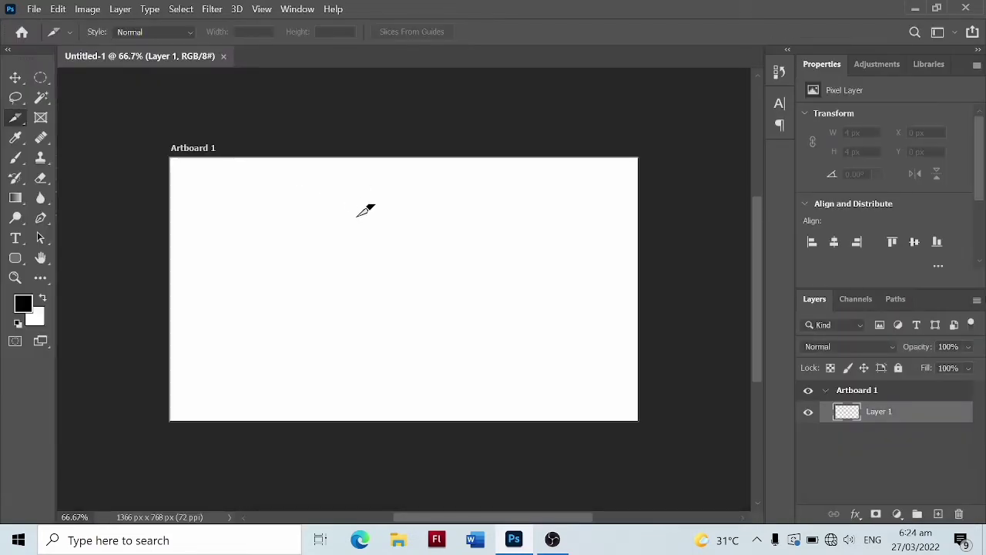
Step: Switch from the slicing tool to the Ellipse shape tool
click(15, 97)
click(15, 78)
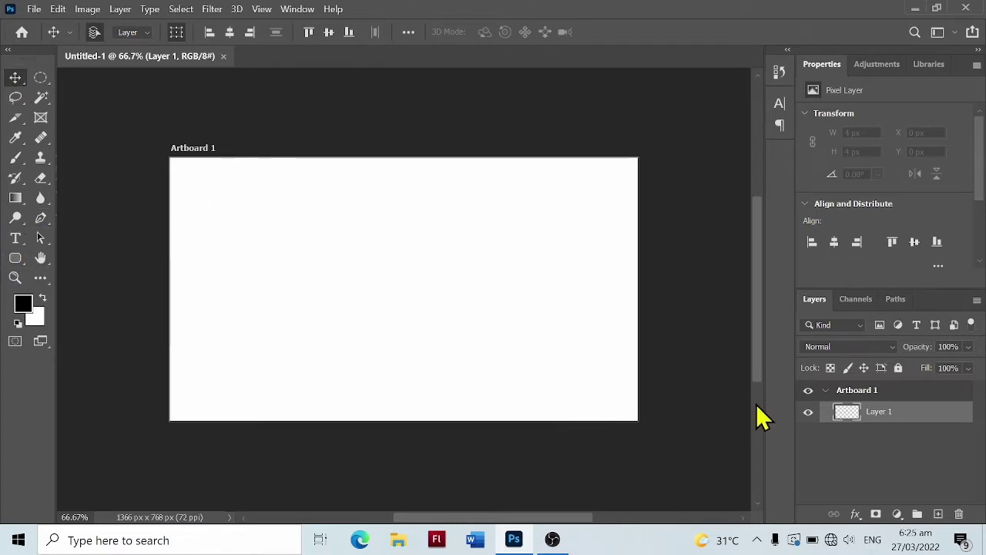
click(15, 258)
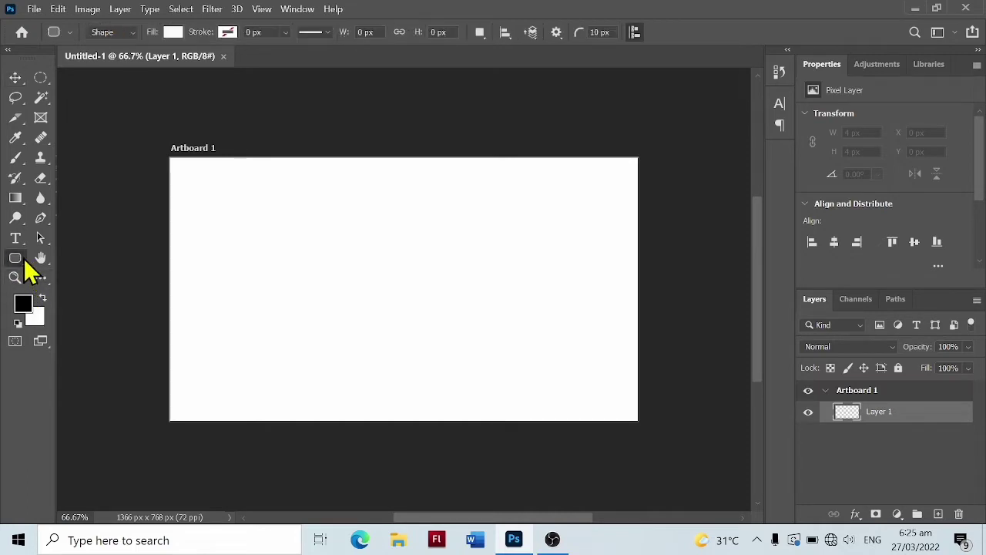
right_click(22, 265)
key(Escape)
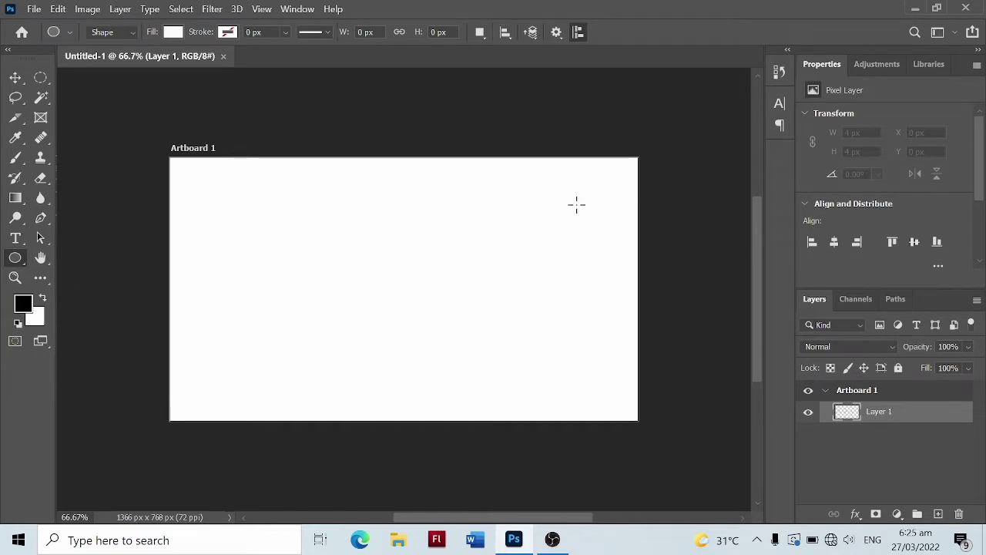
Step: Set the shape fill to blue #2475ed and drag a large ellipse across the artboard
click(174, 33)
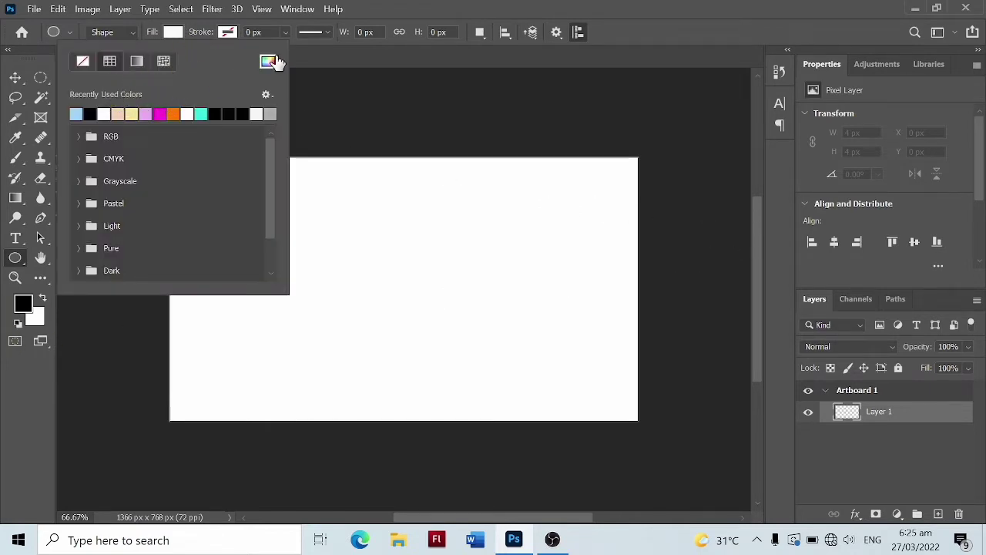
click(269, 62)
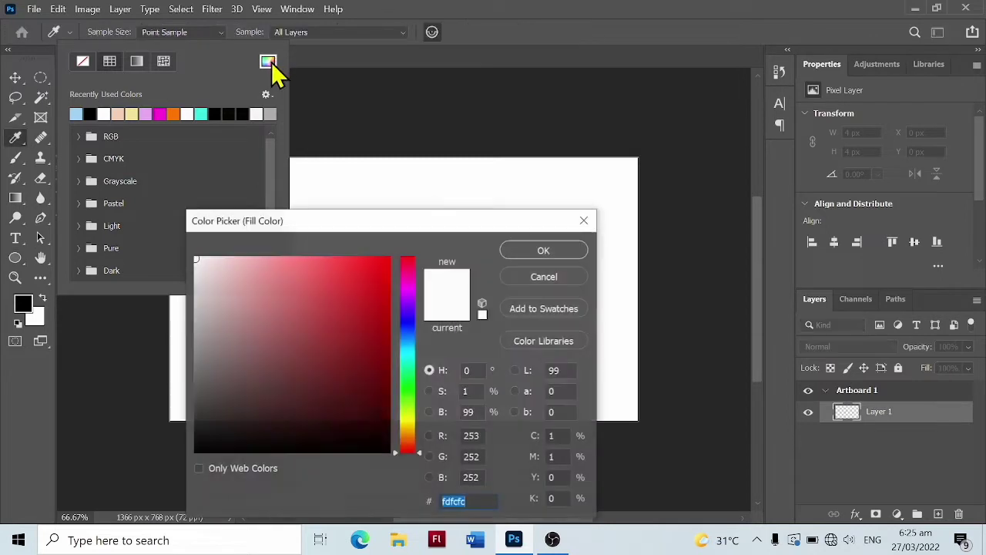
click(411, 335)
drag(369, 310, 360, 269)
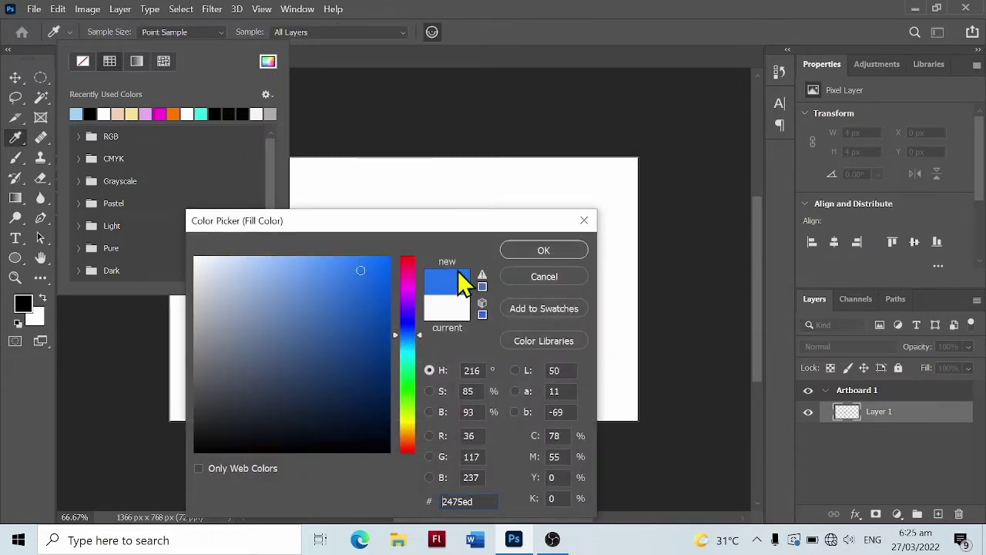
click(528, 252)
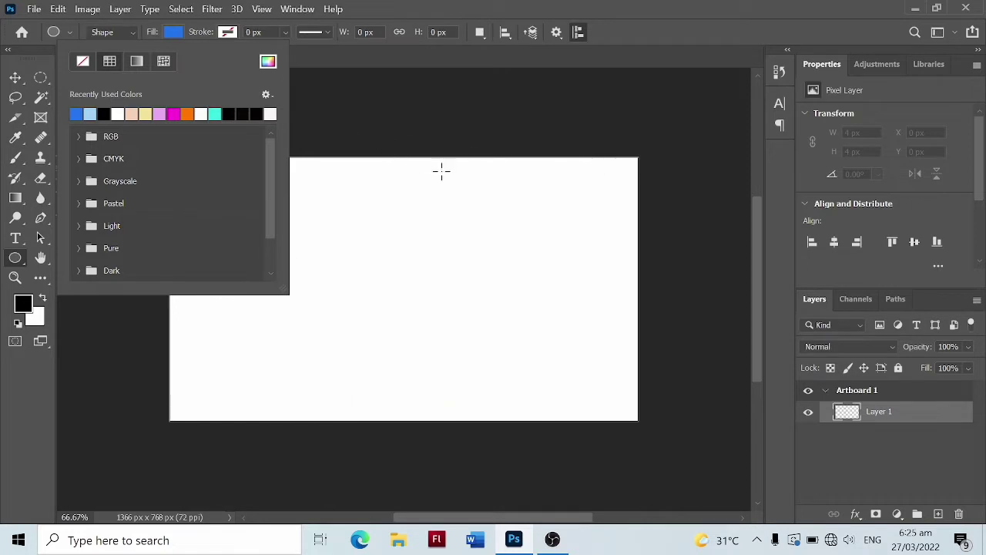
click(616, 163)
mouse_move(617, 163)
mouse_down()
mouse_move(207, 332)
mouse_move(191, 354)
mouse_up()
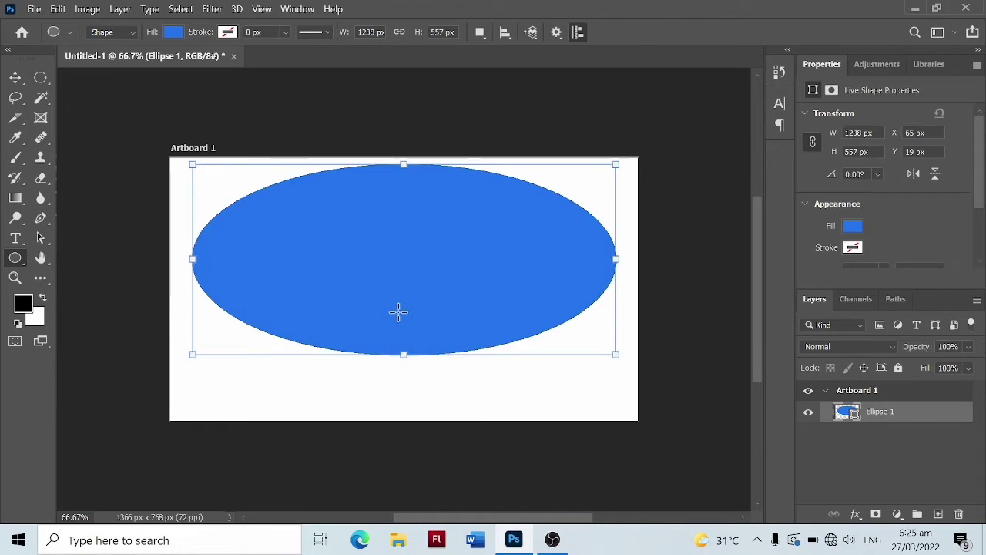
Step: Move the ellipse up past the top edge and scale it wider than the artboard
key(v)
drag(434, 270, 457, 202)
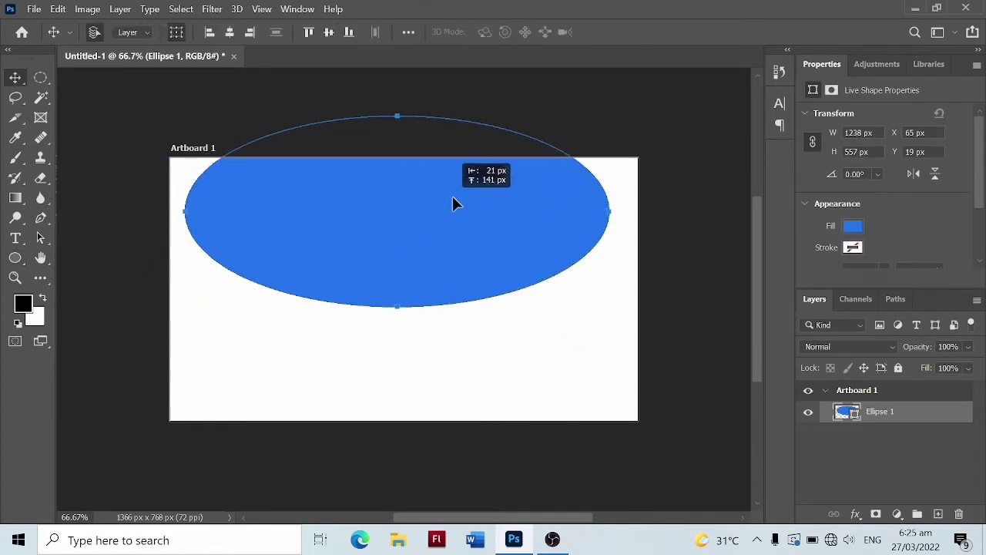
drag(457, 203, 484, 187)
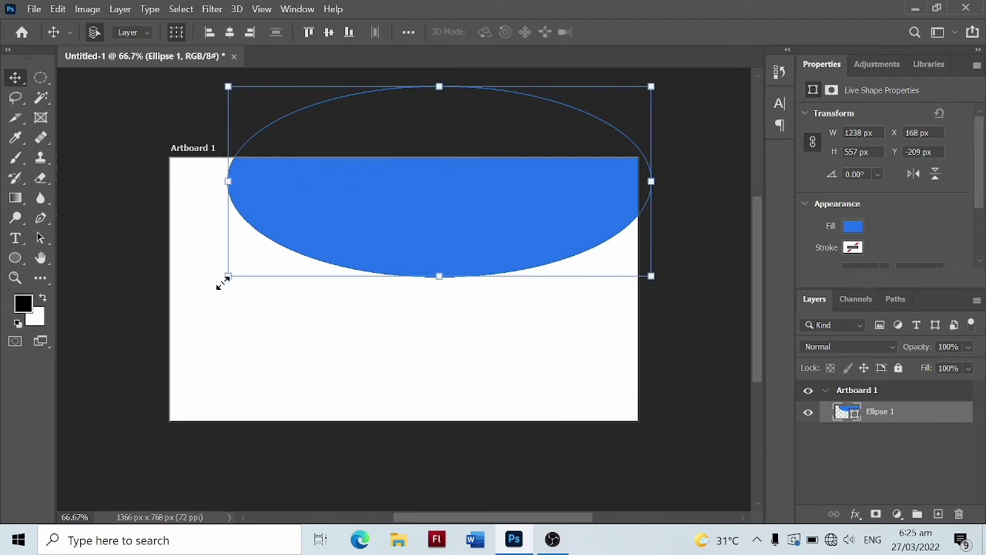
drag(228, 276, 99, 327)
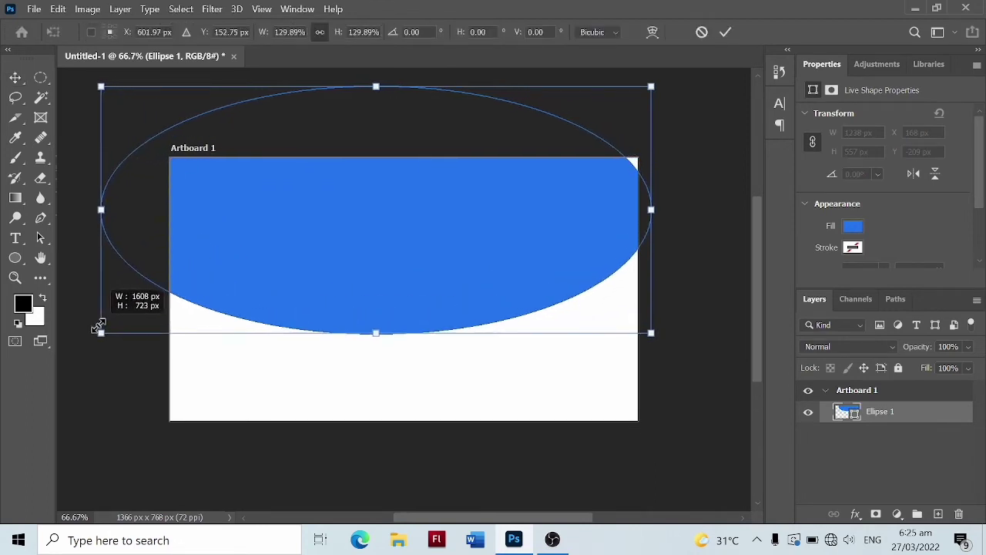
drag(99, 327, 143, 312)
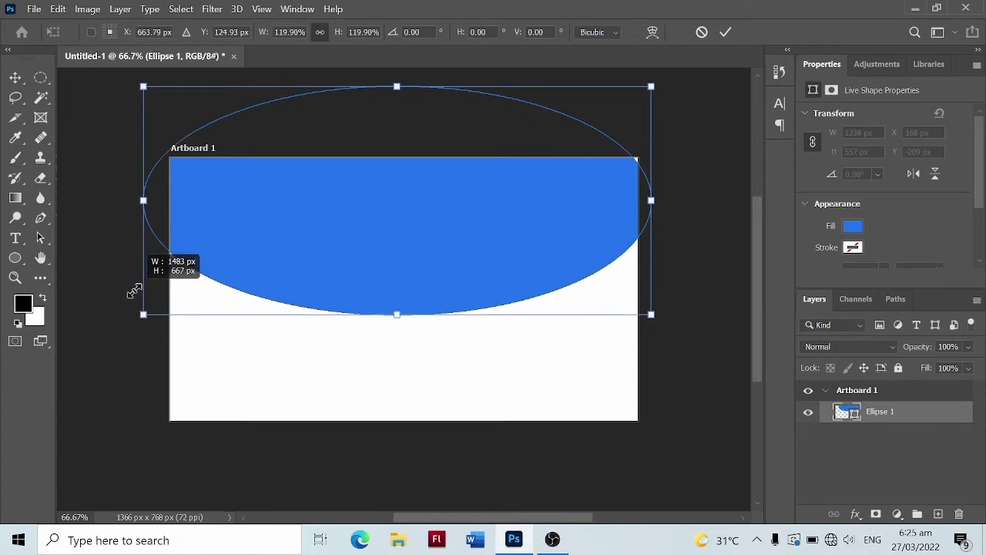
right_click(414, 213)
click(336, 258)
drag(420, 250, 416, 215)
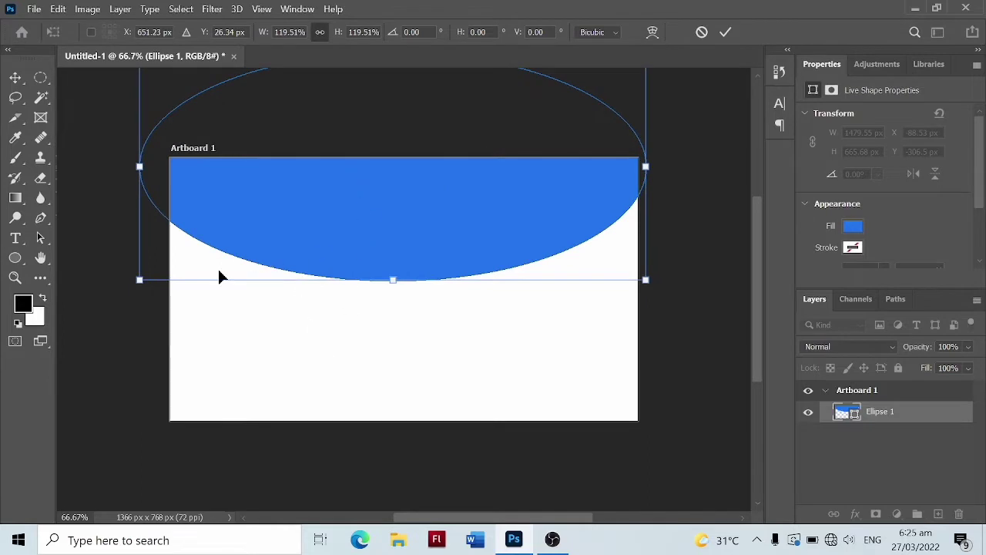
Step: Warp the ellipse by pulling its bottom-left corner outward, then commit the curve
right_click(261, 208)
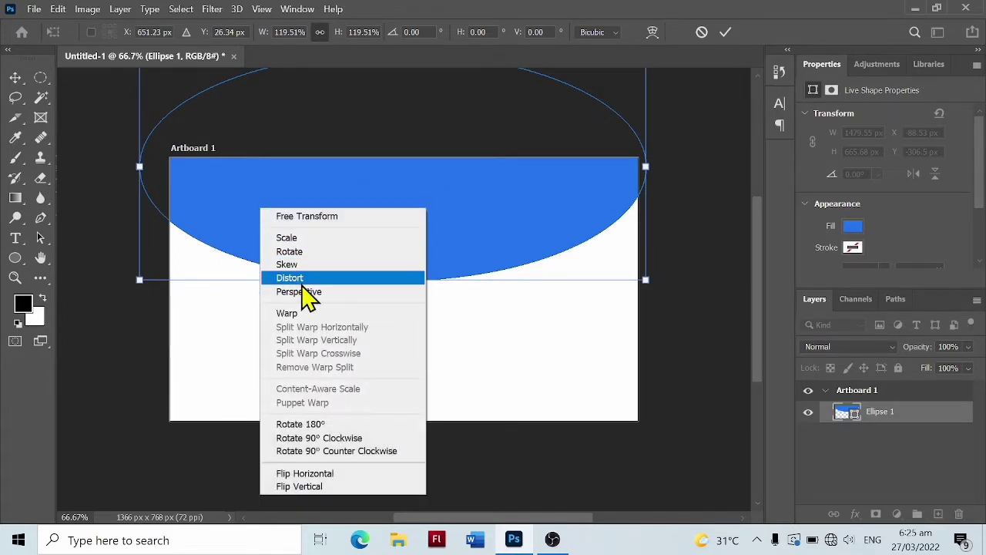
click(306, 314)
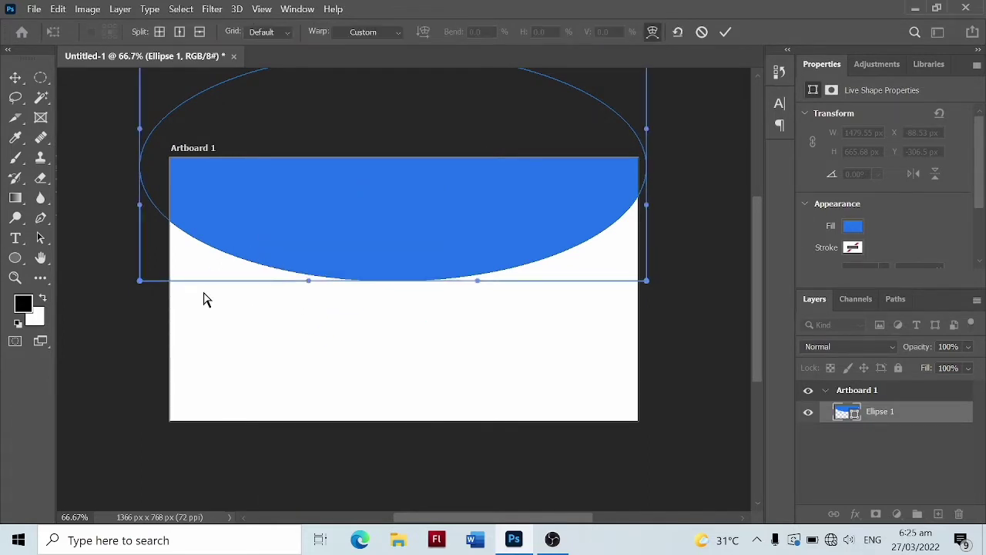
drag(194, 289, 57, 304)
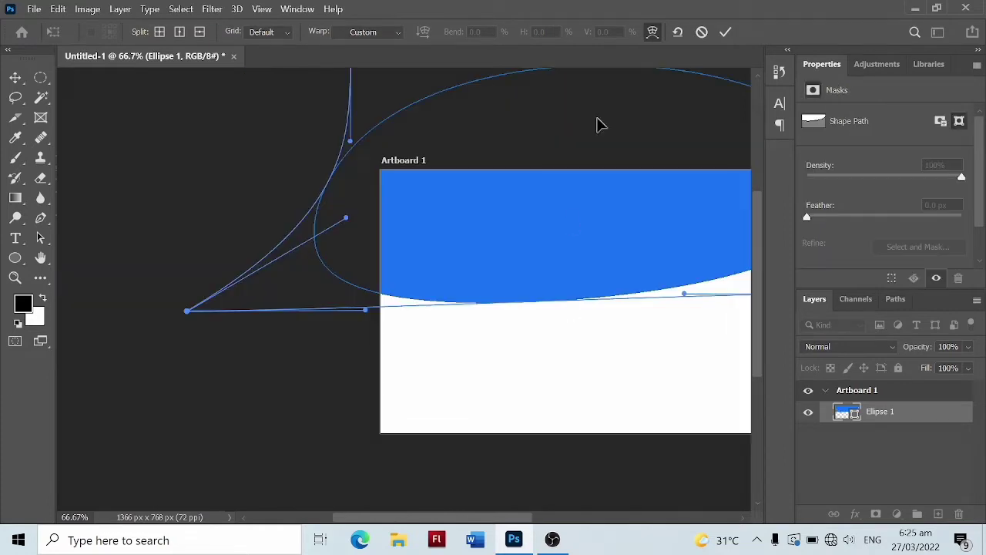
click(726, 32)
key(h)
mouse_move(574, 352)
mouse_down()
mouse_move(352, 330)
mouse_move(367, 354)
mouse_up()
scroll(413, 362, up, 1)
scroll(408, 361, up, 2)
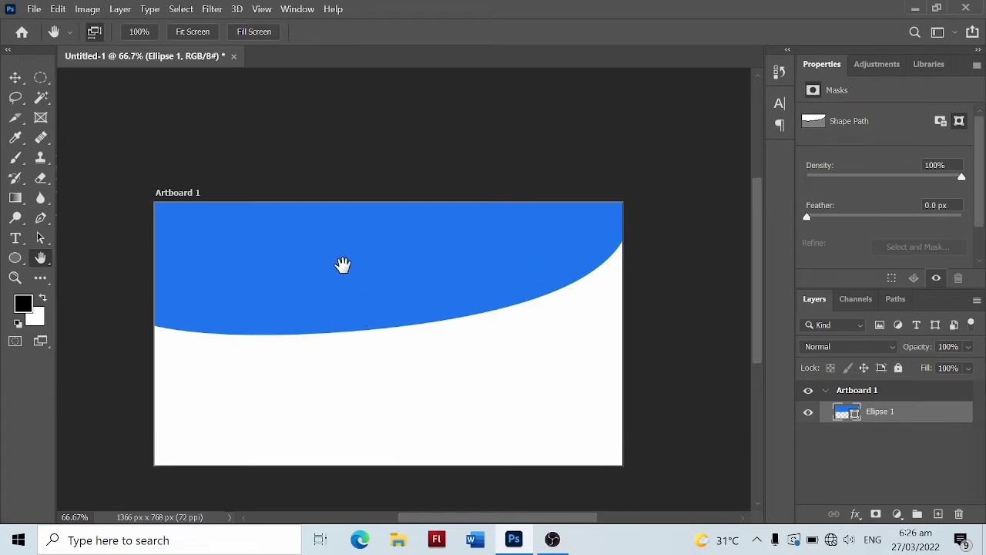
scroll(254, 320, up, 2)
scroll(247, 312, down, 2)
Step: Open the desktop picture images (13) with Adobe Photoshop
click(916, 8)
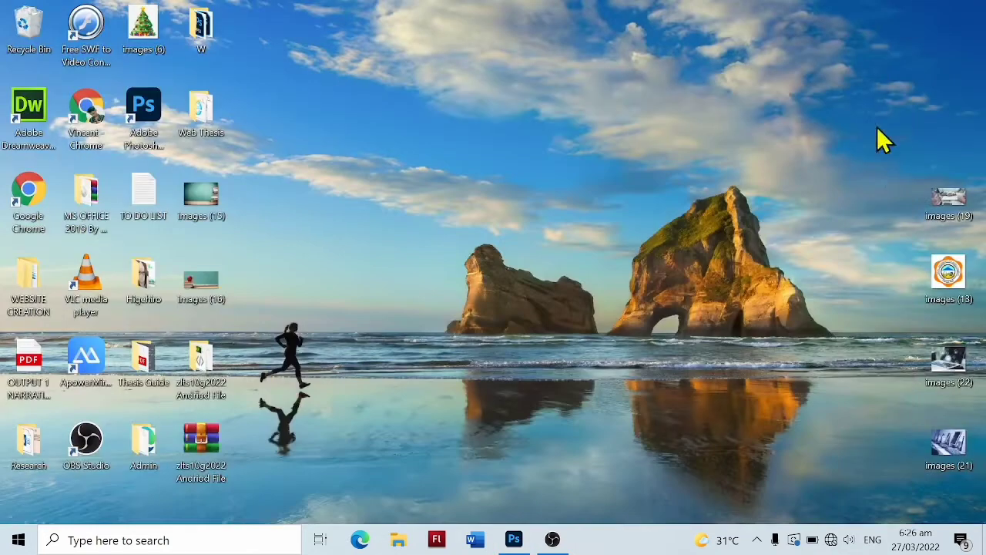
right_click(946, 272)
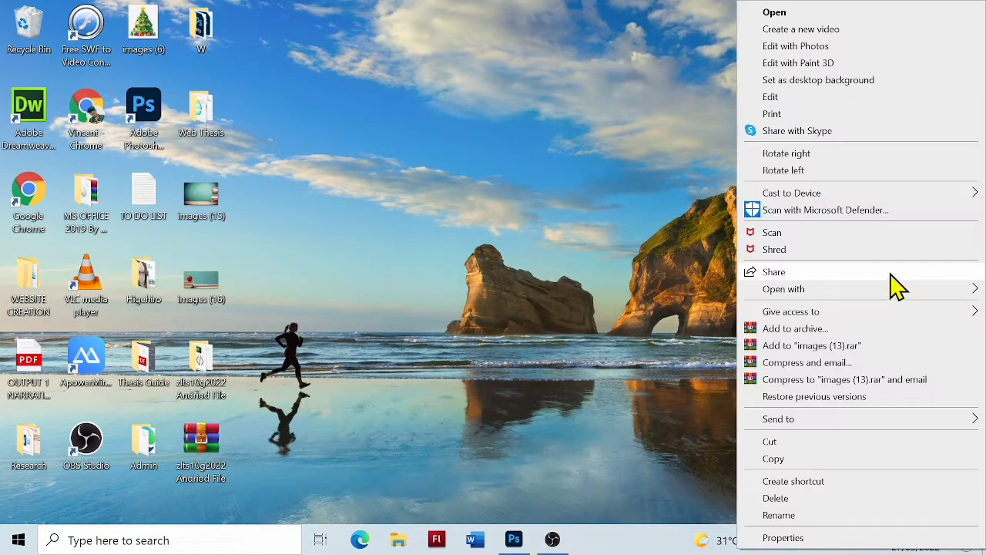
mouse_move(783, 289)
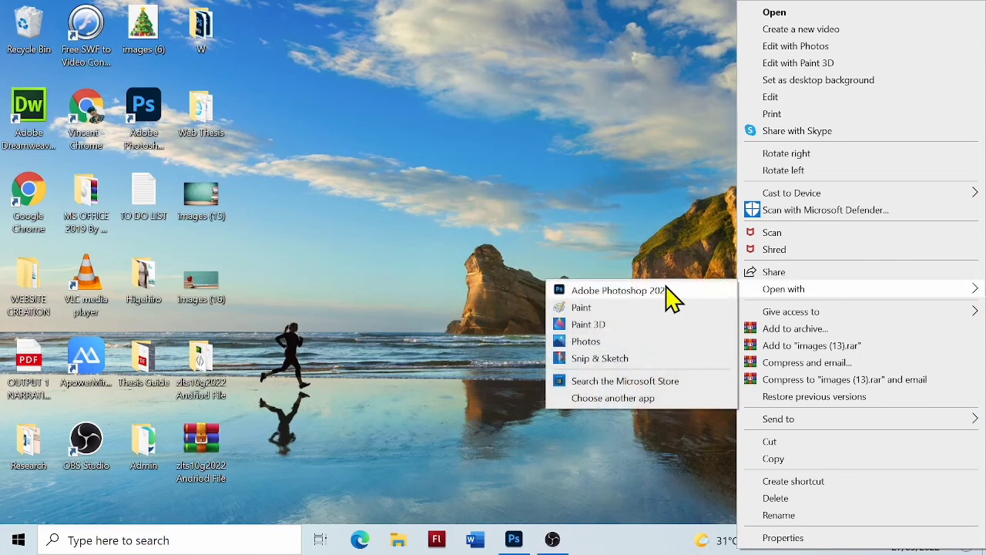
click(664, 289)
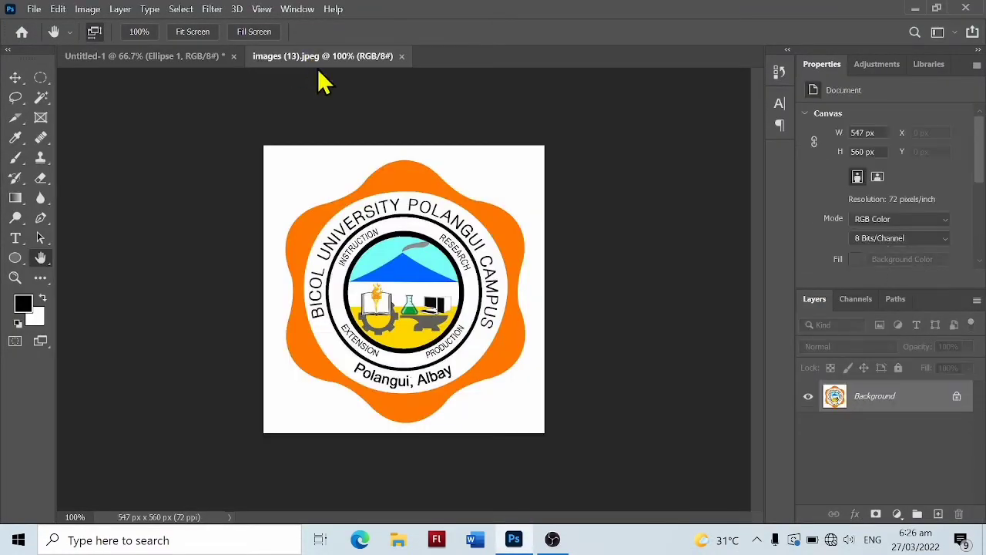
Step: Unlock the logo layer, select its white background by colour and drag it away
click(956, 398)
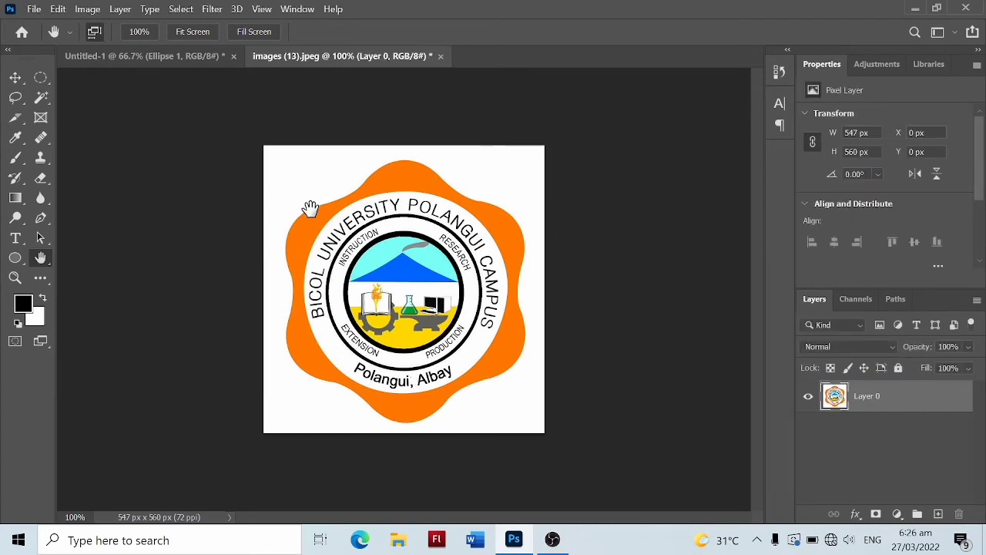
click(41, 98)
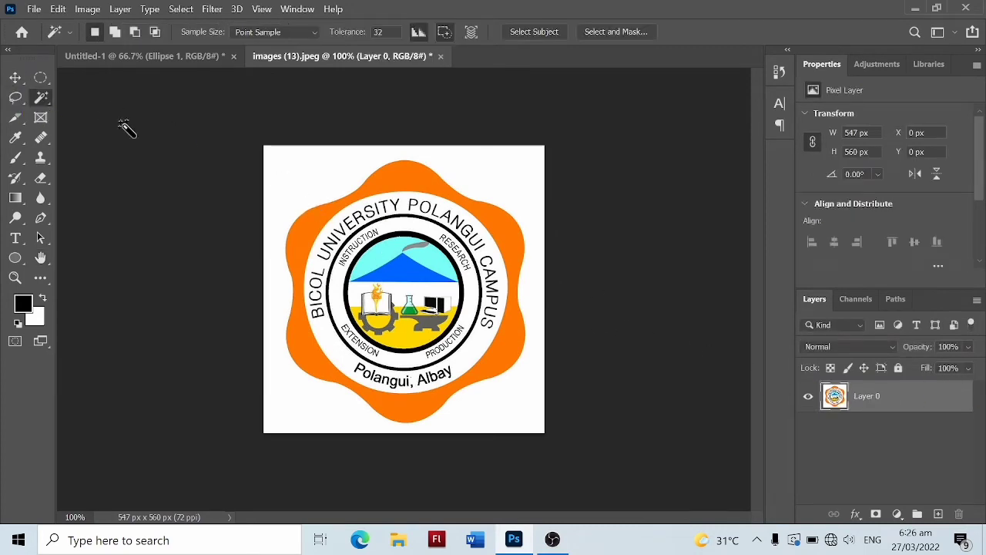
click(334, 163)
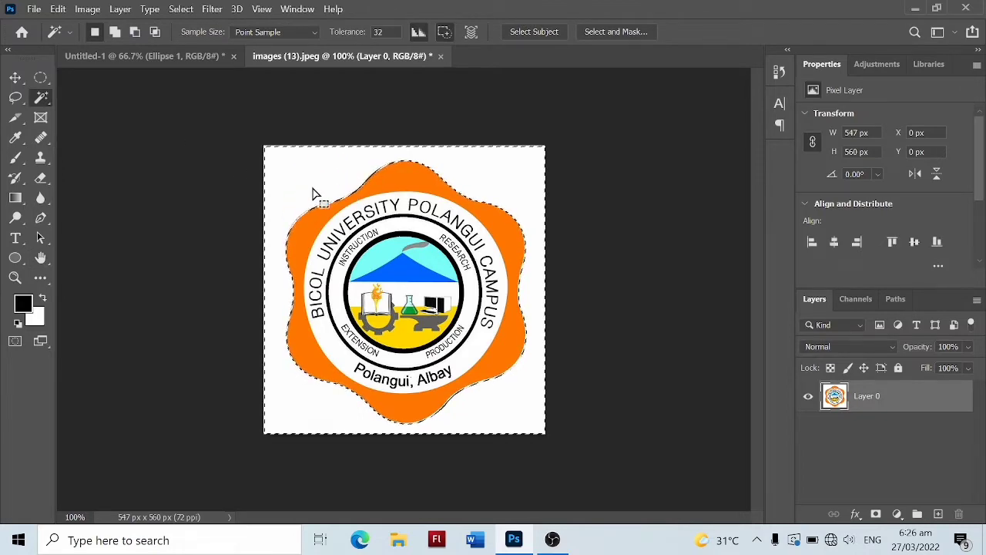
key(v)
drag(315, 176, 194, 242)
key(ctrl+z)
key(ctrl+minus)
drag(326, 207, 110, 257)
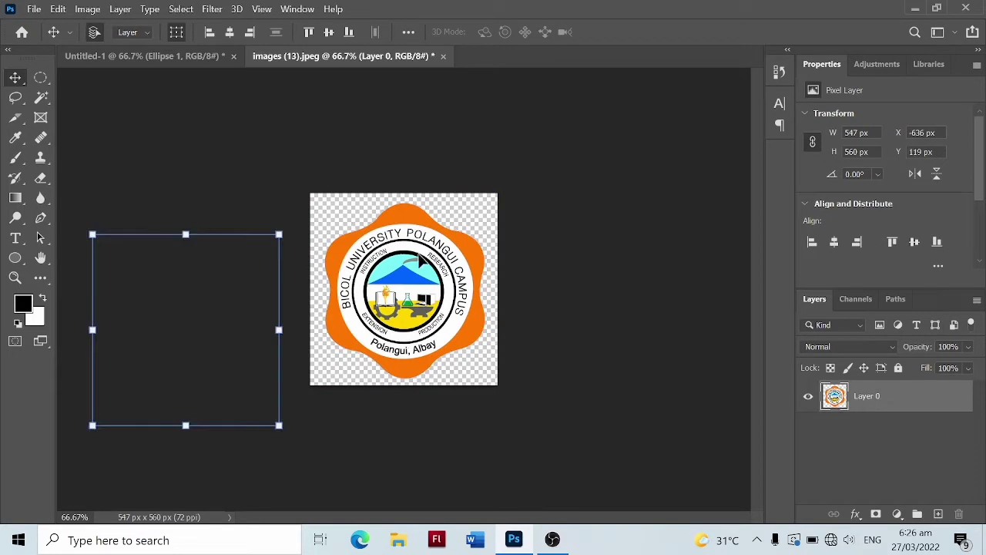
click(40, 97)
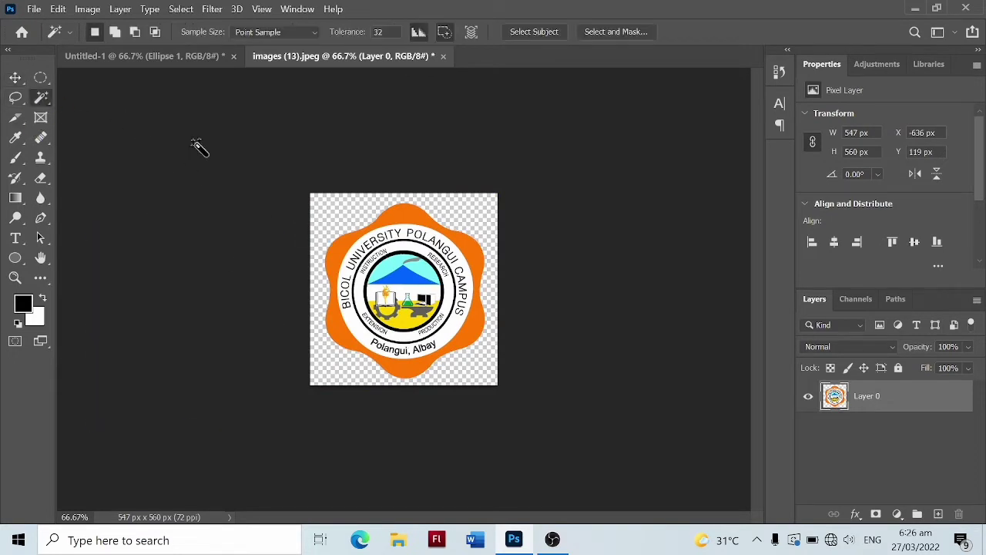
right_click(336, 175)
click(378, 370)
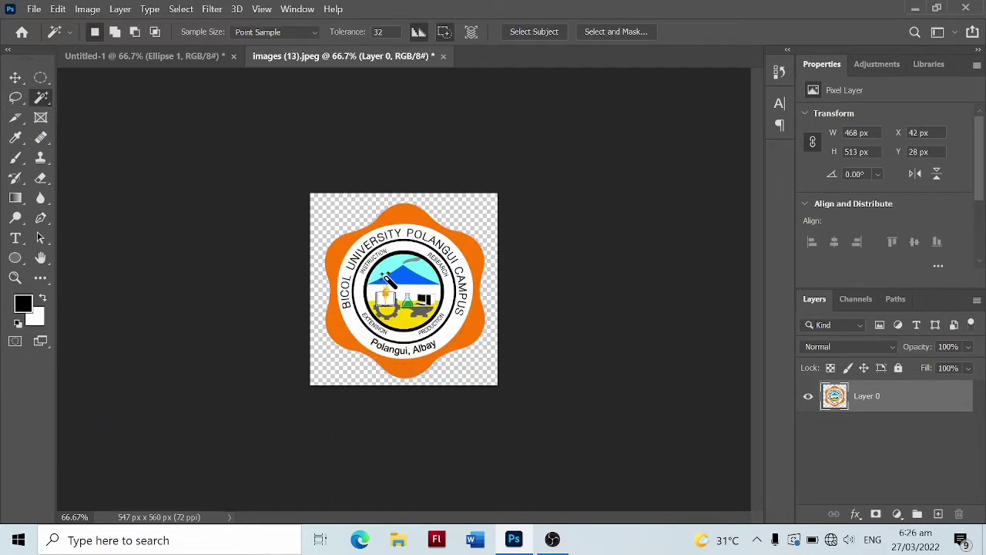
Step: Drag the logo into Untitled-1 and shrink it into the top-left corner
key(v)
drag(389, 281, 297, 288)
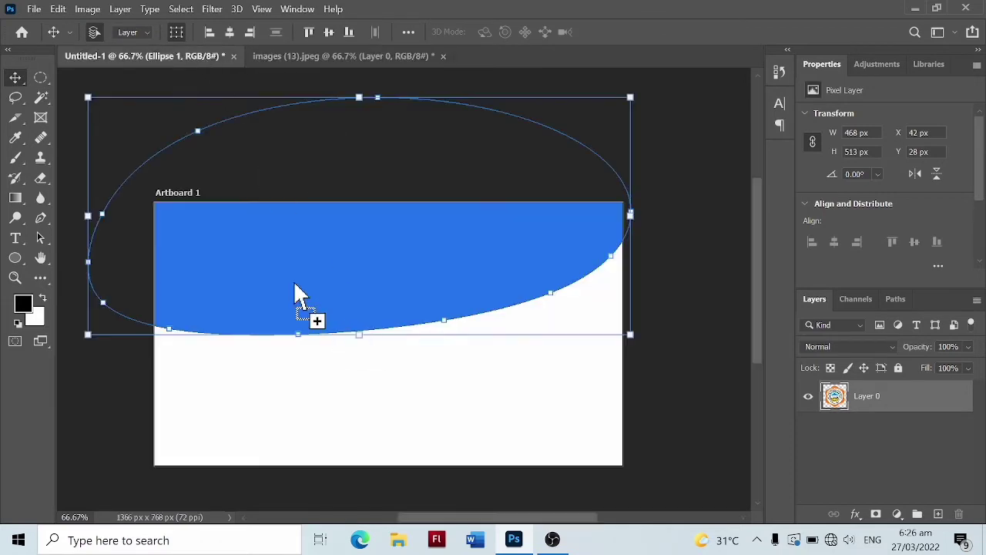
mouse_move(374, 370)
mouse_down()
mouse_move(249, 230)
mouse_move(209, 246)
mouse_move(208, 257)
mouse_move(179, 219)
mouse_up()
scroll(381, 363, down, 1)
scroll(262, 292, up, 2)
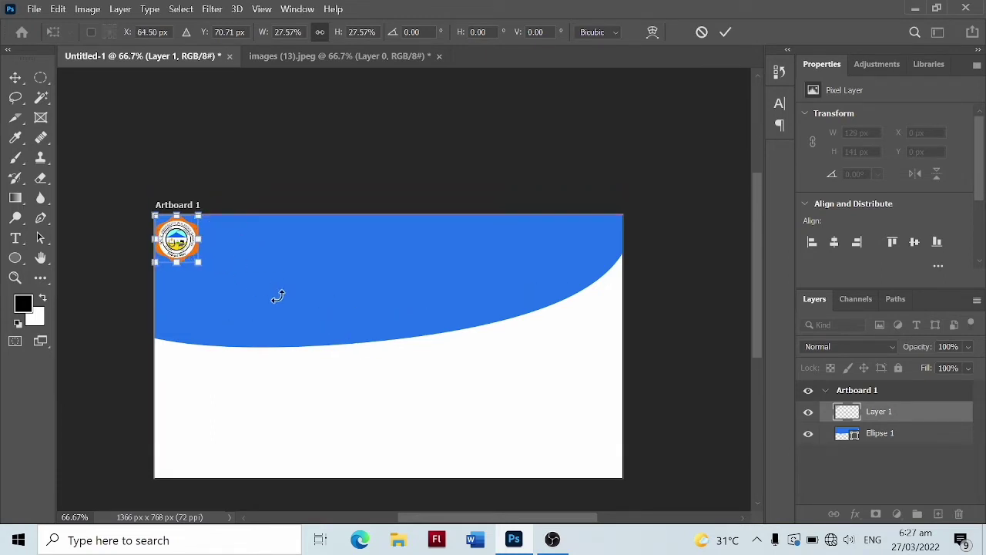
Step: Start a Horizontal Type text box beside the logo and type the BICOL heading
right_click(16, 238)
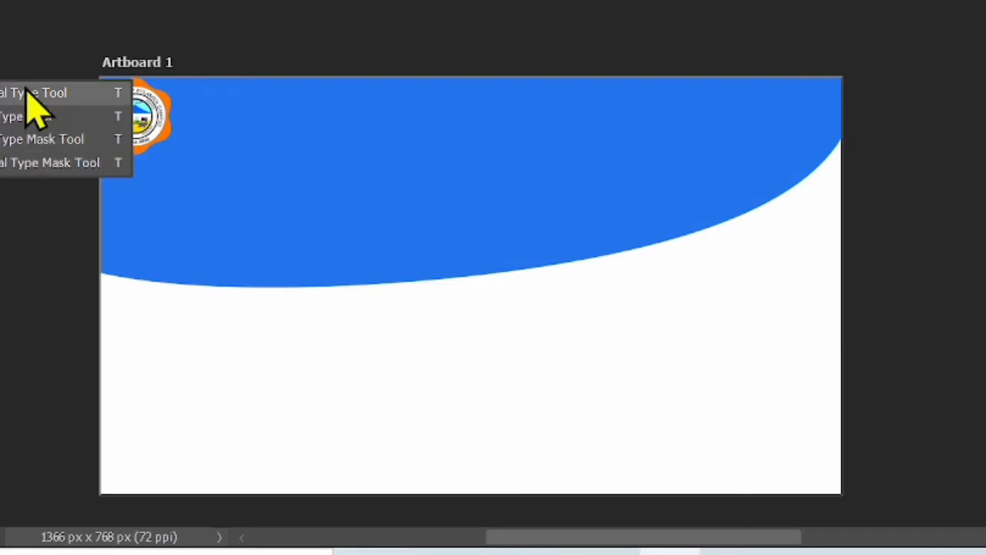
click(27, 92)
click(206, 100)
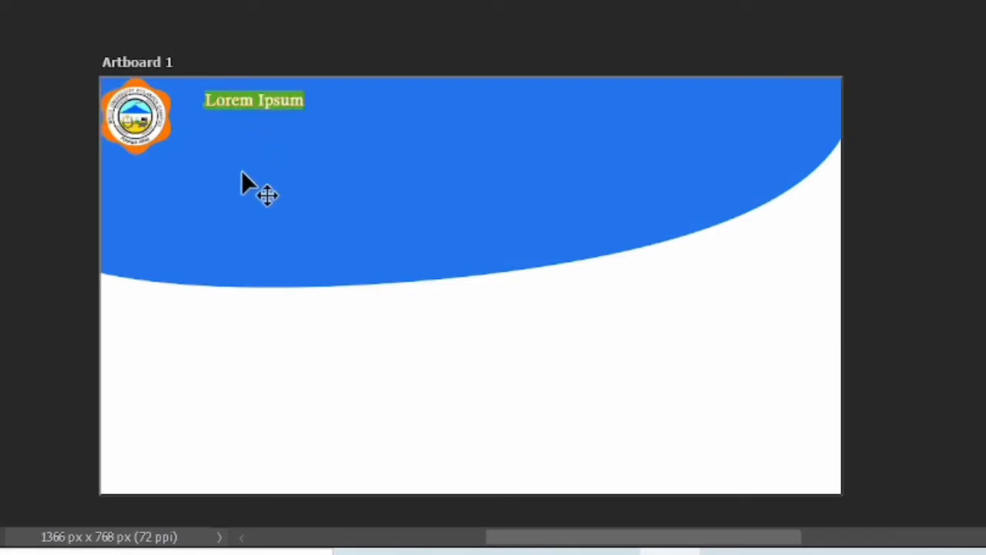
text(bicol)
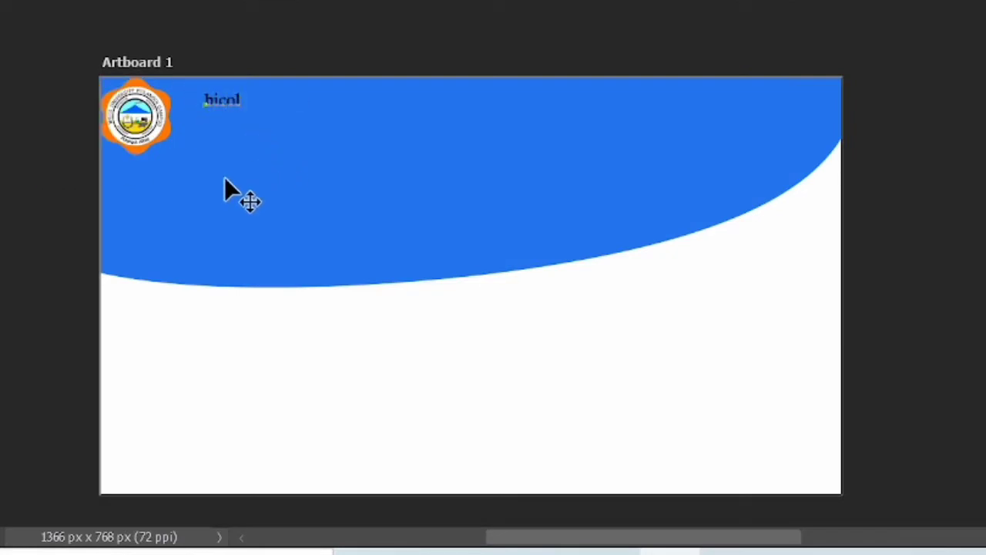
key(BackSpace)
key(BackSpace)
key(BackSpace)
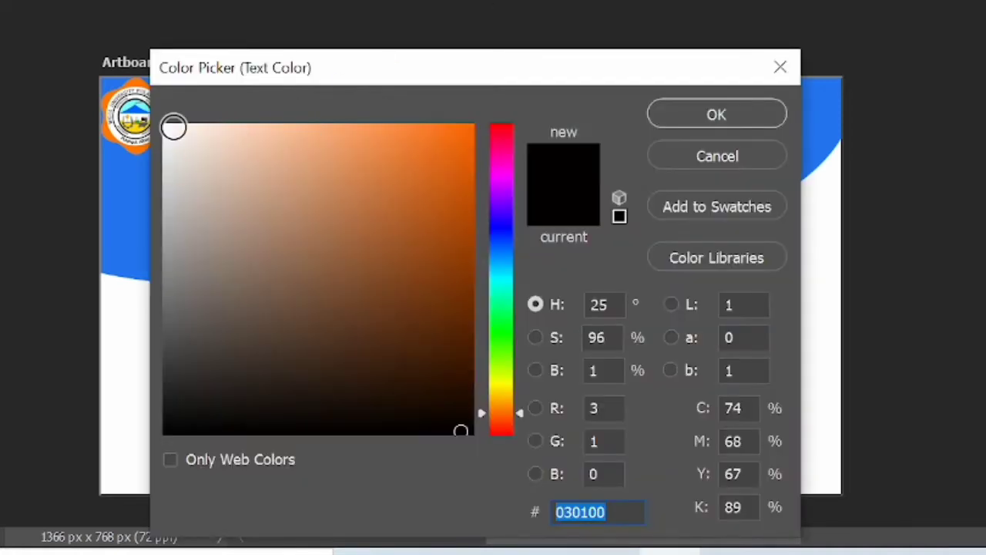
Step: Make the heading text white, commit it, and move it beside the logo
click(174, 127)
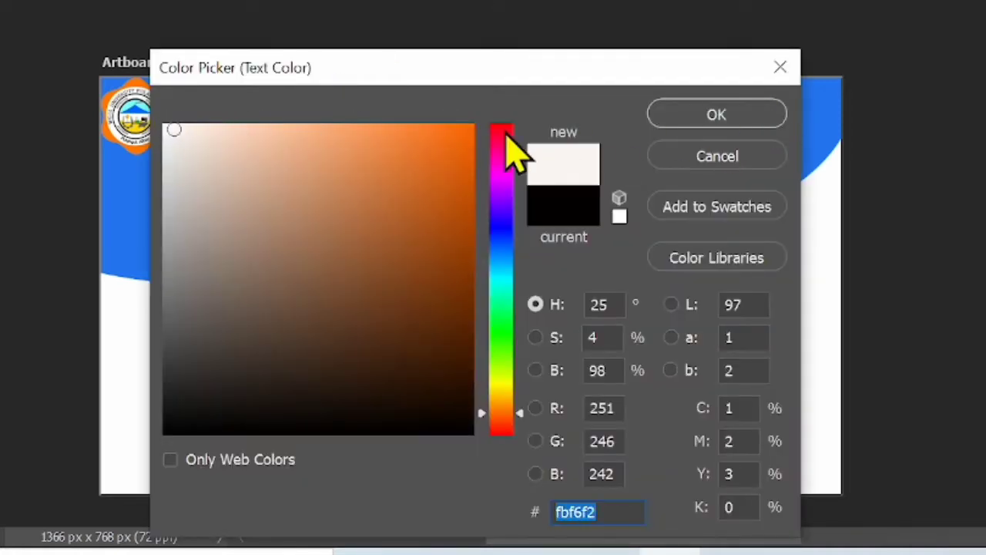
click(744, 123)
mouse_move(207, 94)
mouse_down()
mouse_move(234, 120)
mouse_move(339, 123)
mouse_up()
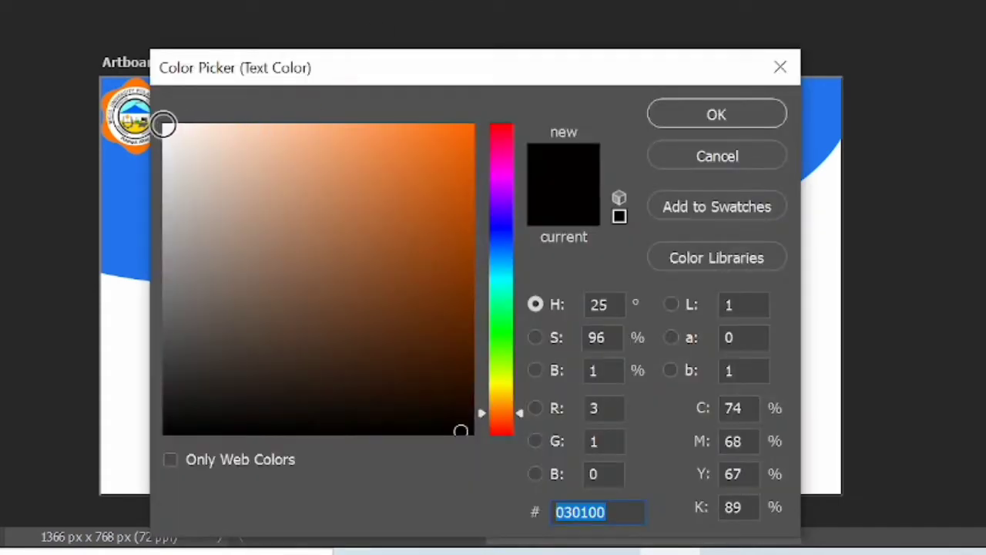
click(165, 126)
click(682, 115)
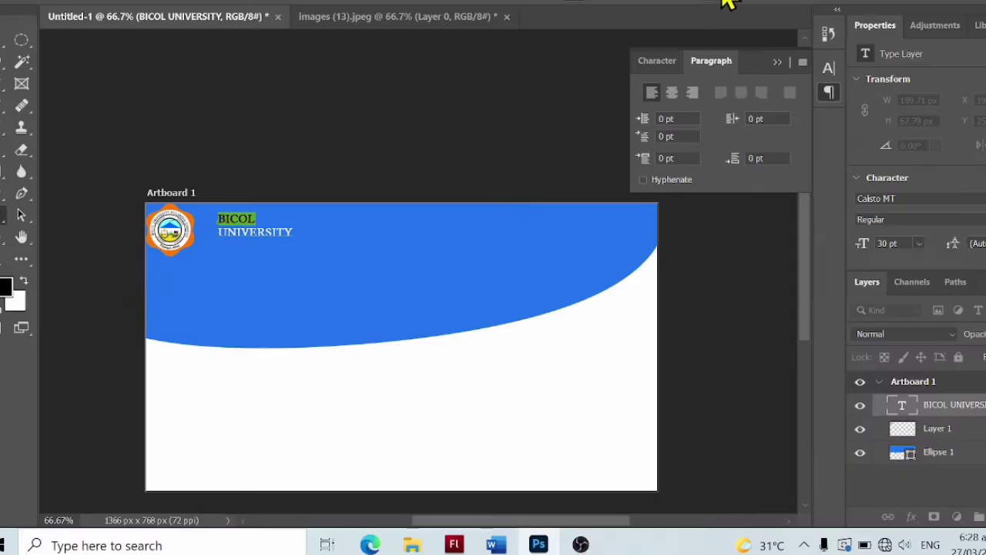
key(ctrl+Return)
mouse_move(277, 242)
mouse_down()
mouse_move(262, 222)
mouse_move(251, 227)
mouse_up()
scroll(385, 269, up, 1)
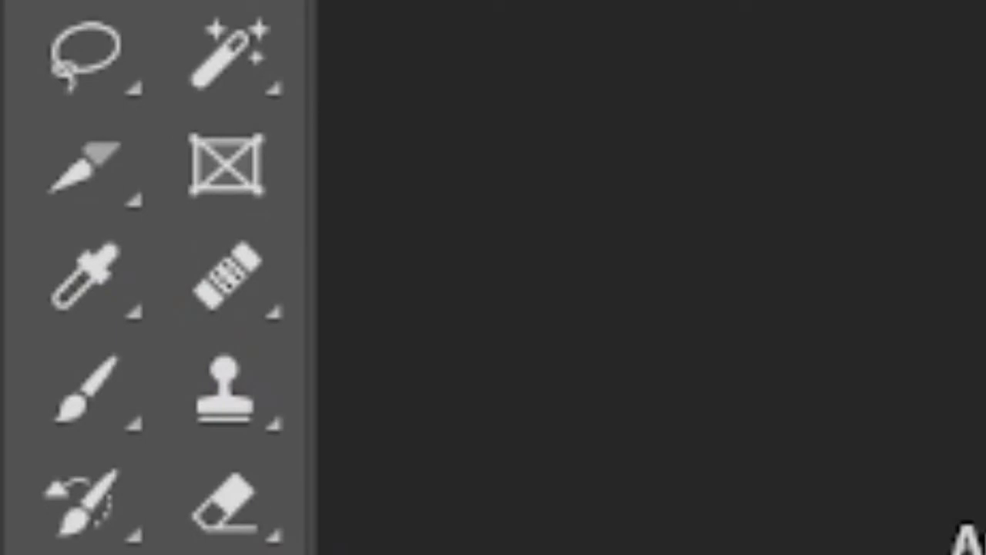
Step: Slice the logo block, the Menu, About and Authors links, and the Instagram and Twitter icons
click(84, 168)
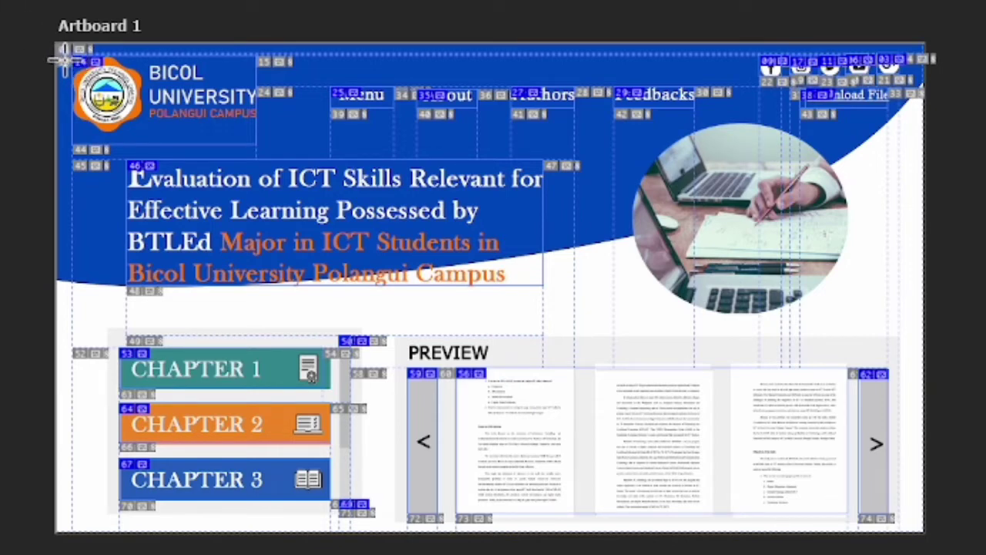
drag(74, 47, 224, 133)
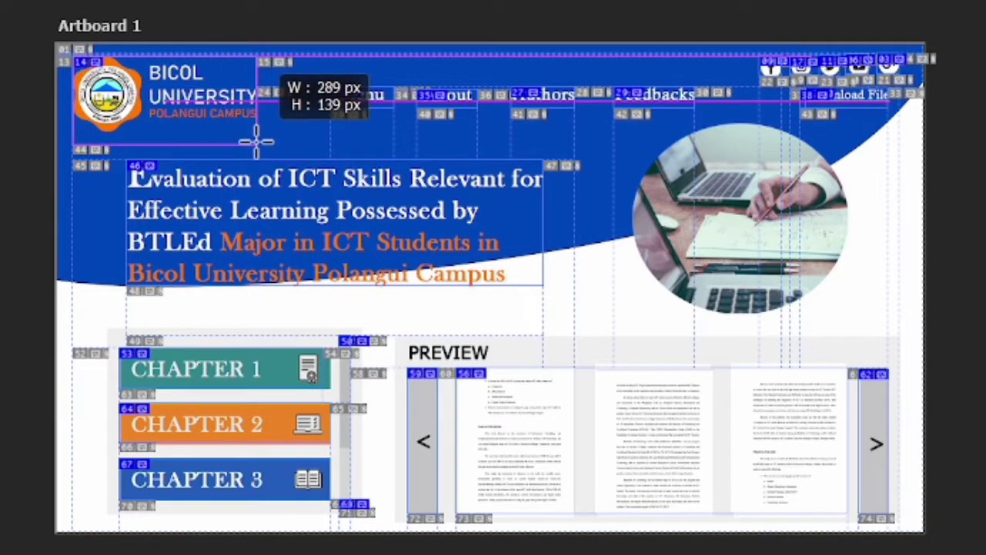
drag(225, 134, 265, 117)
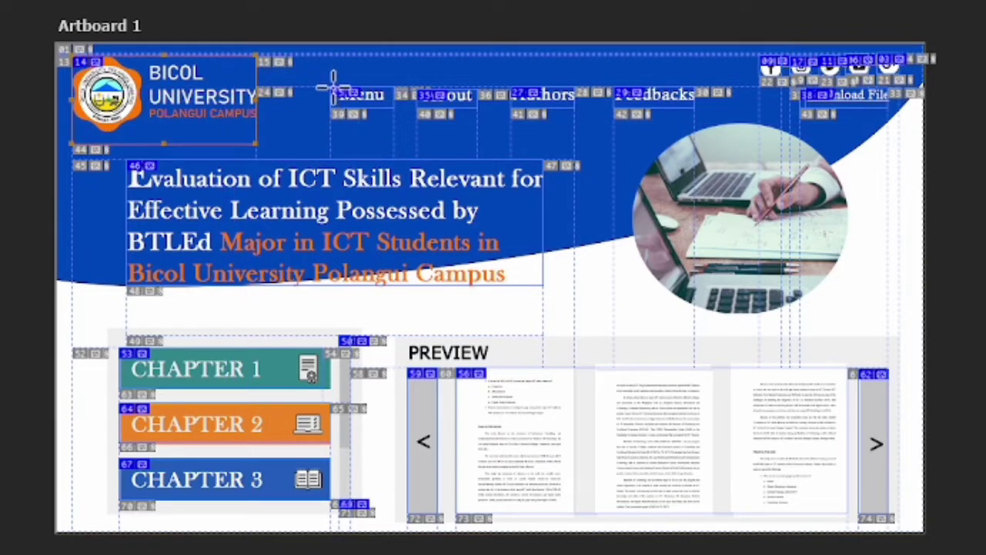
drag(343, 87, 394, 108)
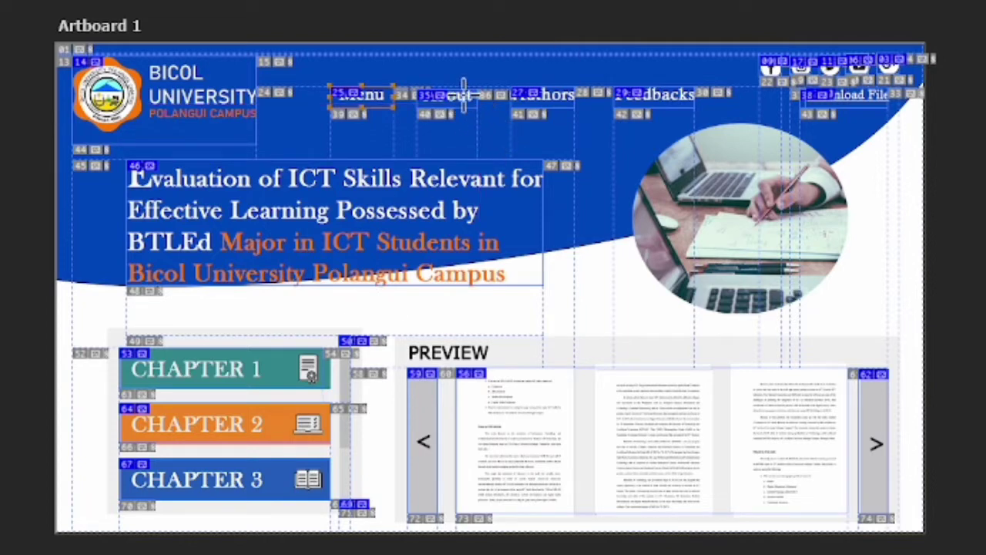
mouse_move(416, 90)
mouse_down()
mouse_move(467, 105)
mouse_move(409, 213)
mouse_up()
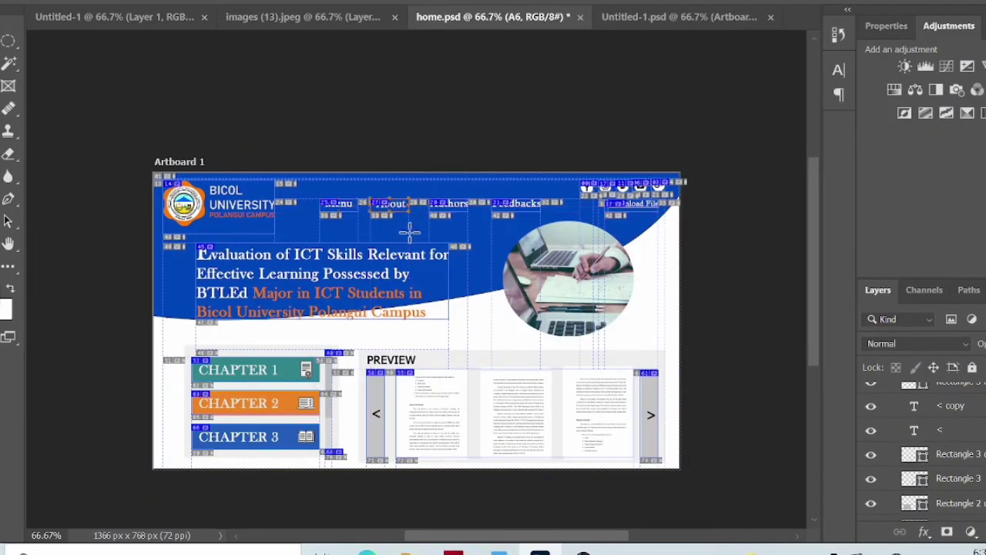
key(ctrl+plus)
scroll(409, 229, up, 1)
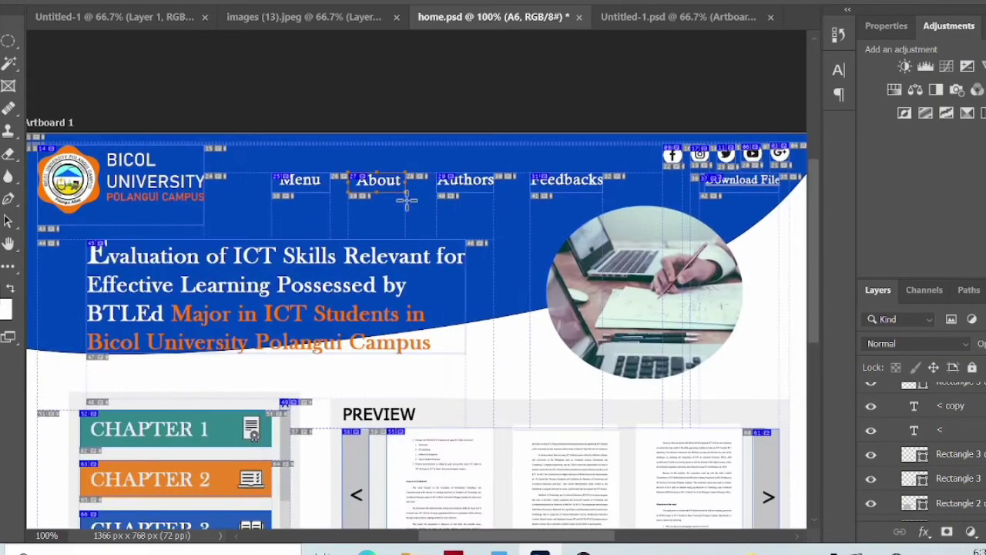
mouse_move(429, 175)
mouse_down()
mouse_move(466, 189)
mouse_move(603, 188)
mouse_up()
scroll(651, 274, up, 3)
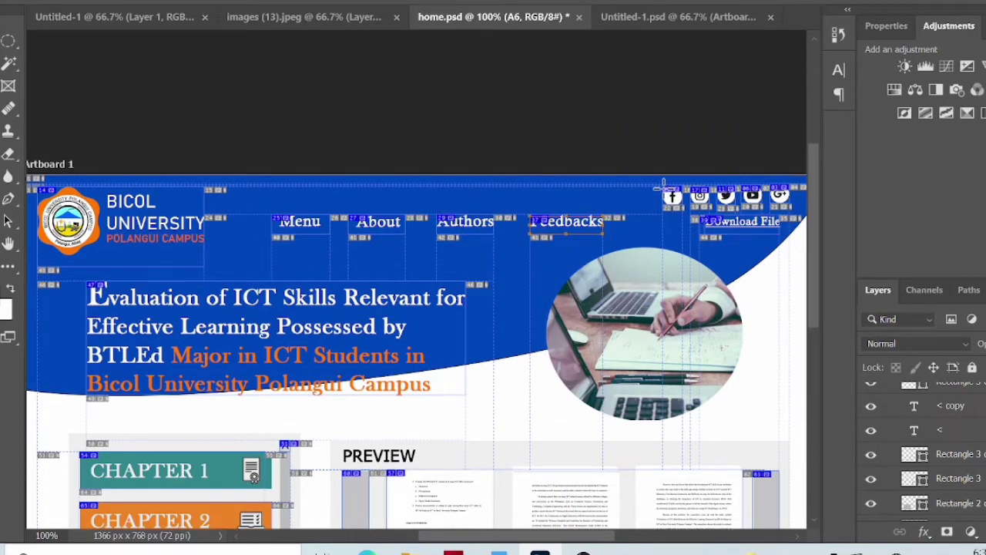
drag(692, 186, 722, 211)
mouse_move(714, 178)
mouse_down()
mouse_move(737, 202)
mouse_move(795, 211)
mouse_up()
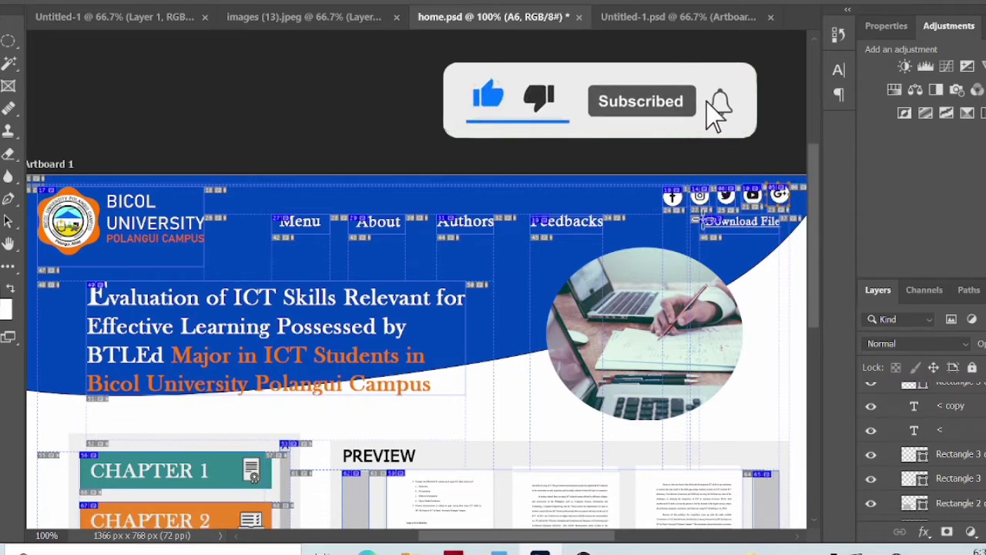
drag(707, 228, 739, 198)
Step: Slice the title area and the CHAPTER 1, 2 and 3 buttons
scroll(655, 266, down, 1)
scroll(655, 266, down, 2)
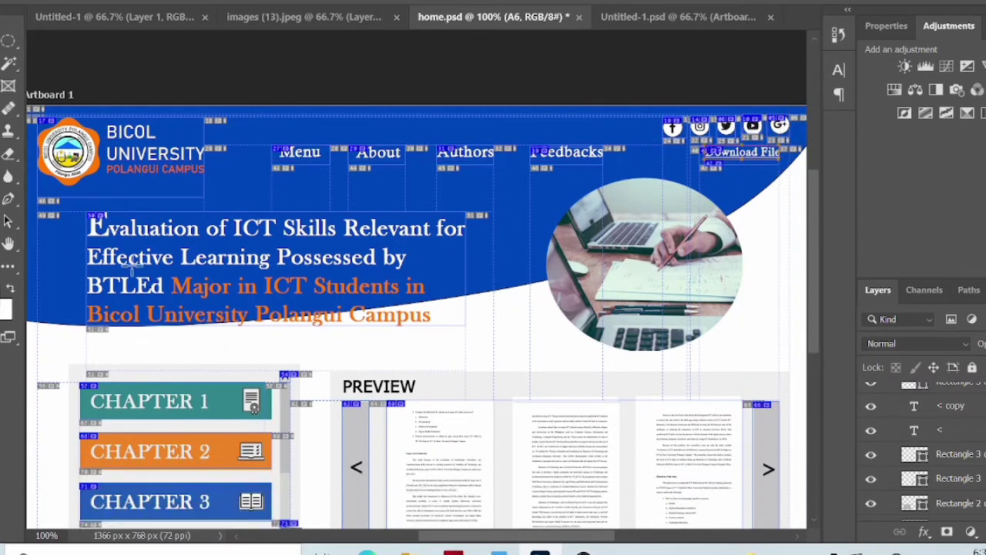
drag(89, 213, 463, 333)
scroll(75, 352, down, 2)
drag(80, 333, 272, 373)
drag(80, 389, 205, 418)
mouse_move(80, 441)
mouse_down()
mouse_move(205, 477)
mouse_move(272, 481)
mouse_up()
Step: Slice the preview arrows and each of the three preview pages
drag(279, 323, 293, 455)
scroll(280, 331, down, 2)
scroll(324, 385, down, 2)
drag(346, 306, 368, 438)
scroll(369, 431, down, 1)
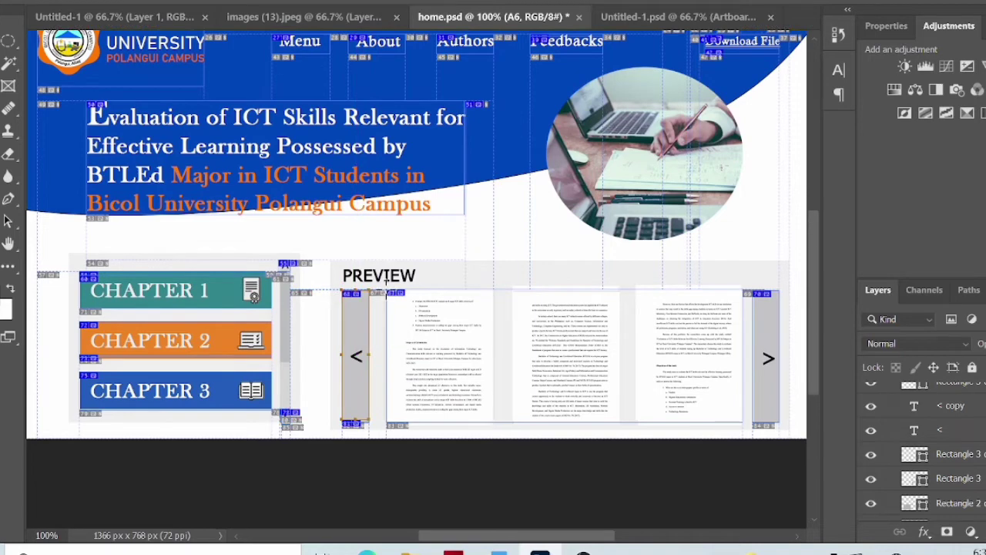
drag(387, 292, 493, 425)
drag(512, 290, 620, 419)
scroll(643, 342, up, 2)
drag(623, 314, 741, 449)
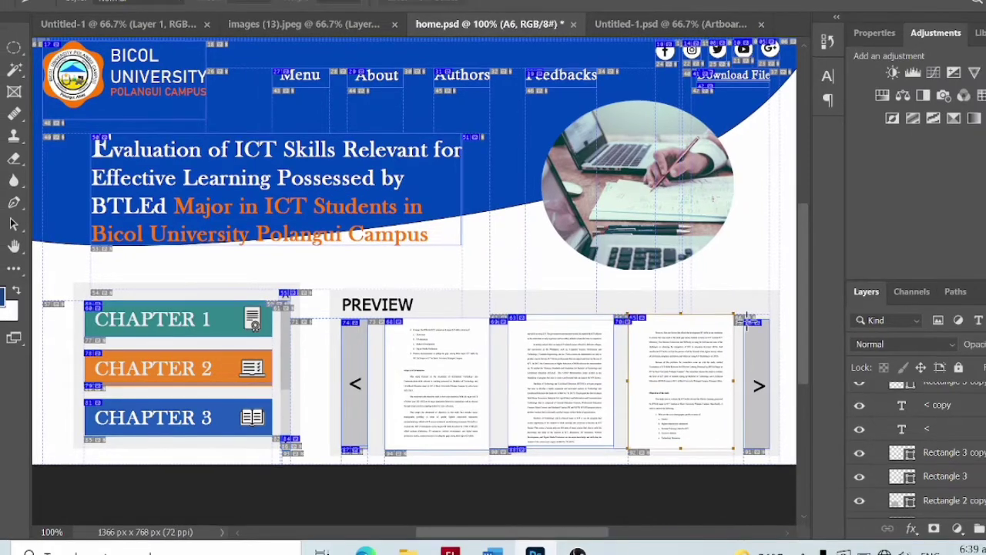
drag(746, 319, 774, 413)
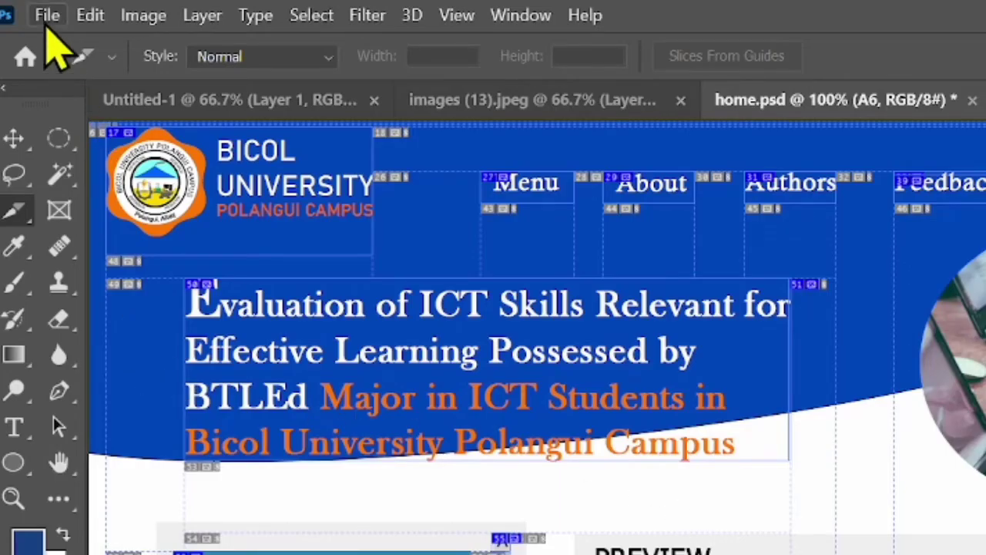
Step: Open File > Export > Save for Web (Legacy) and launch its browser Preview
click(48, 17)
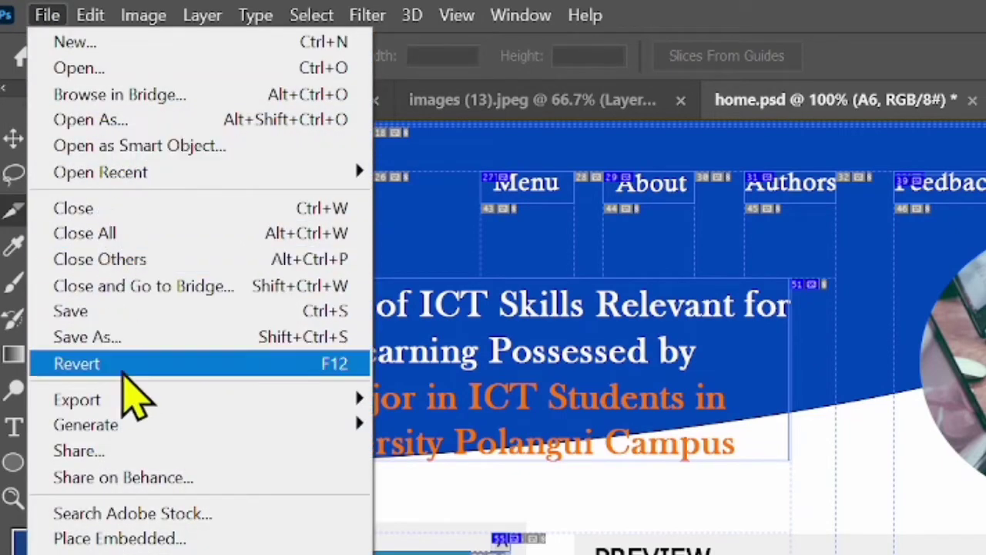
mouse_move(77, 399)
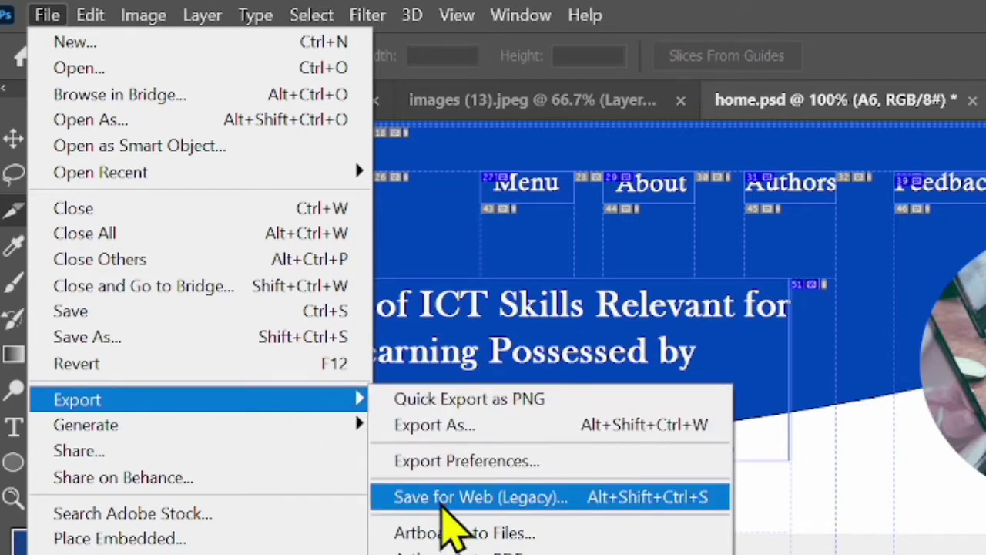
click(446, 507)
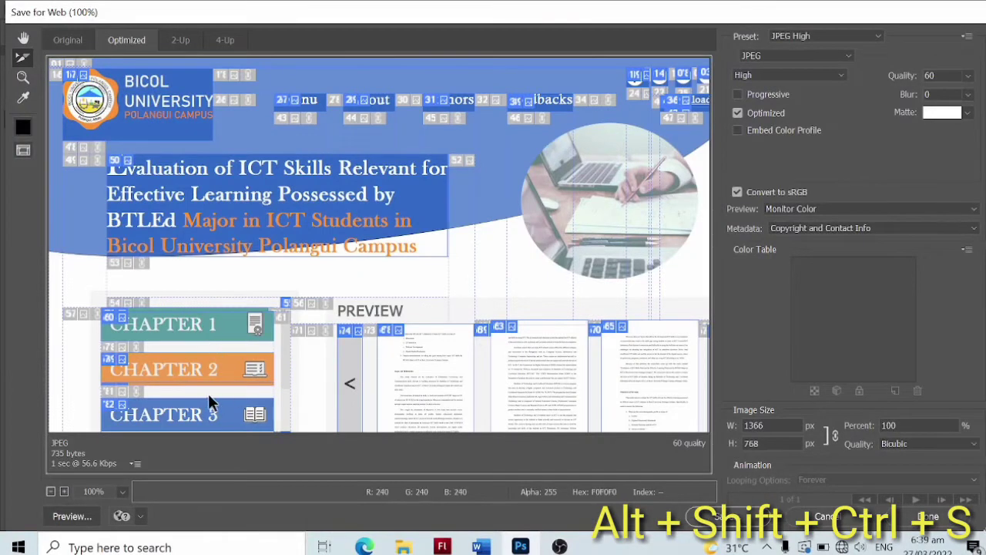
scroll(230, 393, down, 1)
scroll(231, 394, up, 1)
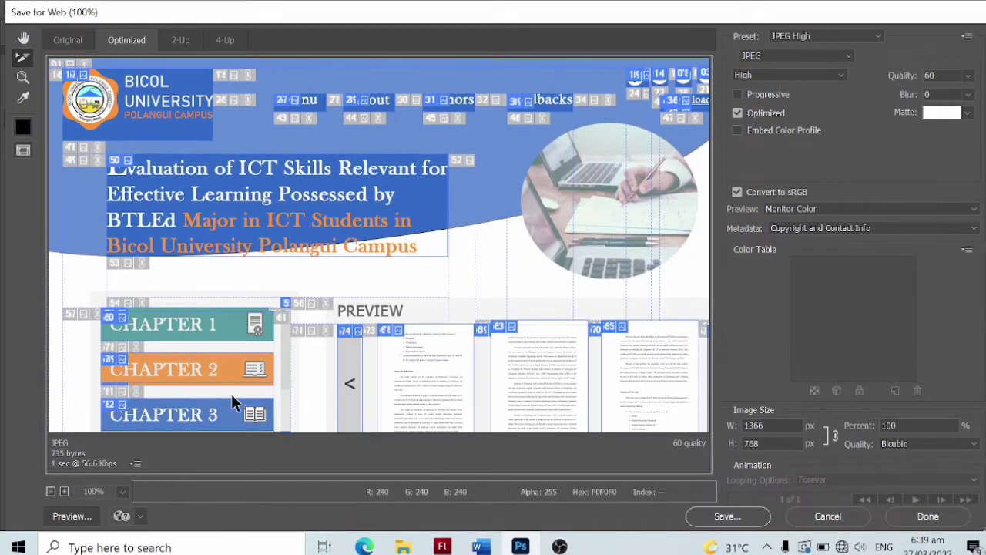
scroll(231, 394, down, 1)
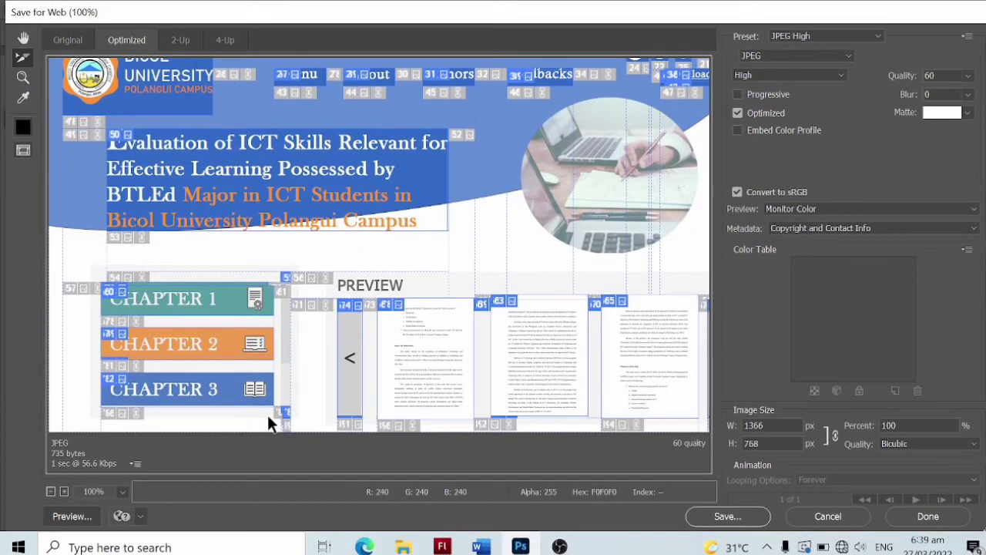
click(78, 518)
Step: Scroll down and back up the Chrome preview to check the sliced header
scroll(503, 297, down, 2)
scroll(501, 319, up, 2)
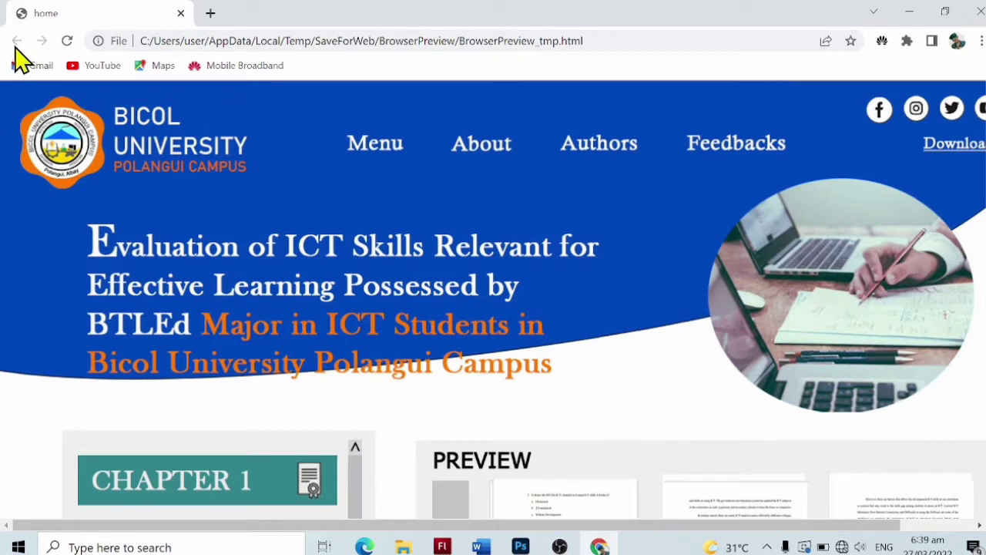
Step: Close the preview and set the Save for Web width to 1280 px, giving 720 px height
click(180, 14)
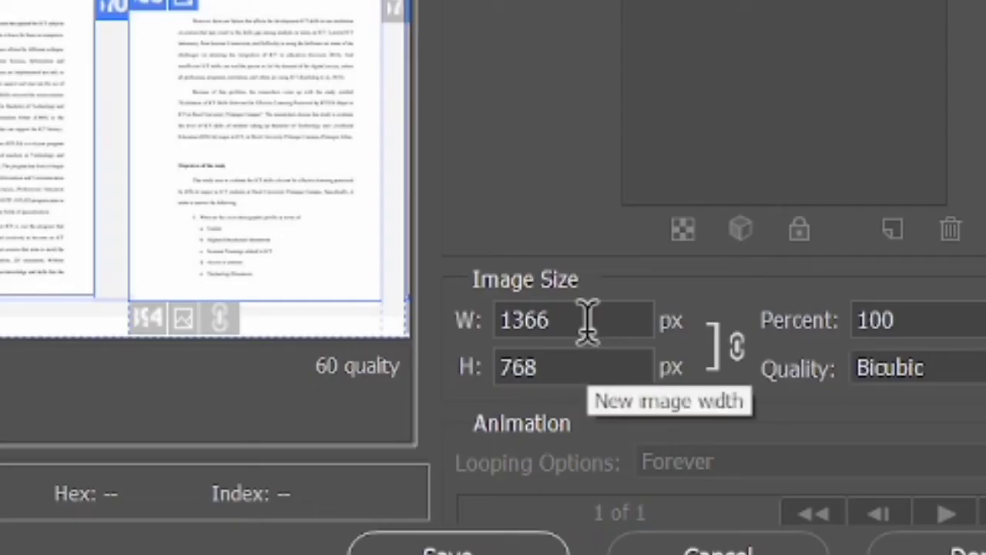
click(778, 426)
key(BackSpace)
key(BackSpace)
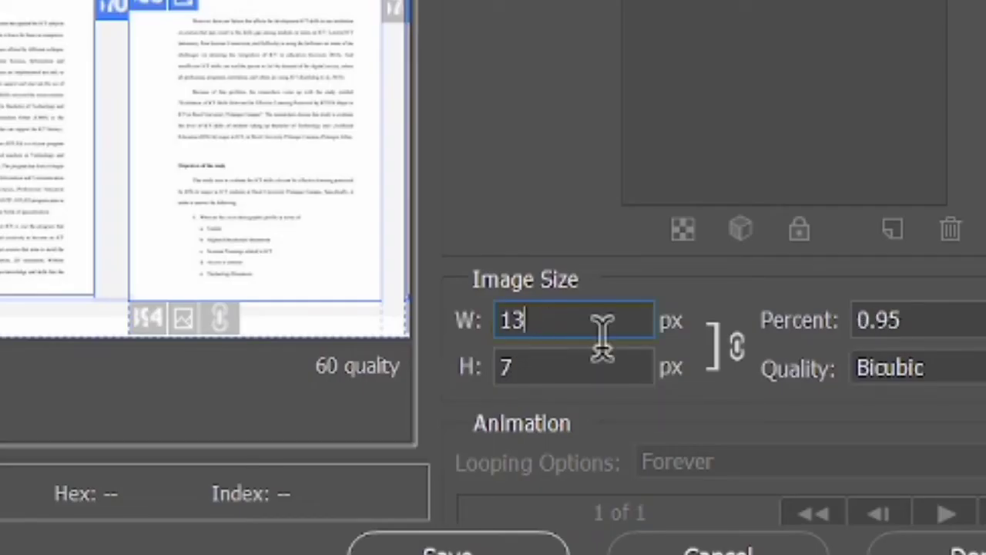
key(BackSpace)
text(280)
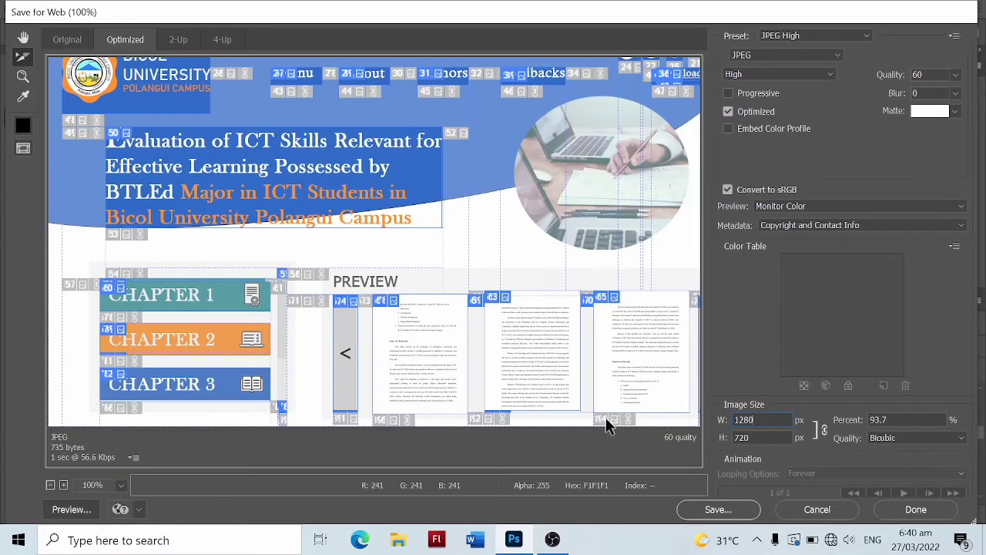
Step: Preview the 1280-wide home page export in Chrome and scroll through the page and its HTML
click(61, 509)
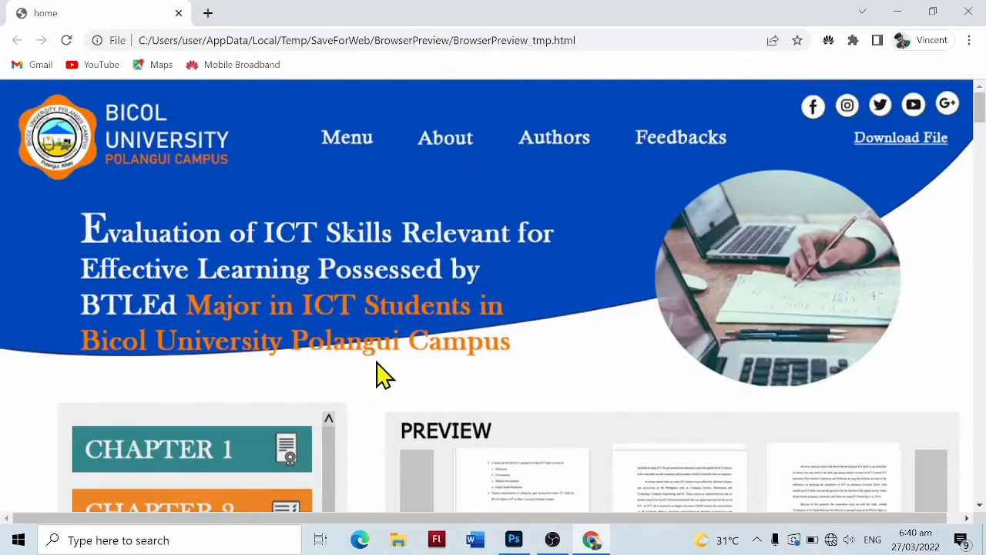
scroll(447, 370, down, 2)
scroll(468, 362, up, 2)
scroll(478, 369, down, 4)
scroll(478, 370, up, 2)
scroll(476, 369, up, 1)
scroll(477, 378, up, 1)
scroll(479, 378, down, 1)
scroll(479, 378, up, 1)
scroll(476, 378, down, 5)
scroll(479, 378, down, 2)
scroll(477, 374, down, 2)
scroll(474, 364, down, 2)
scroll(474, 364, down, 3)
scroll(474, 364, down, 4)
scroll(475, 364, down, 5)
scroll(477, 373, down, 1)
scroll(478, 378, down, 4)
scroll(479, 378, down, 5)
scroll(479, 379, up, 5)
scroll(474, 366, down, 4)
scroll(474, 365, down, 4)
scroll(473, 363, up, 4)
scroll(473, 363, up, 5)
scroll(473, 363, up, 5)
scroll(477, 377, up, 5)
scroll(476, 366, up, 10)
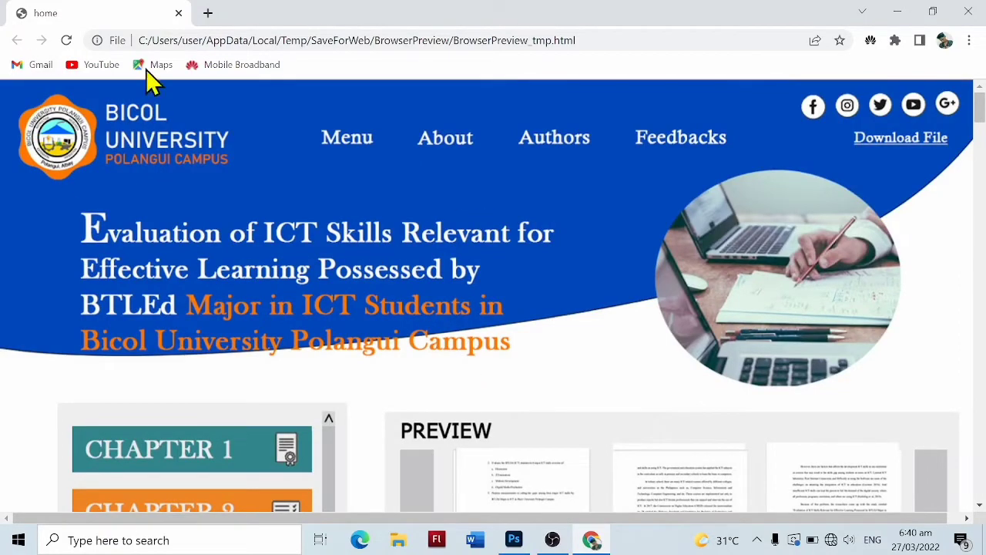
Step: Close the Chrome preview and start saving the optimized export to the Desktop
click(178, 13)
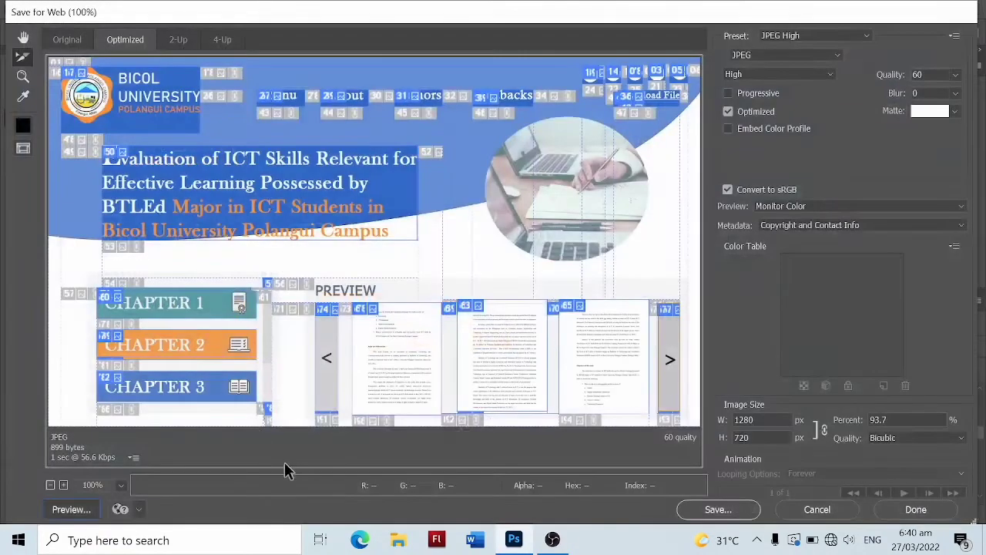
click(719, 511)
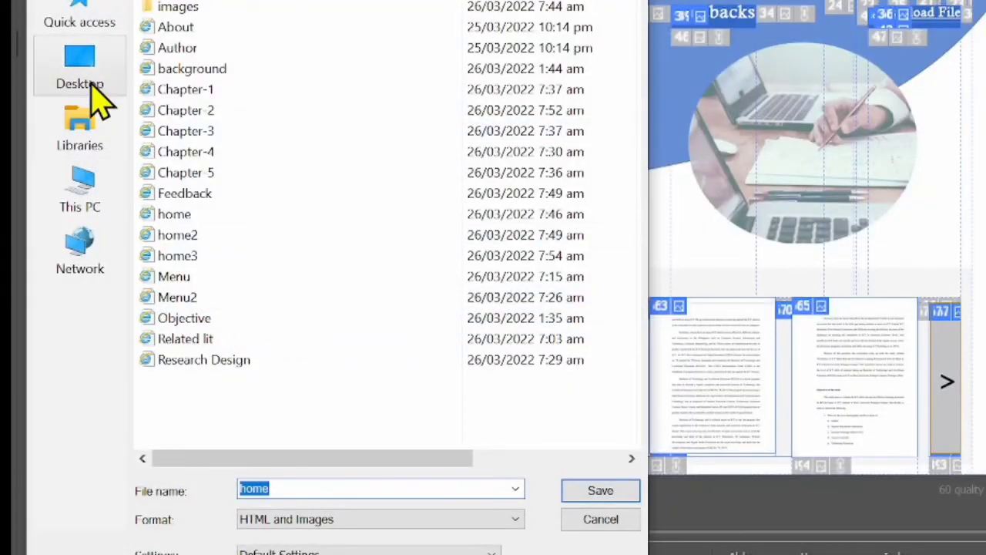
click(93, 84)
scroll(231, 215, down, 5)
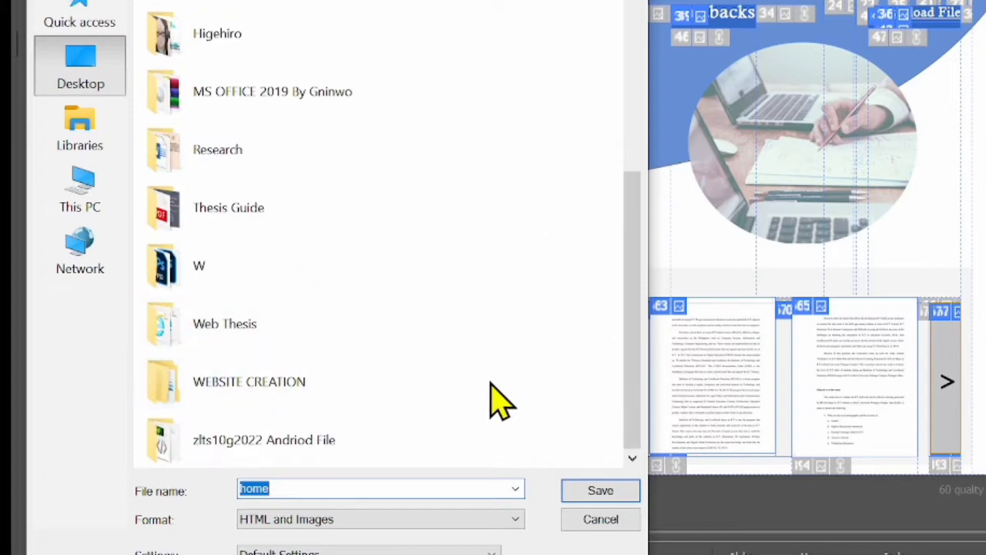
Step: Save home.html as HTML and Images into a new folder on the Desktop
right_click(450, 288)
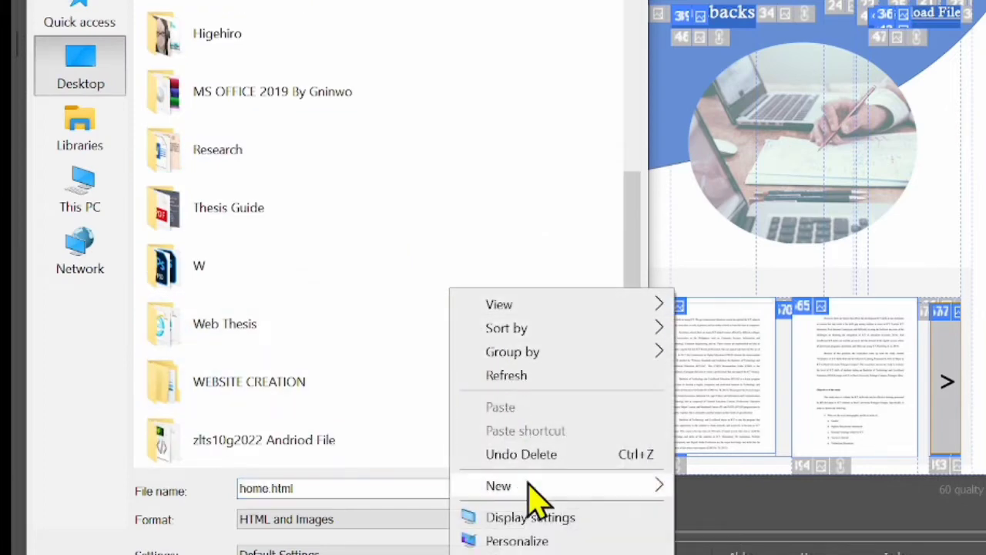
mouse_move(540, 485)
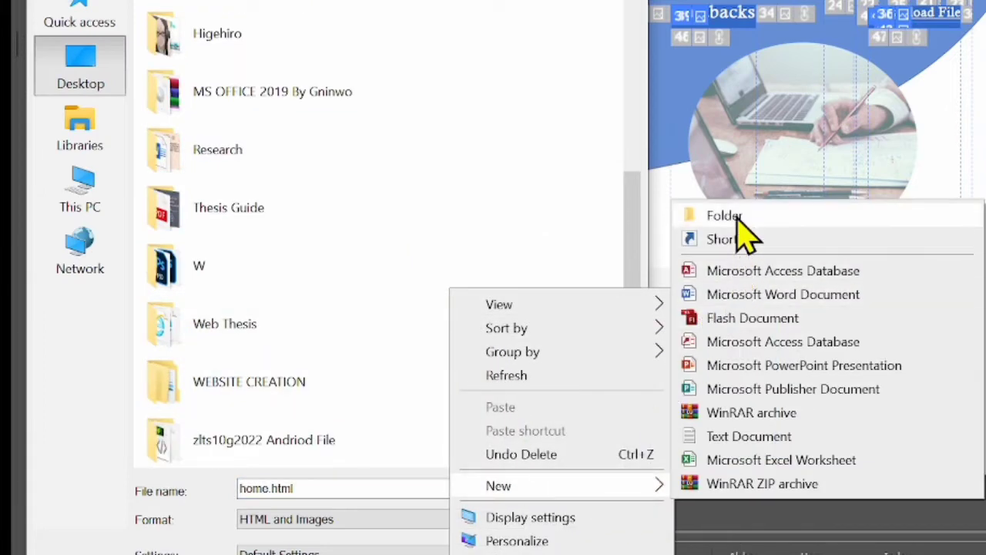
key(Escape)
key(Escape)
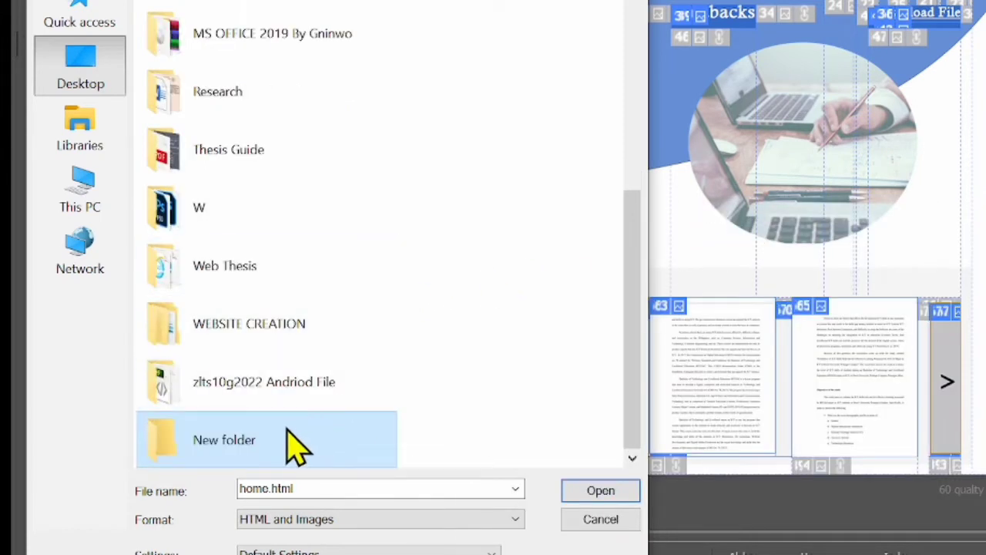
double_click(307, 436)
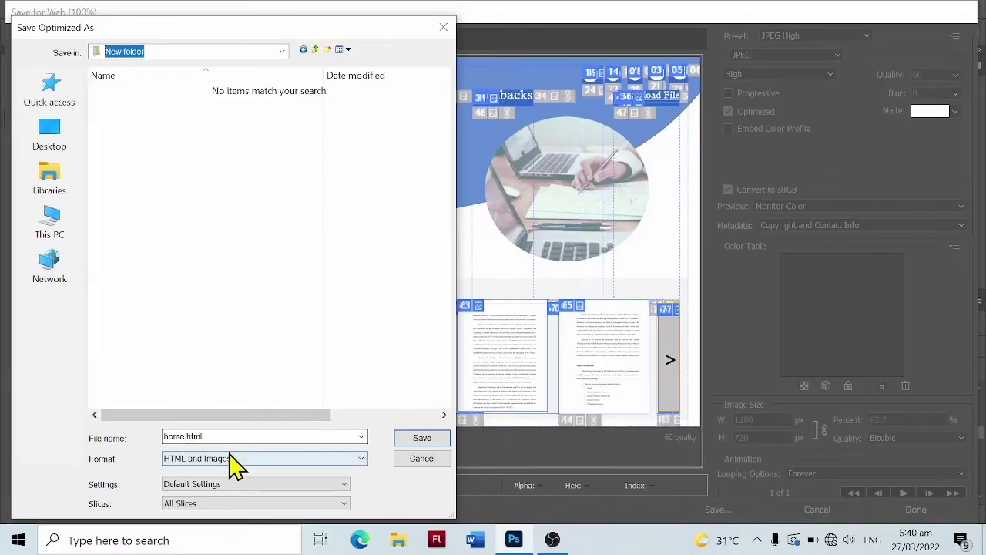
click(235, 461)
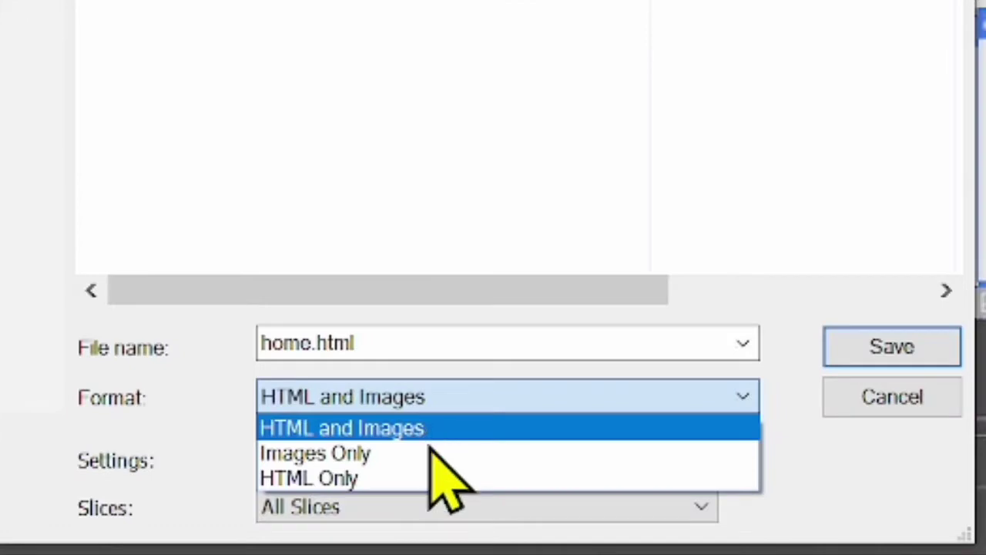
click(892, 347)
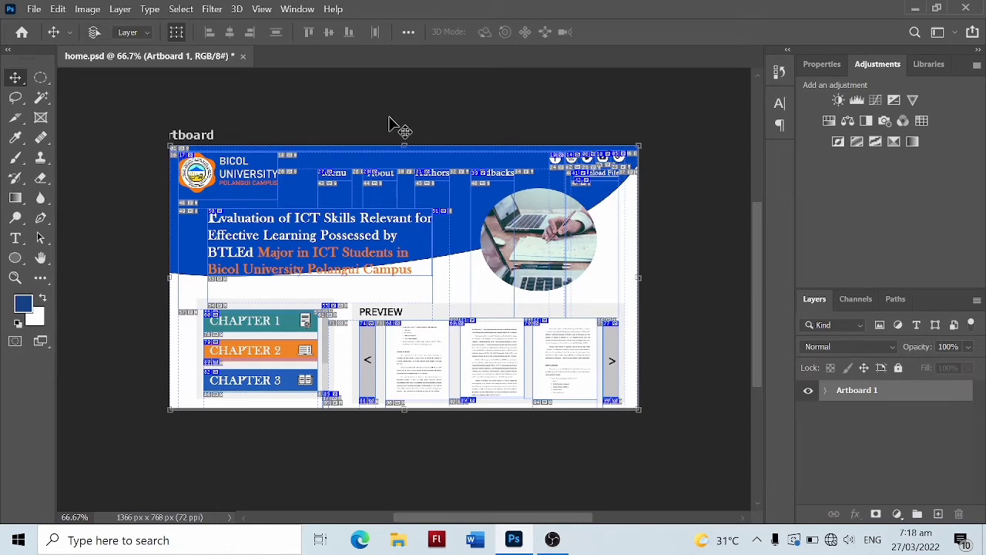
Step: Create a blank 1366 × 768 document and drag home.psd's Artboard 1 into it
key(ctrl+n)
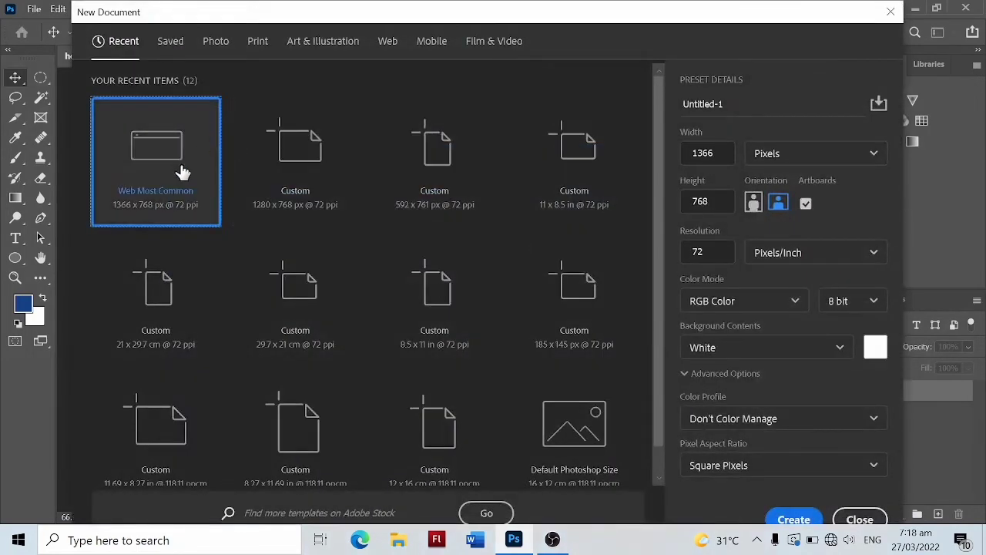
click(793, 519)
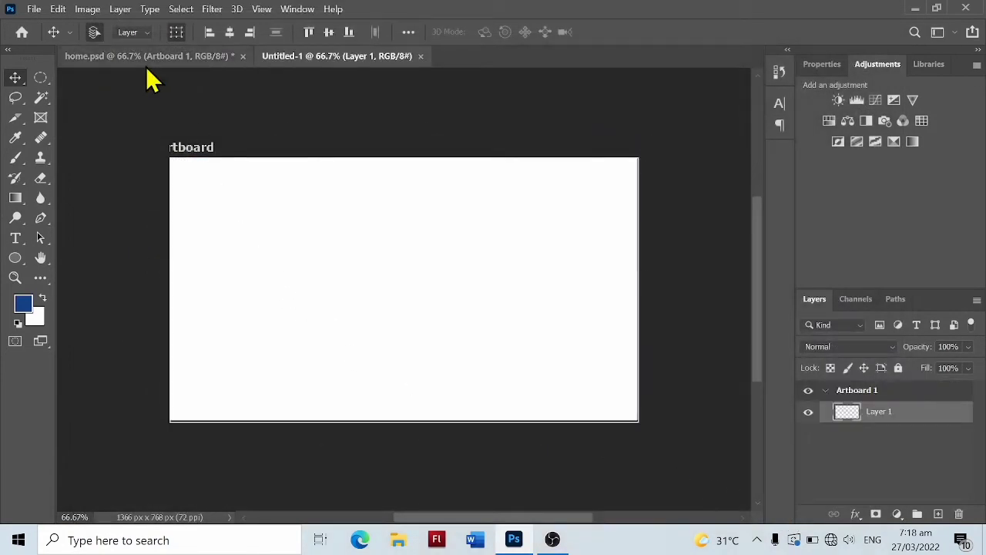
click(148, 60)
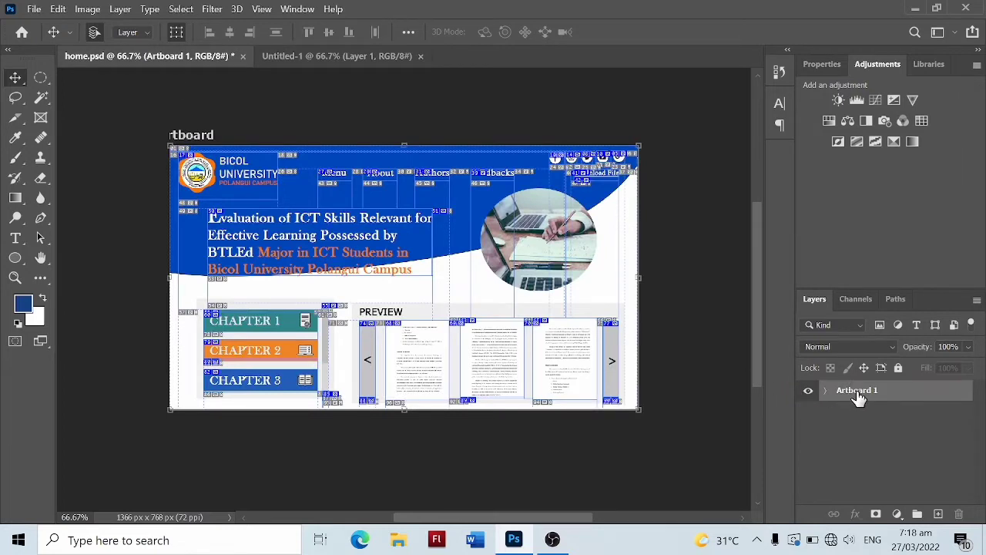
drag(858, 396, 355, 62)
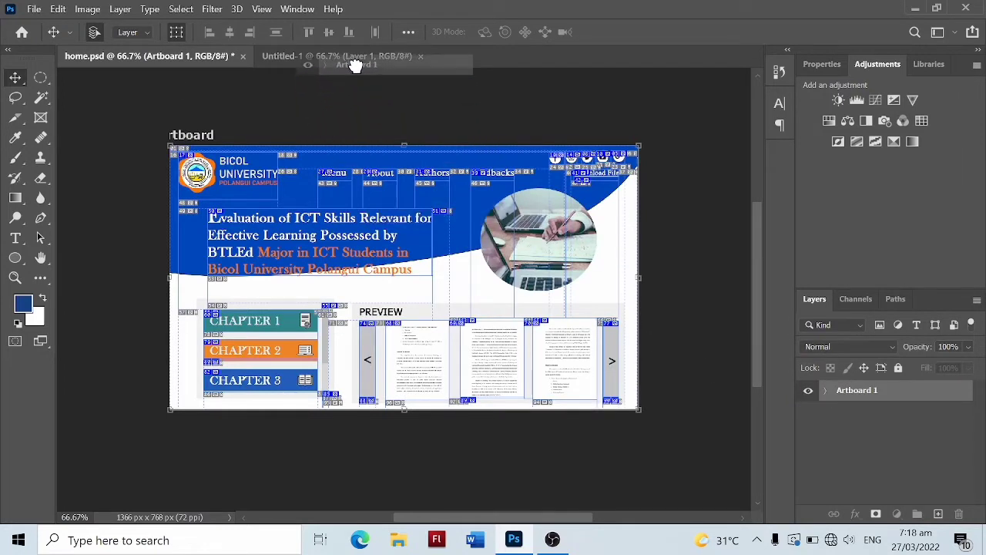
drag(355, 61, 368, 262)
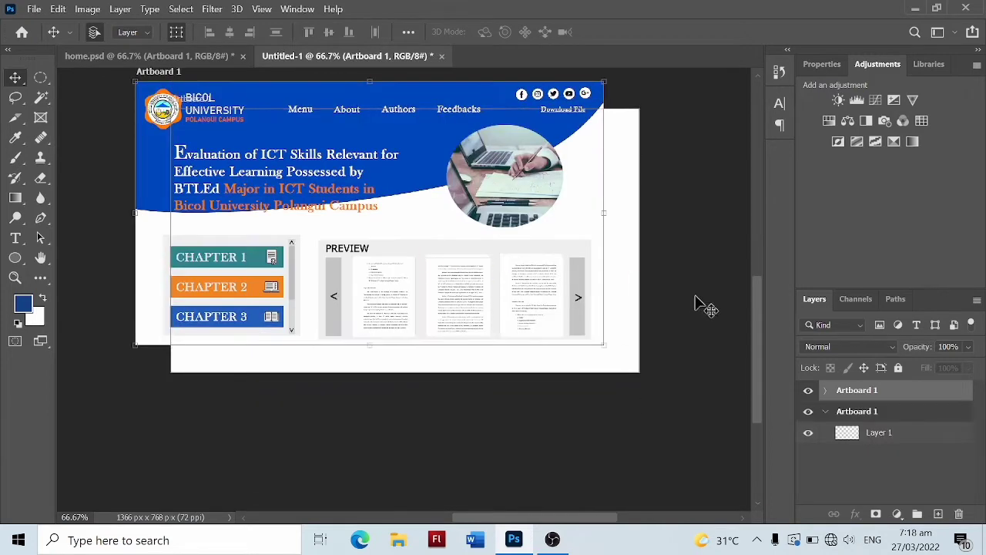
Step: Delete the empty artboard in Untitled-1 and select the copied Artboard 1
right_click(857, 411)
click(720, 82)
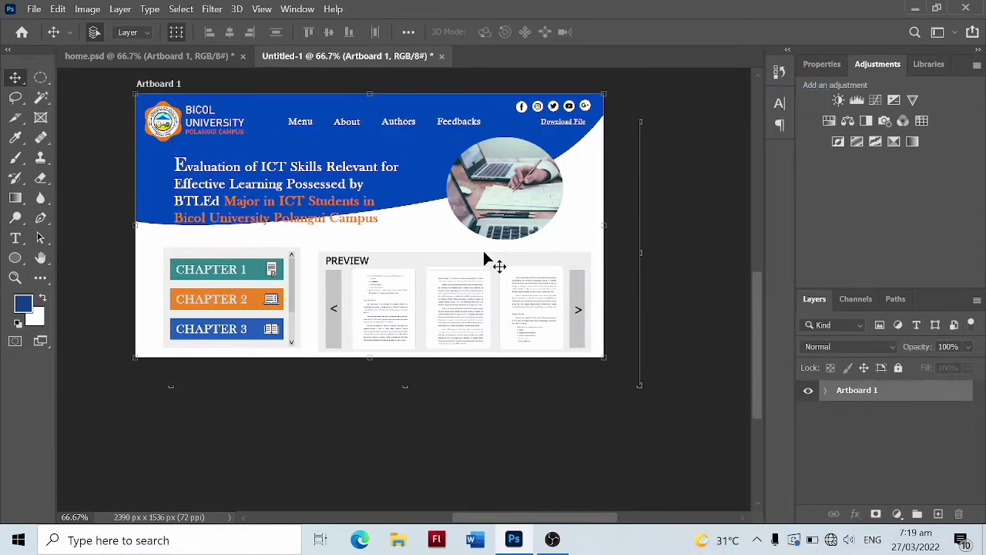
drag(455, 252, 483, 308)
click(412, 178)
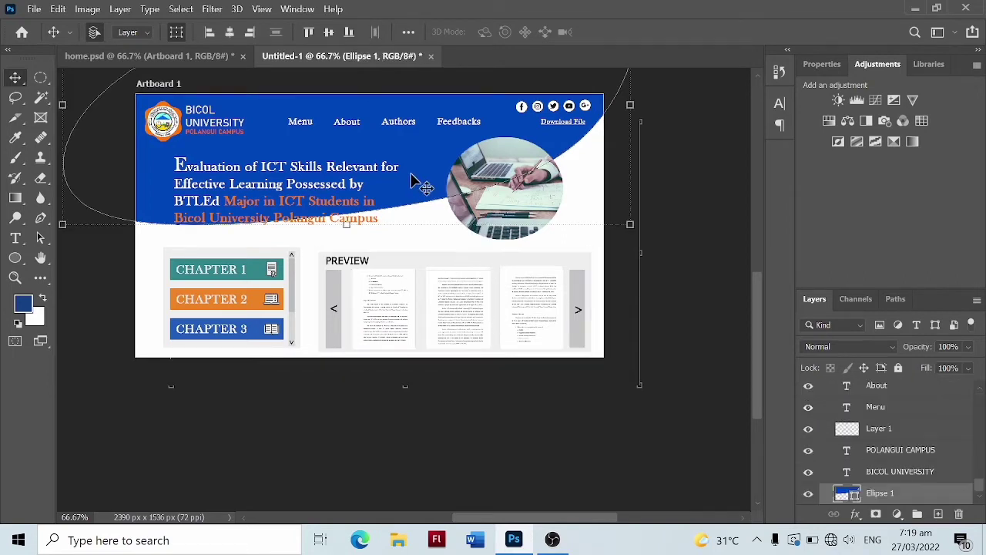
click(420, 227)
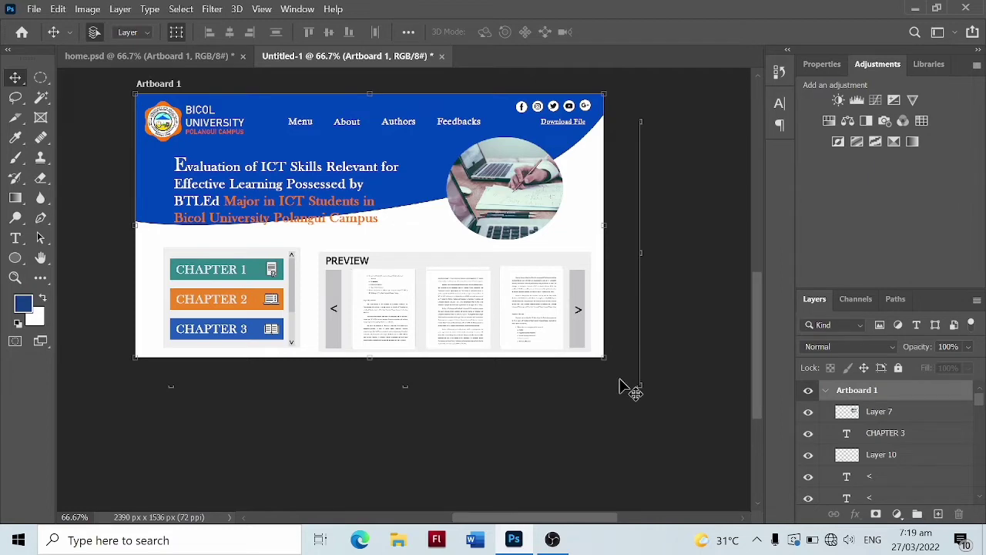
Step: Delete the title text layer and Layer 10 from the page
key(ctrl+plus)
scroll(512, 247, up, 2)
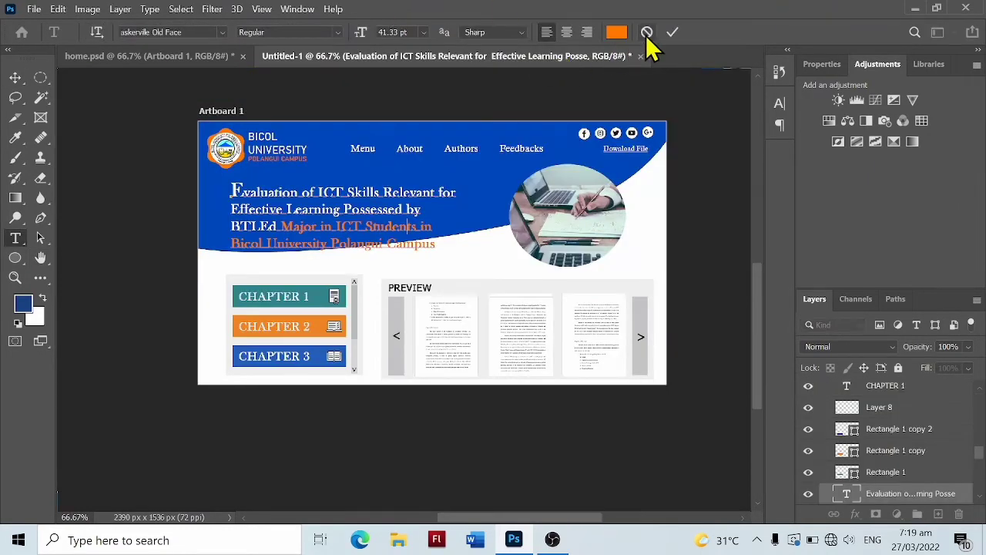
click(646, 32)
key(v)
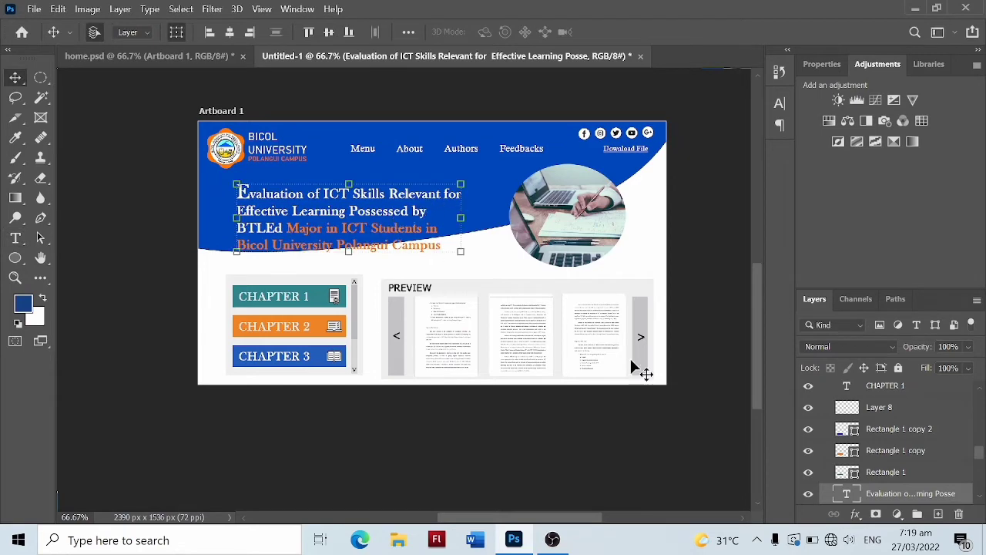
right_click(906, 495)
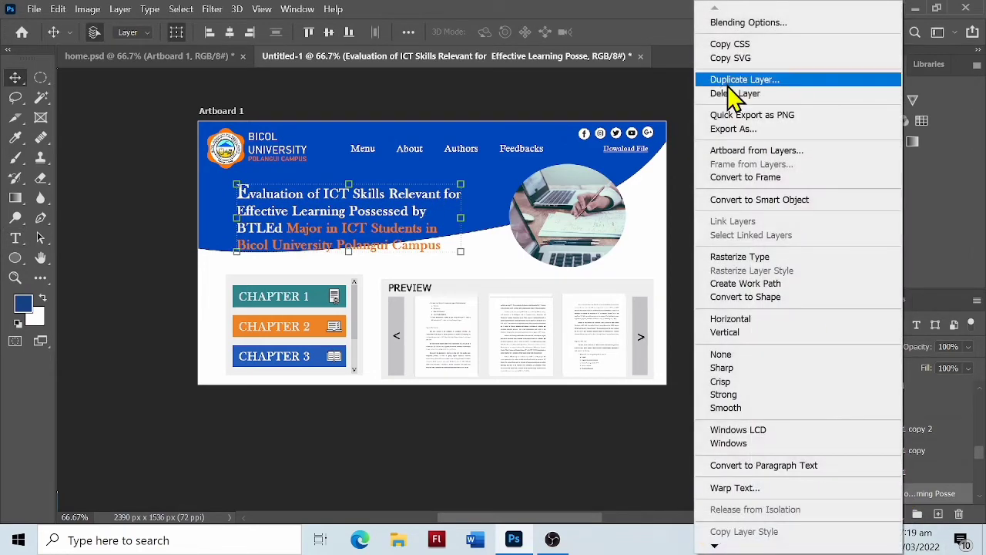
click(736, 94)
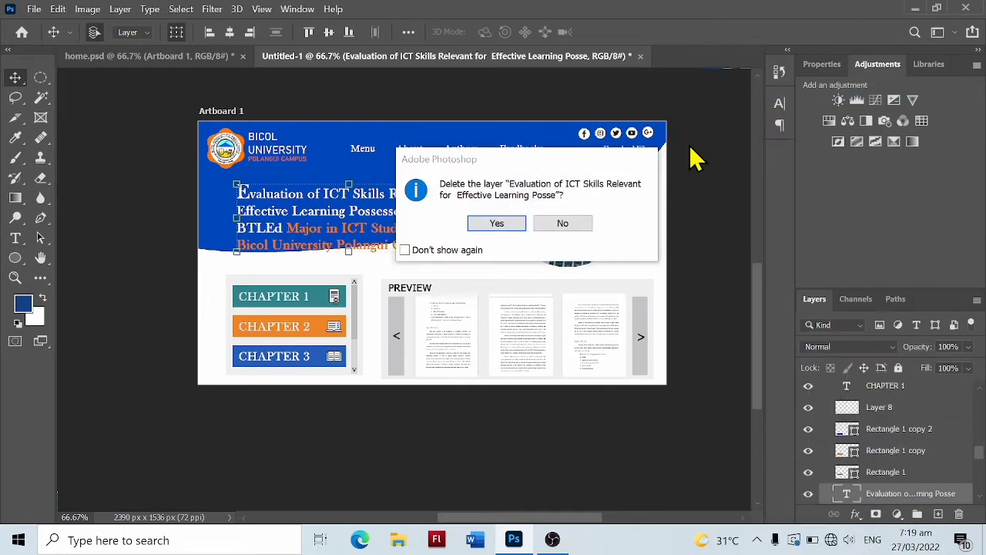
click(502, 230)
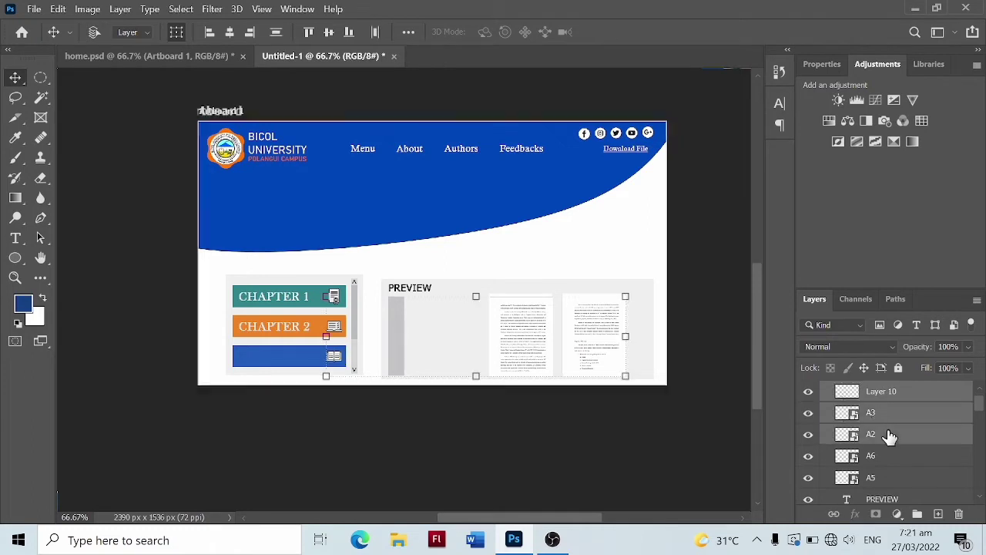
key(Delete)
Step: Select all chapter button and preview layers, from A3 through Rectangle 1, excluding header Layer 5
scroll(882, 422, down, 1)
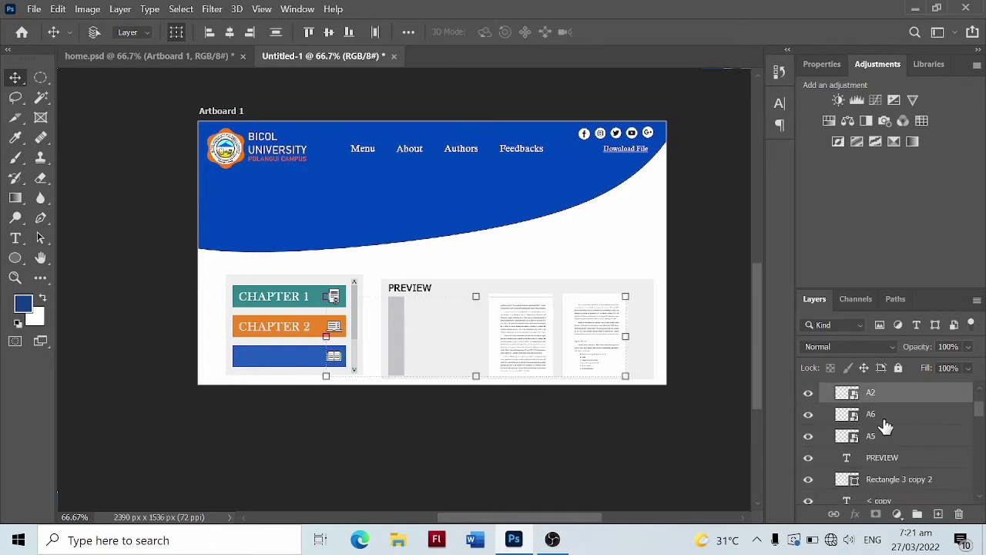
scroll(893, 438, down, 1)
shift+click(893, 436)
shift+click(897, 458)
scroll(897, 463, down, 2)
scroll(892, 441, down, 1)
scroll(891, 442, down, 2)
shift+click(899, 424)
scroll(894, 435, down, 1)
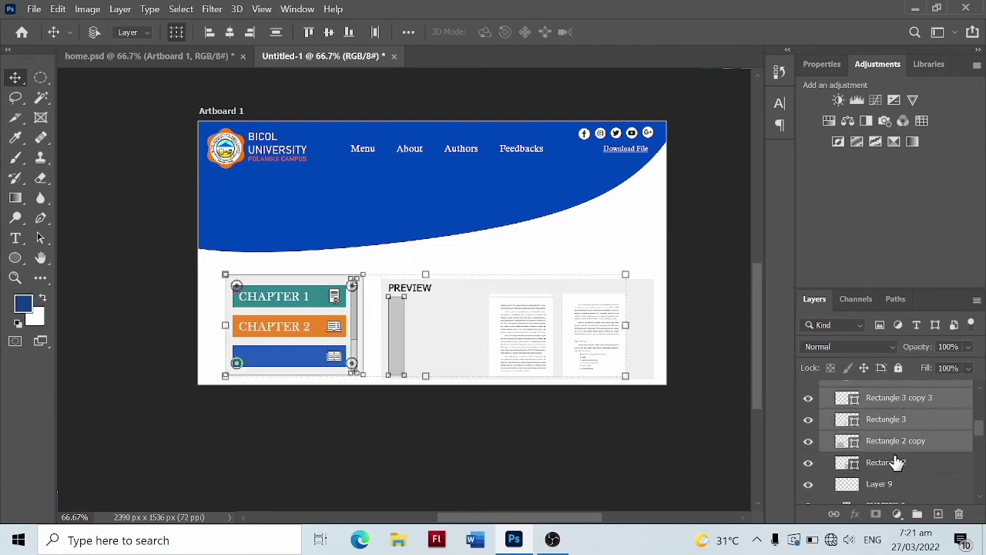
scroll(890, 433, down, 1)
shift+click(889, 431)
scroll(892, 441, down, 1)
scroll(898, 444, down, 1)
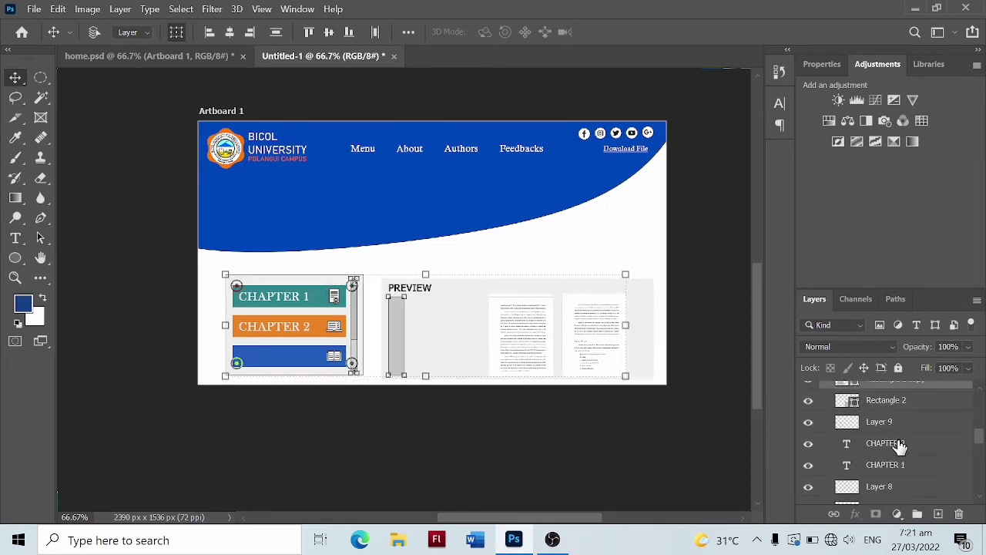
shift+click(891, 409)
shift+click(892, 422)
shift+click(893, 444)
scroll(894, 443, down, 2)
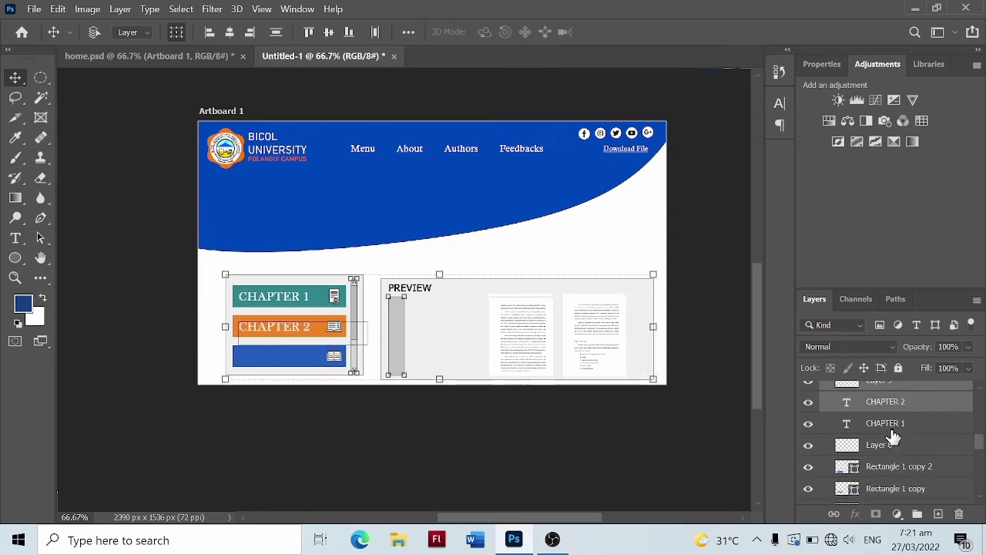
shift+click(892, 425)
shift+click(892, 444)
scroll(896, 469, down, 1)
shift+click(896, 468)
scroll(895, 470, down, 1)
shift+click(895, 471)
scroll(895, 471, down, 1)
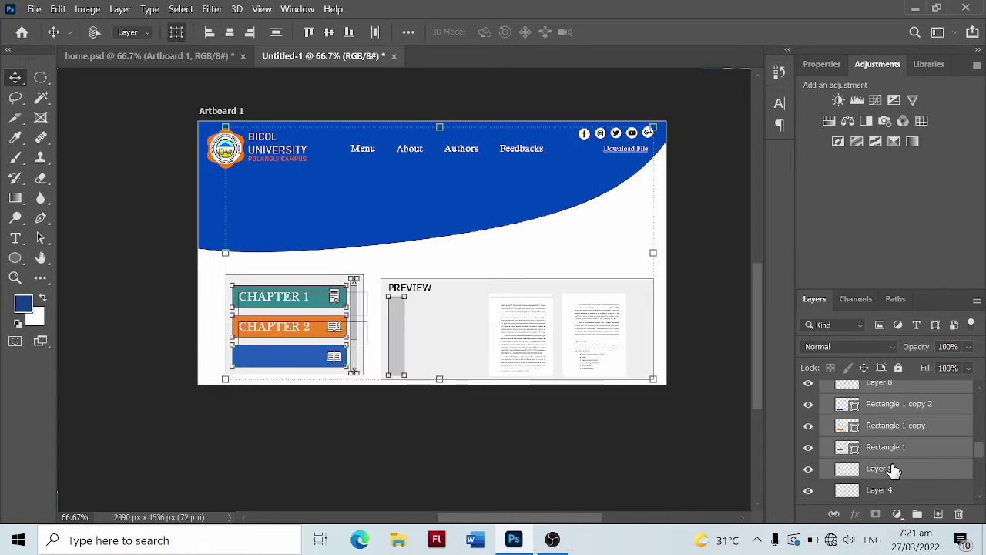
scroll(894, 470, down, 2)
scroll(894, 454, down, 3)
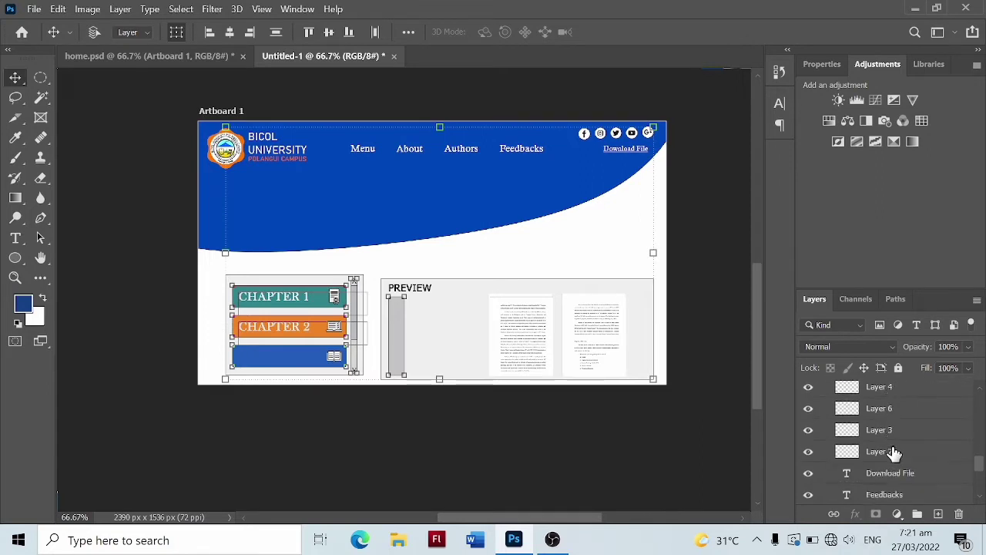
scroll(894, 453, up, 2)
ctrl+click(894, 433)
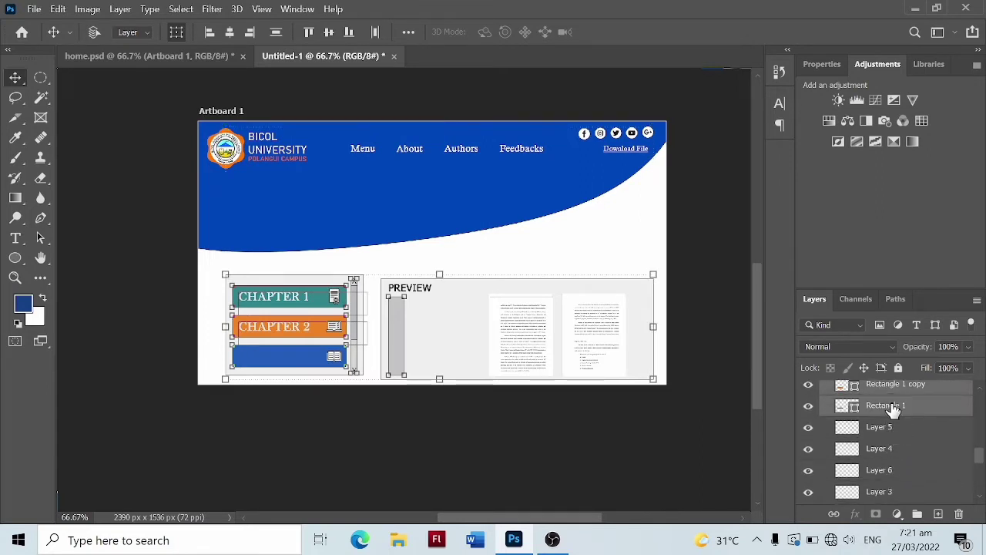
Step: Delete the selected chapter and preview layers, keeping only the blue header
right_click(893, 408)
click(745, 98)
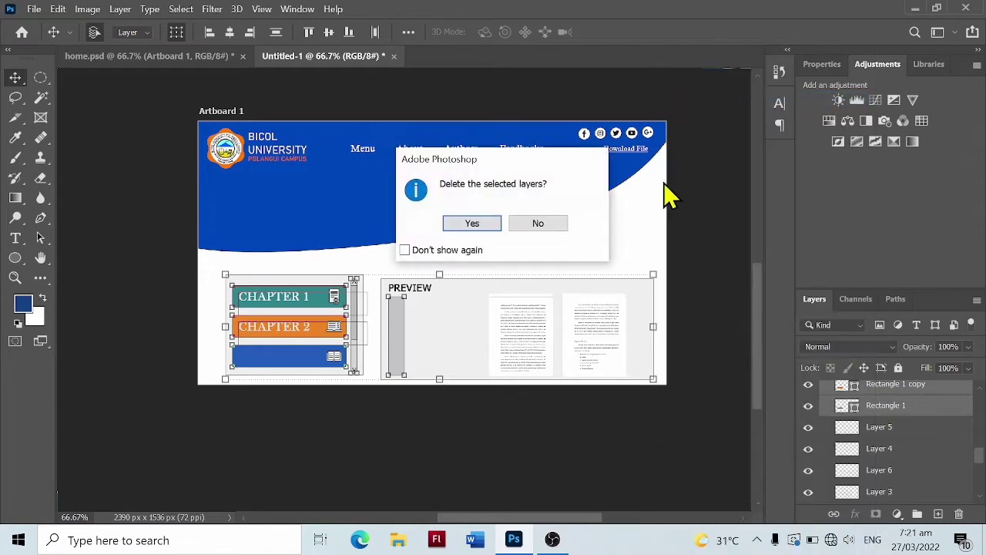
click(487, 219)
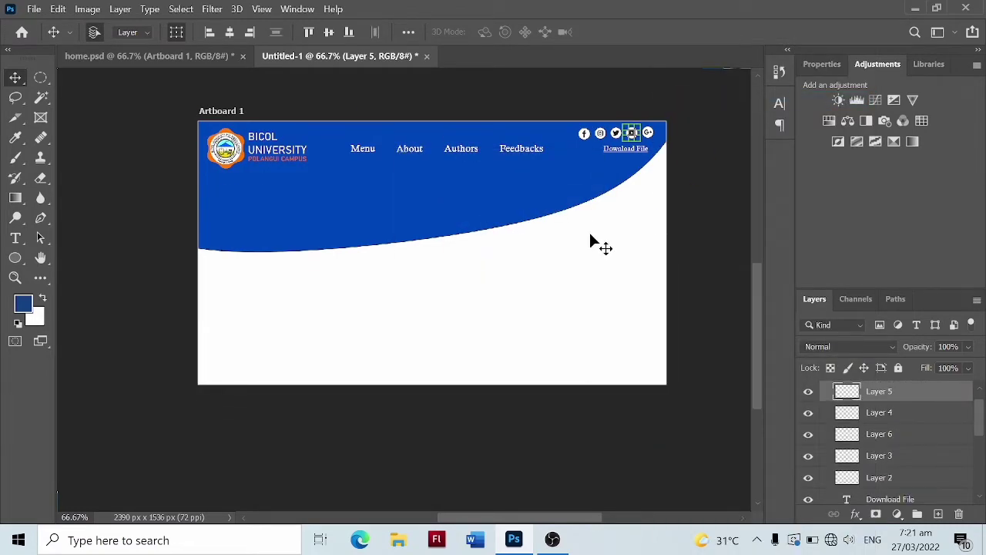
click(917, 416)
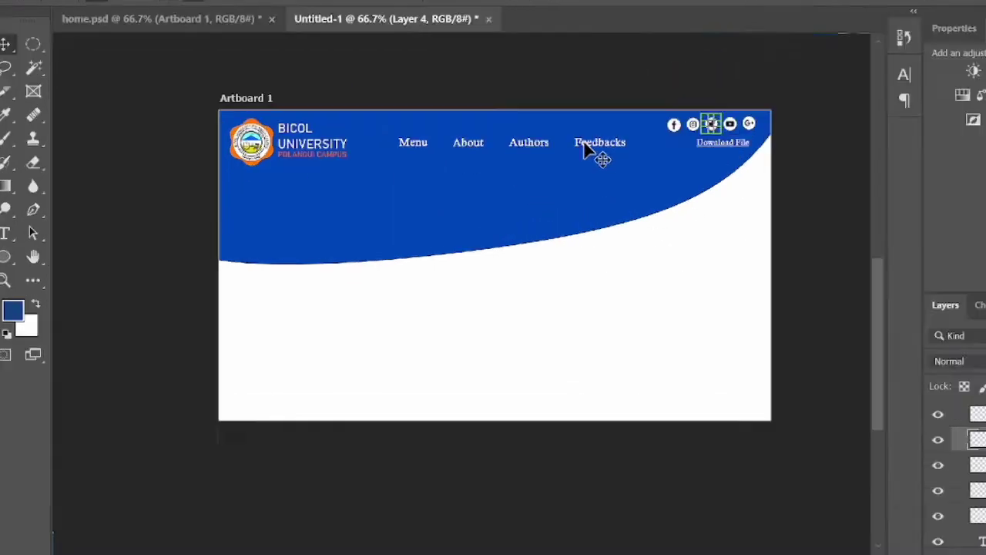
Step: Edit the Menu text layer and apply Underline from the Character panel
scroll(955, 462, up, 2)
scroll(493, 308, up, 2)
scroll(955, 473, up, 1)
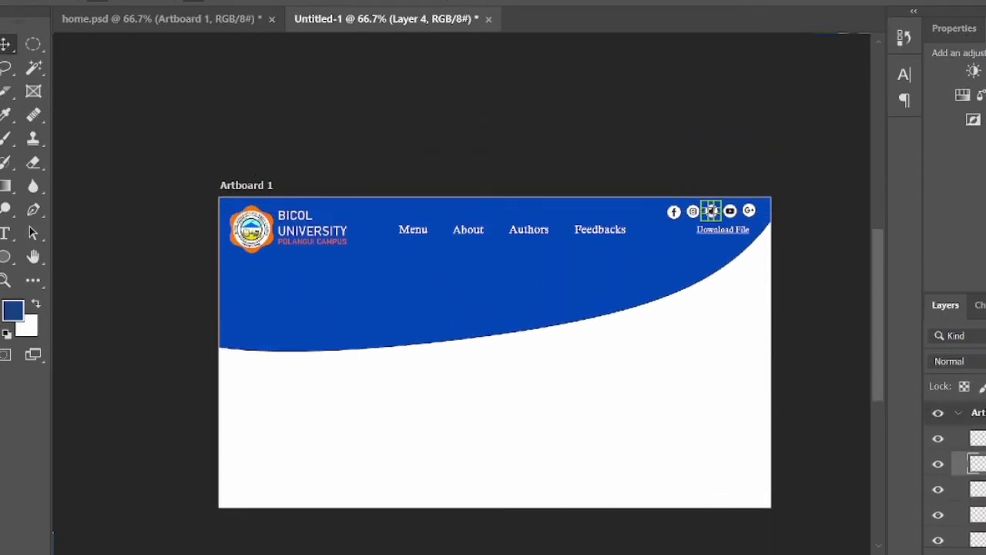
click(972, 412)
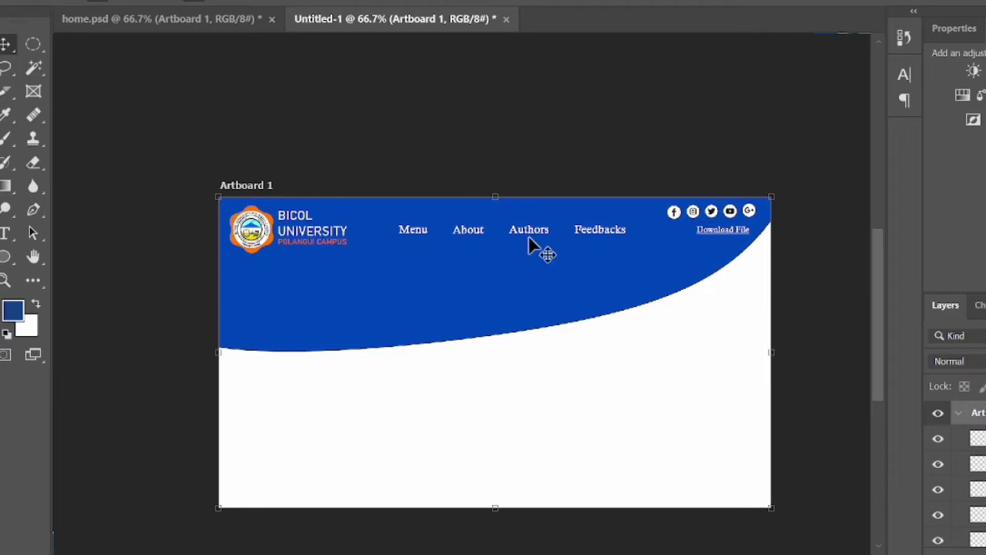
double_click(414, 229)
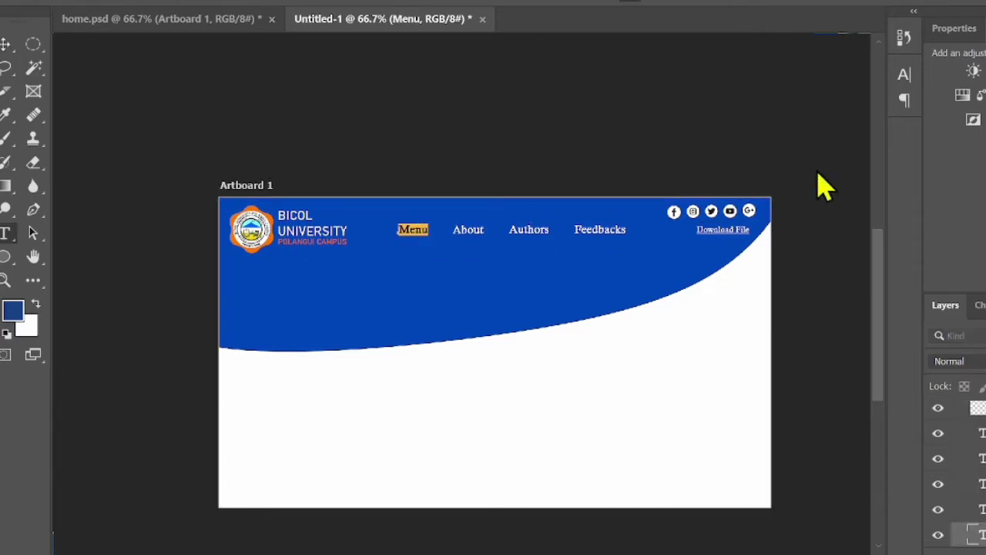
click(905, 100)
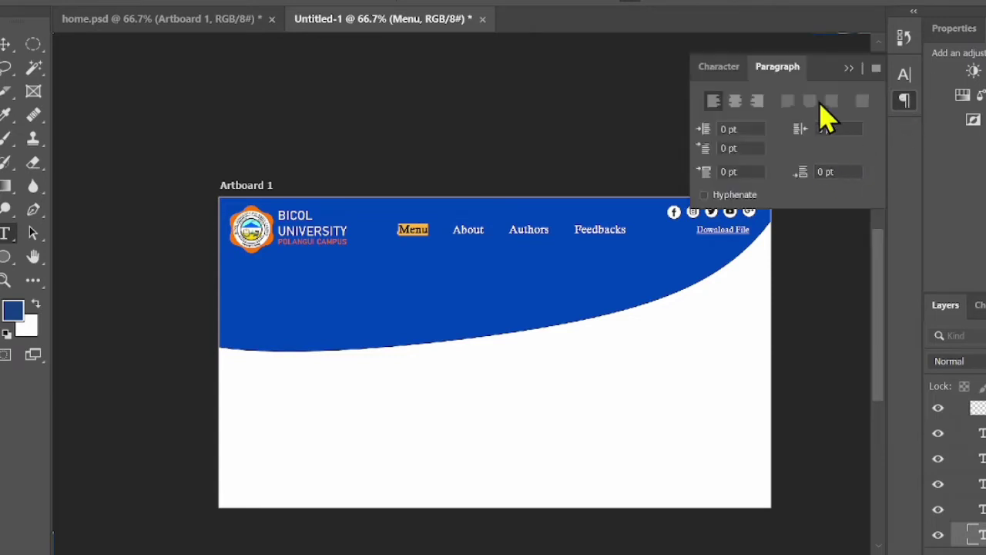
click(718, 67)
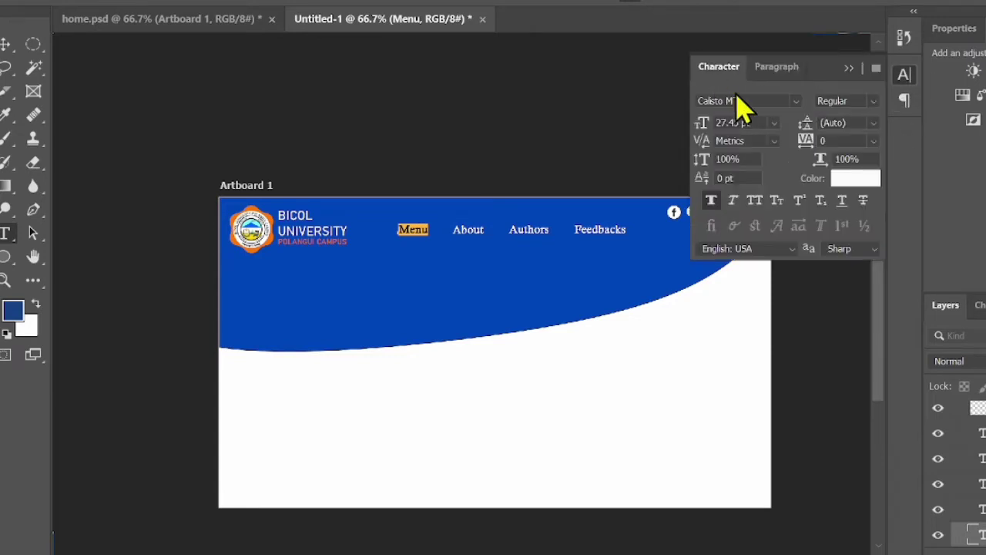
click(840, 199)
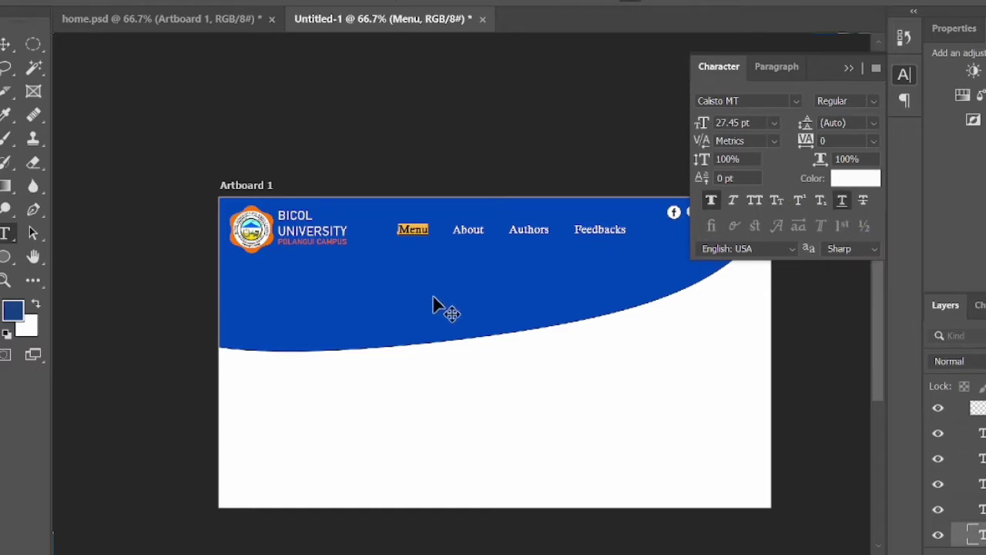
key(ctrl+h)
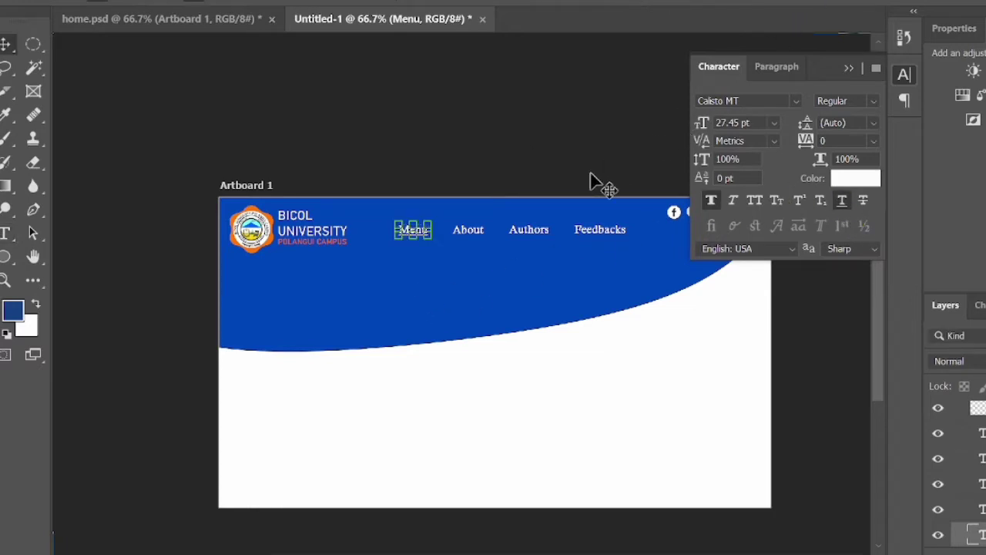
Step: Draw a tall rectangle on the page's left side, overlapping the header's bottom edge
click(469, 305)
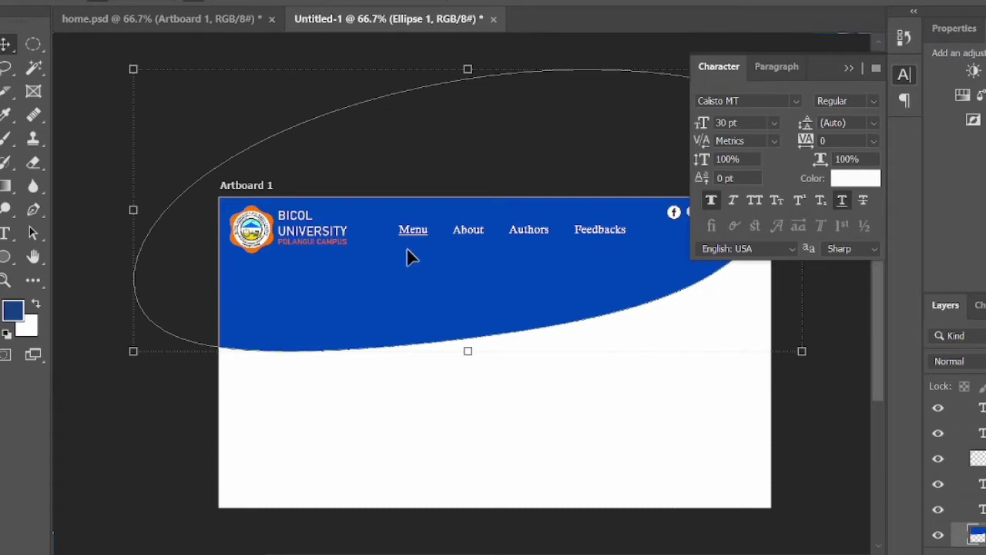
key(ctrl+plus)
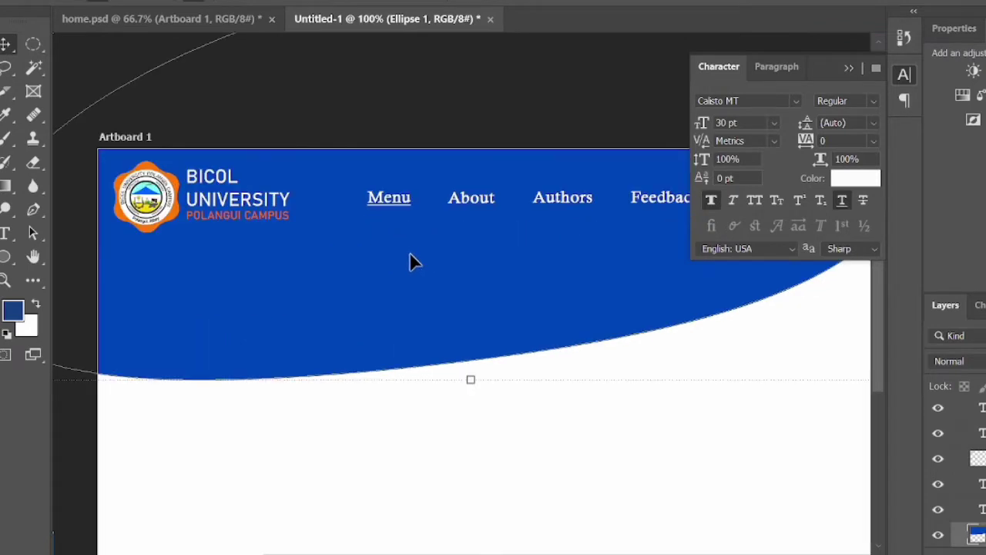
scroll(396, 282, down, 2)
scroll(385, 289, down, 1)
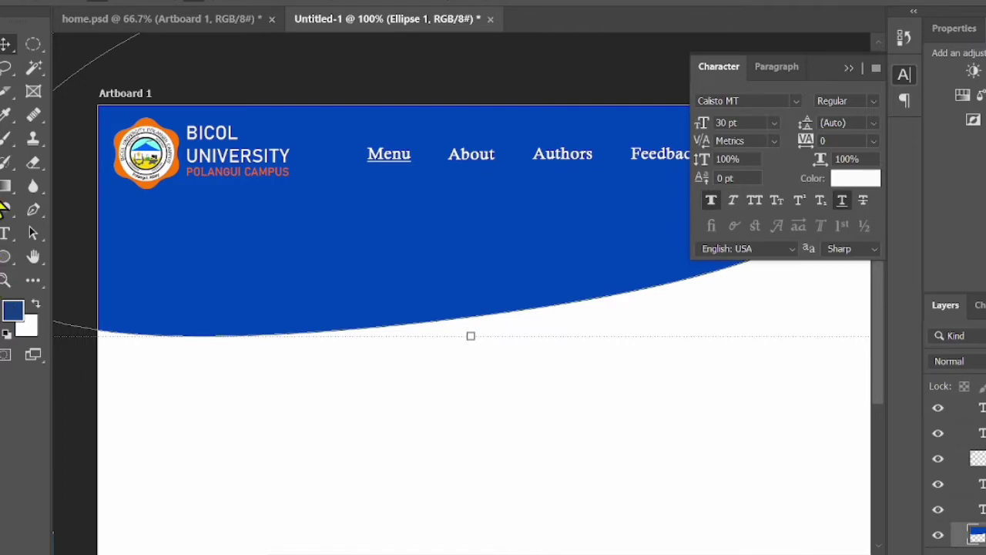
click(6, 260)
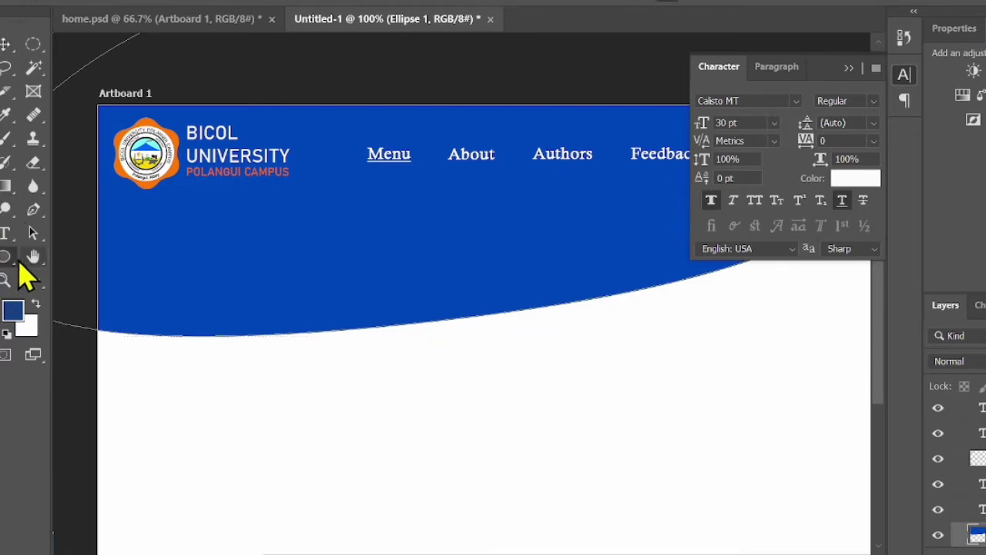
right_click(8, 258)
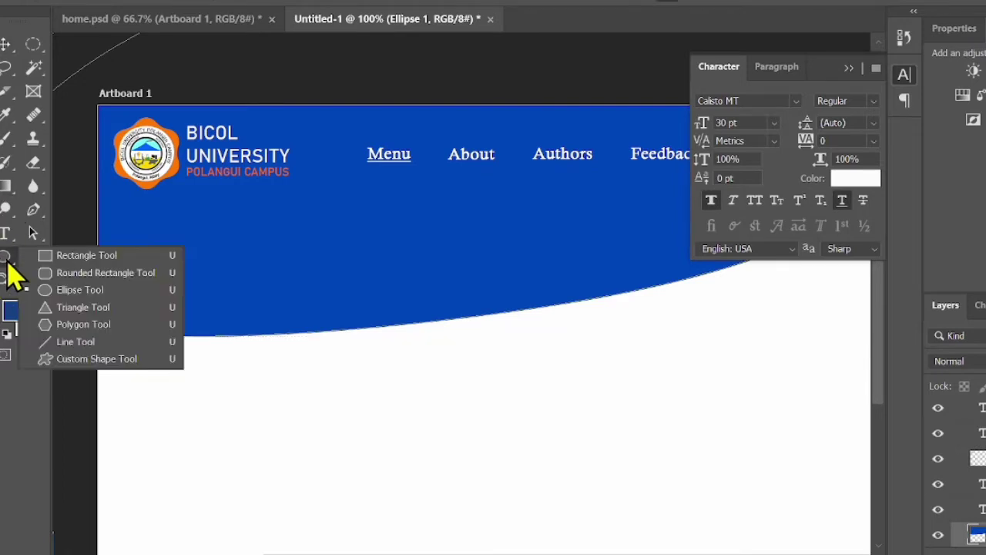
click(62, 261)
drag(144, 239, 358, 506)
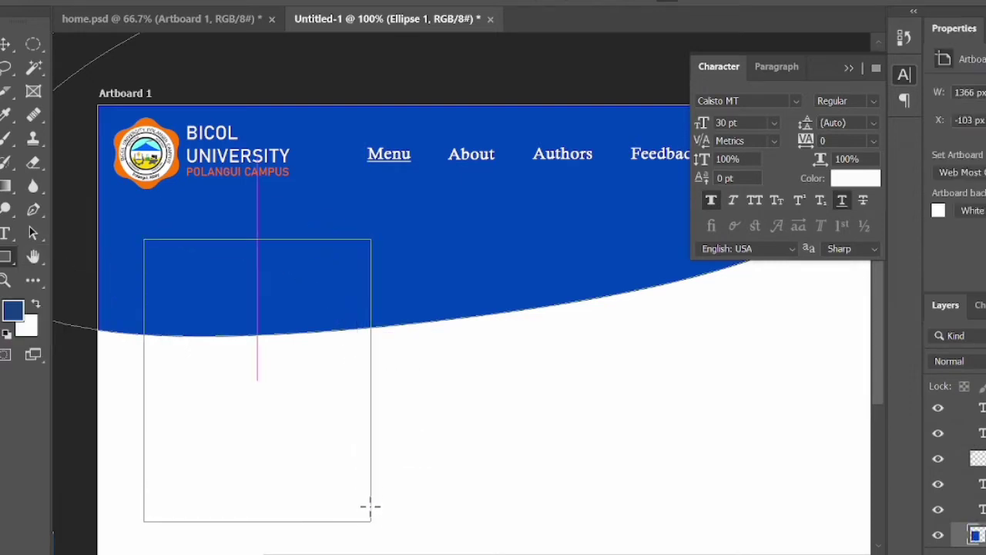
drag(359, 505, 369, 521)
Step: Set the rectangle's fill to a darker grey using the custom colour picker
scroll(257, 396, down, 1)
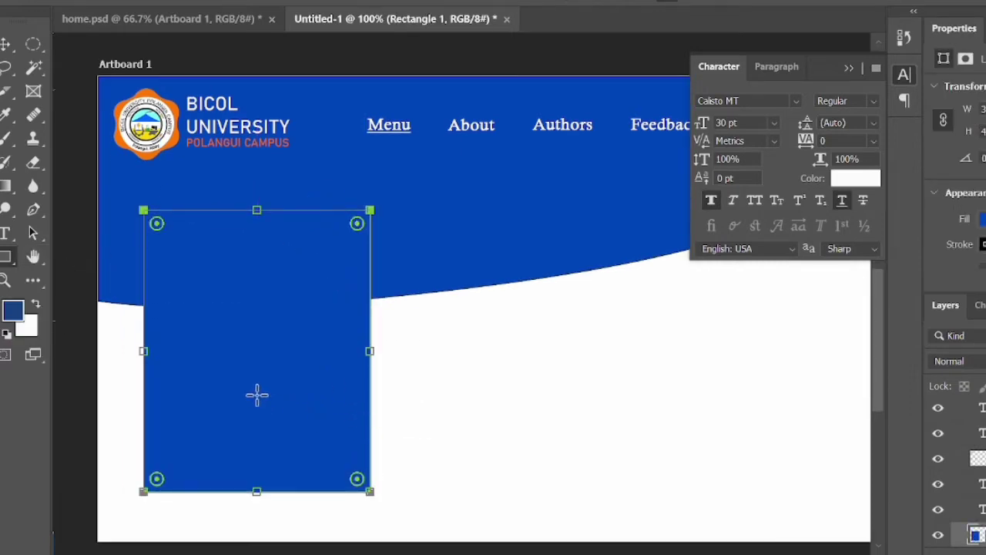
click(983, 219)
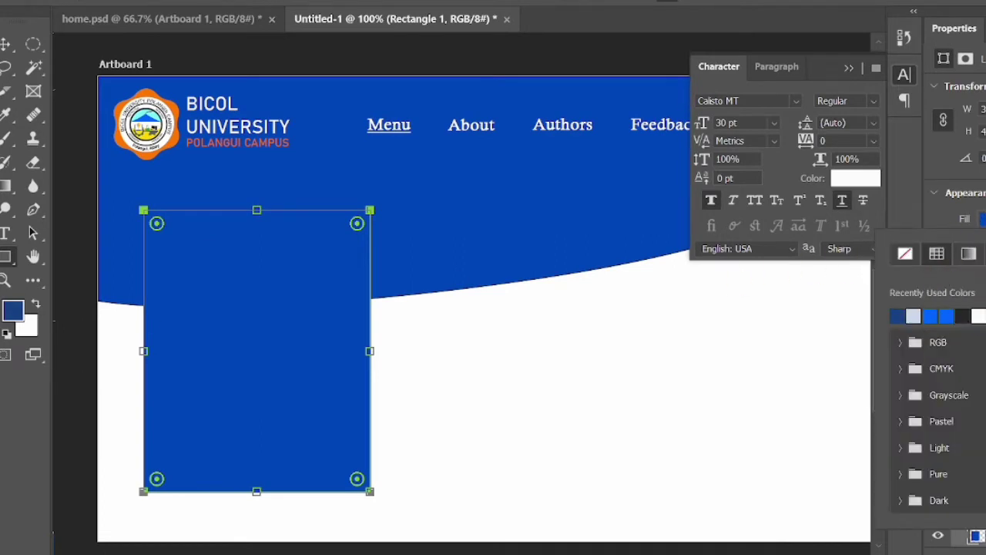
click(978, 316)
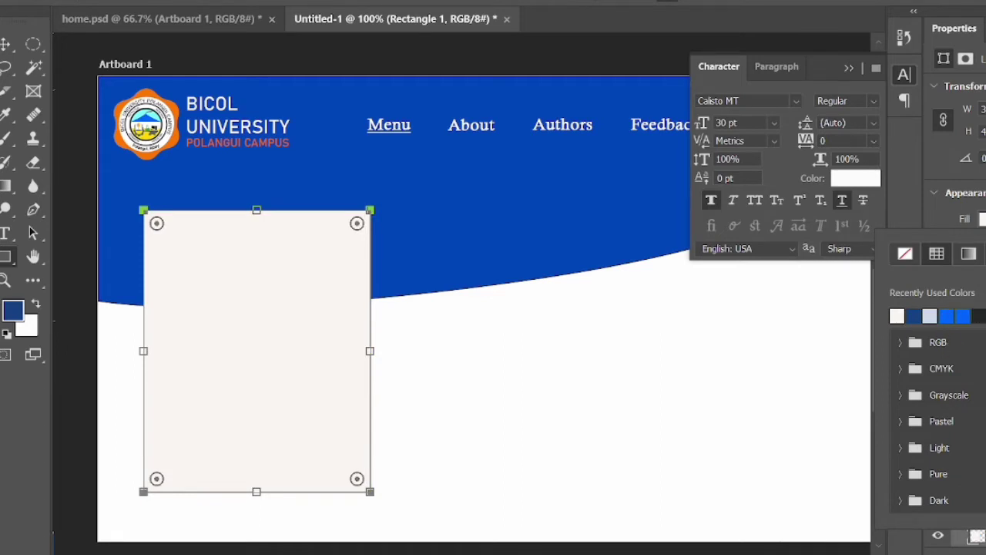
click(969, 254)
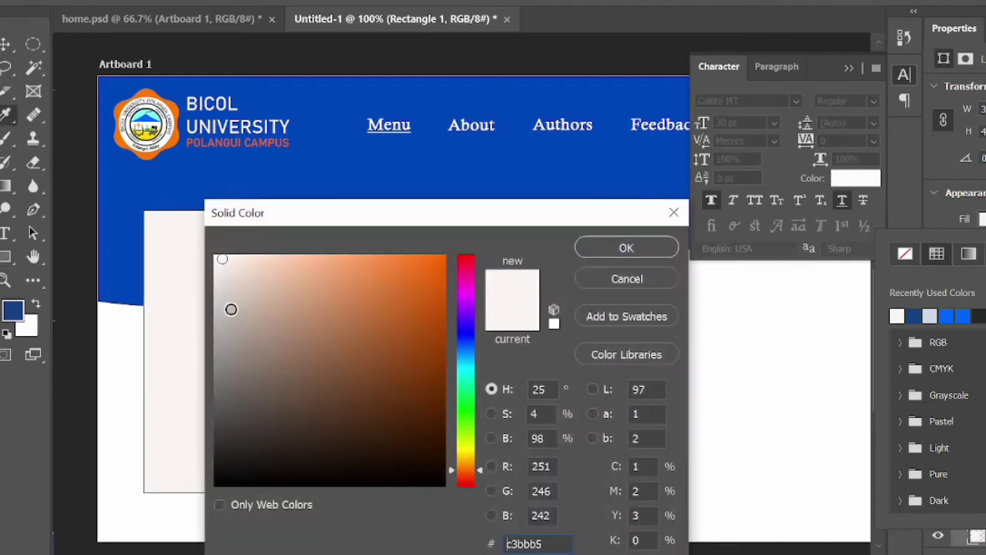
click(230, 309)
click(625, 247)
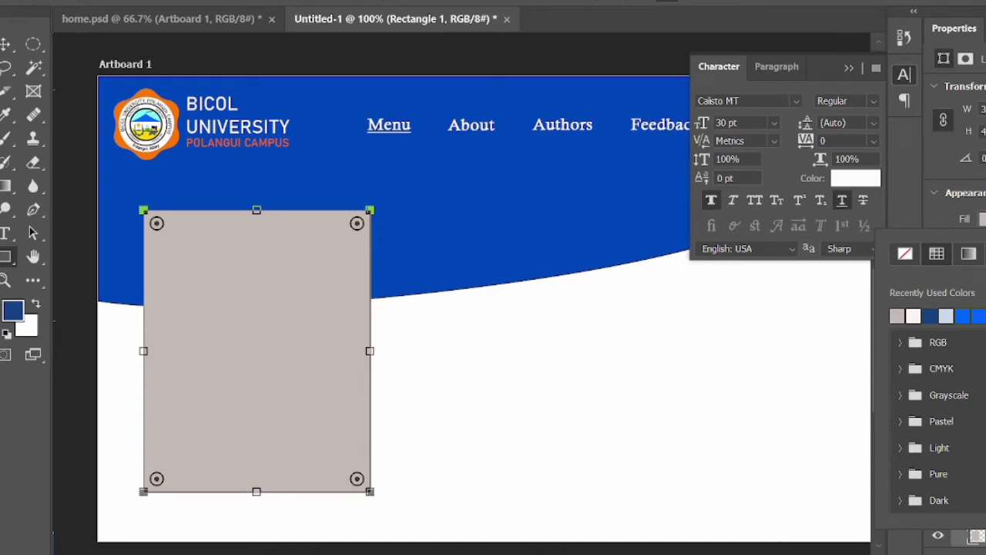
click(968, 254)
click(233, 349)
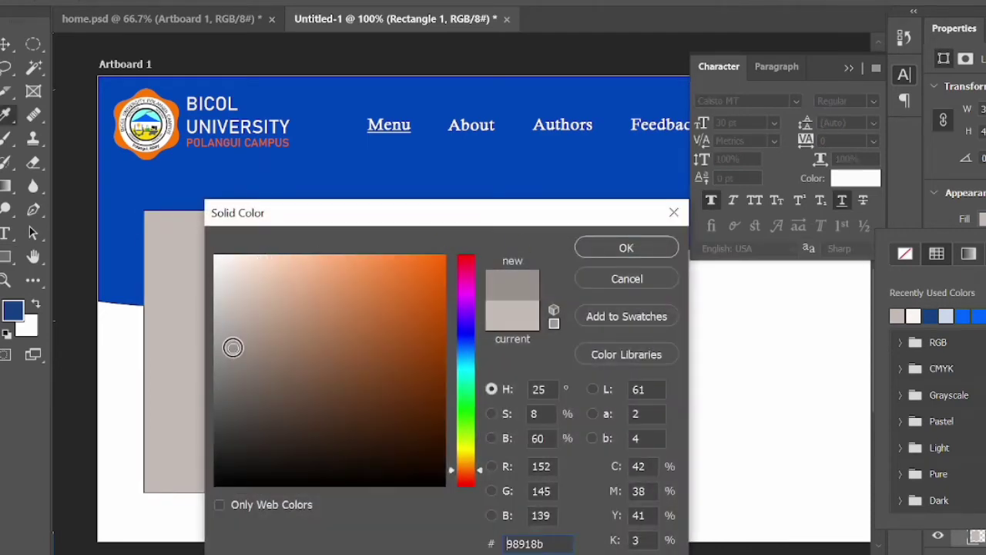
click(626, 248)
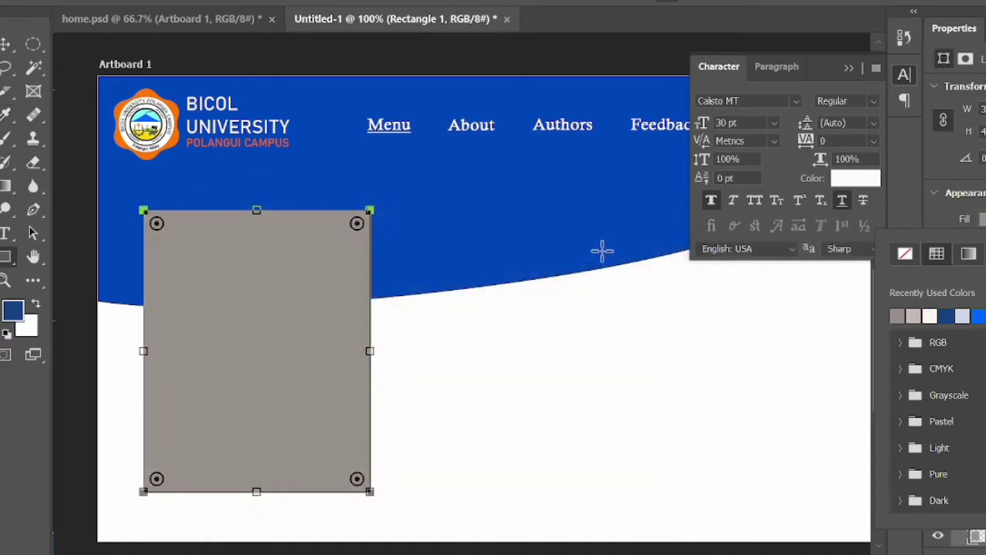
scroll(616, 324, down, 2)
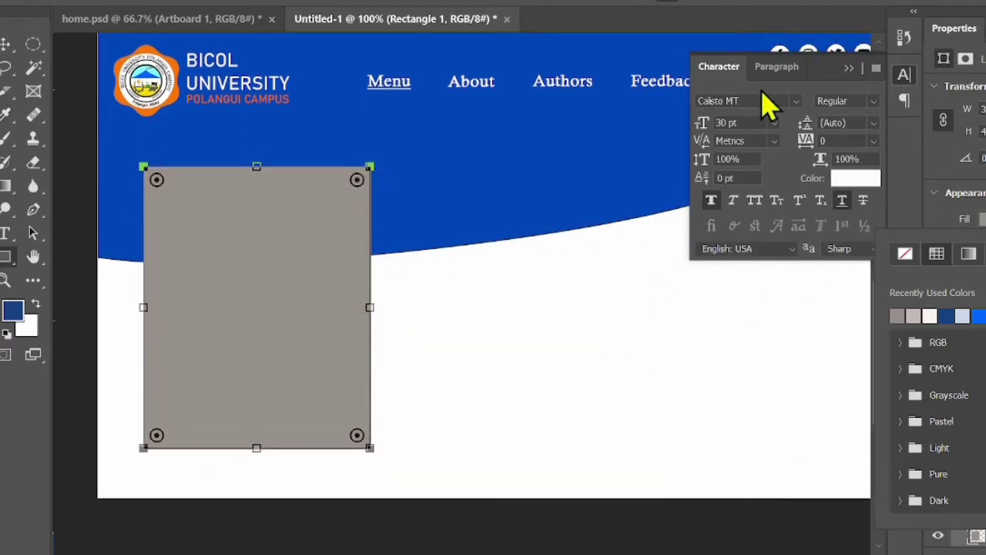
Step: Set the grey box layer's opacity to 60%
click(616, 165)
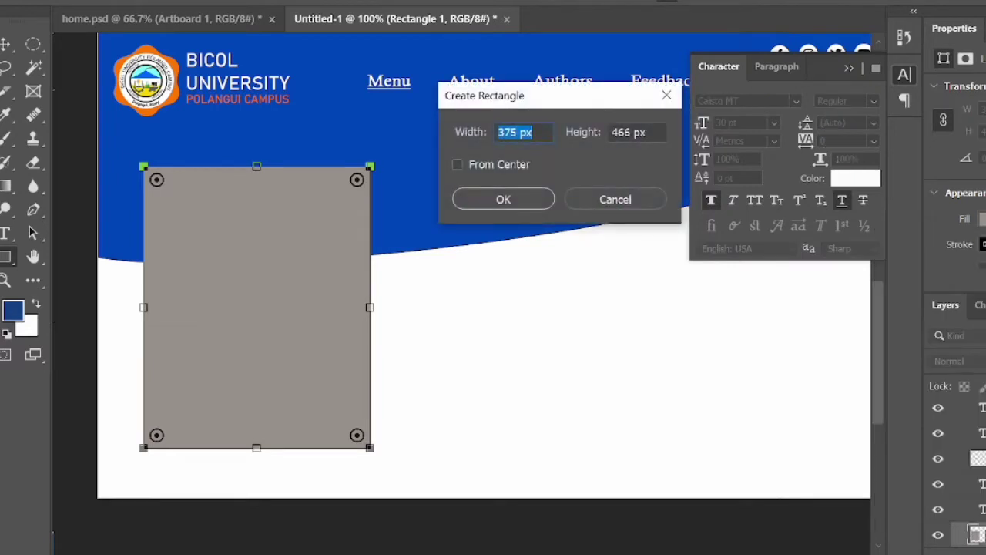
click(666, 95)
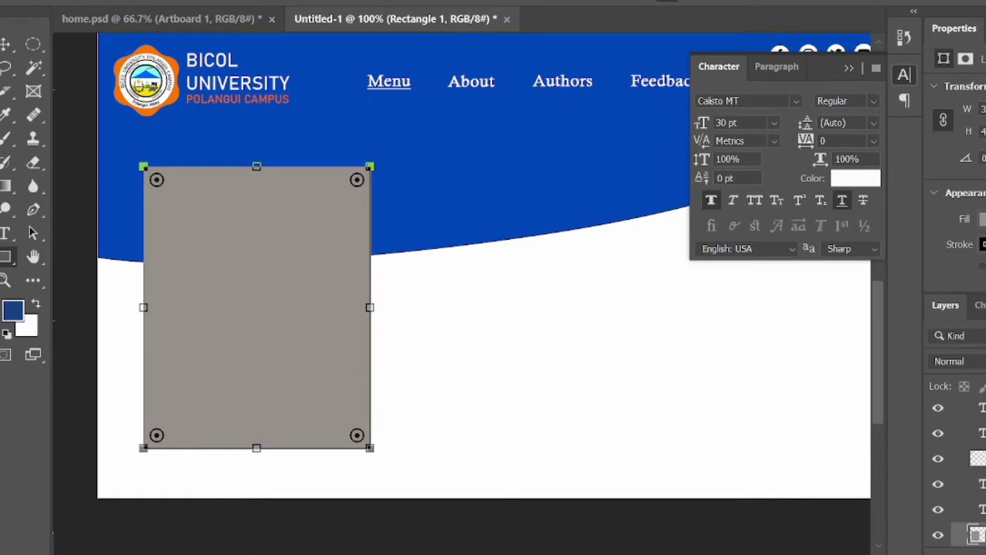
drag(972, 362, 972, 356)
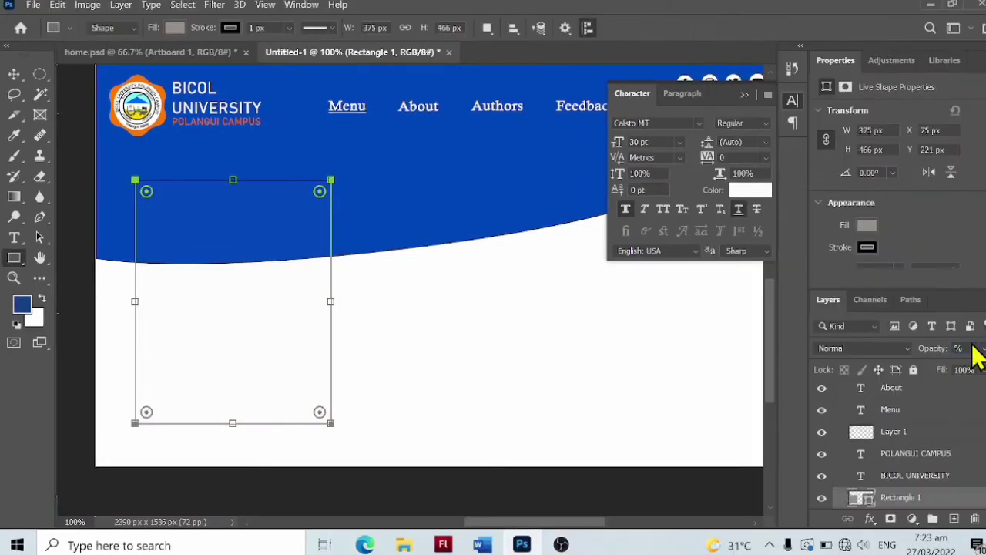
text(60)
key(Return)
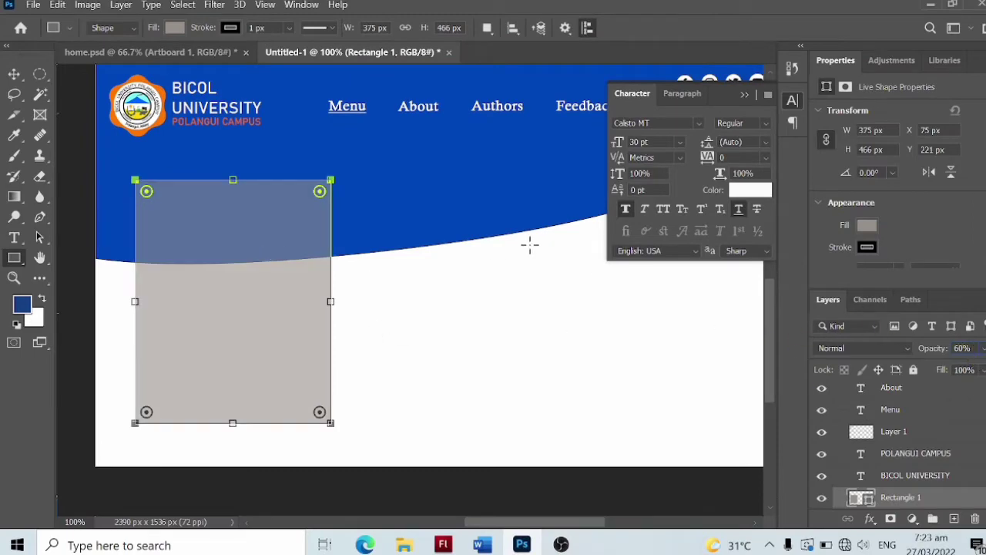
Step: Duplicate the grey box layer and slide the copy to the right
click(529, 245)
click(540, 206)
right_click(905, 497)
click(739, 96)
click(632, 132)
key(v)
drag(297, 275, 502, 280)
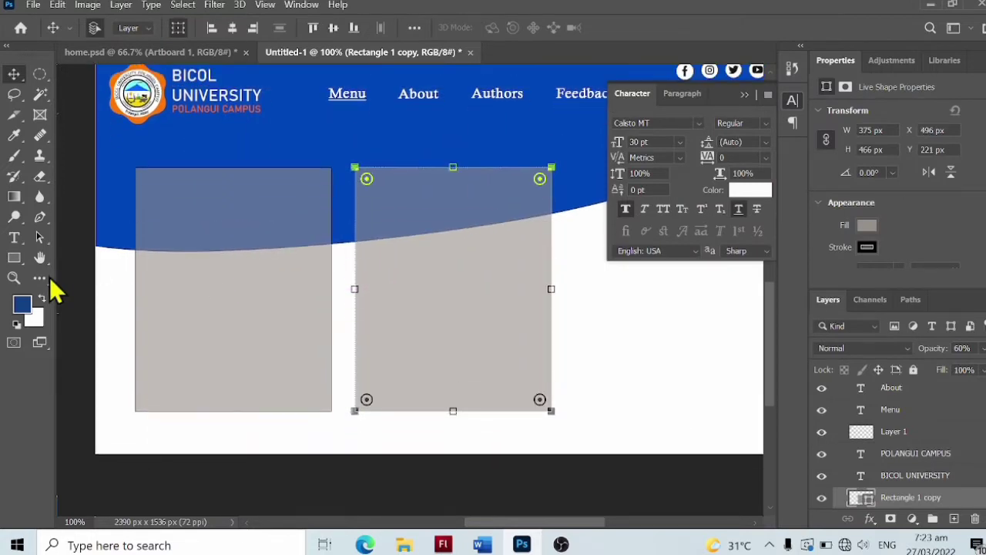
Step: Add a third copy and arrange the three boxes into evenly spaced columns
right_click(963, 493)
click(794, 84)
click(622, 132)
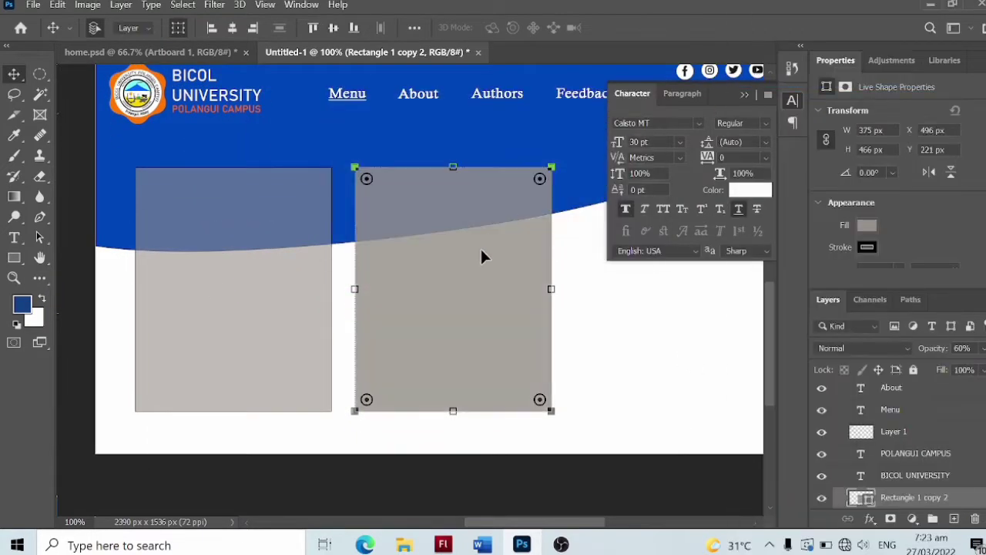
drag(480, 256, 683, 260)
click(791, 99)
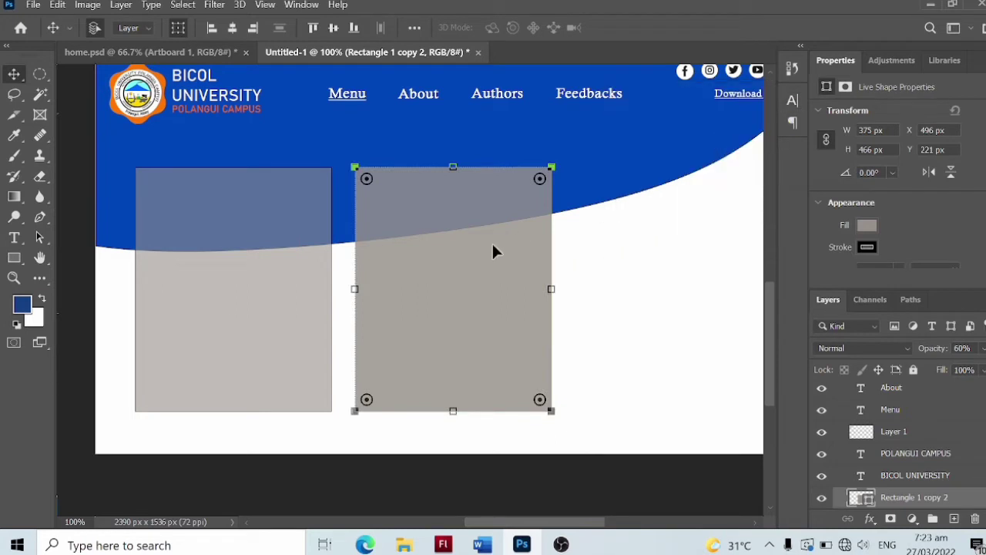
drag(497, 253, 687, 255)
drag(460, 262, 447, 264)
mouse_move(249, 286)
mouse_down()
mouse_move(236, 289)
mouse_move(244, 287)
mouse_up()
drag(391, 266, 387, 267)
drag(637, 266, 630, 266)
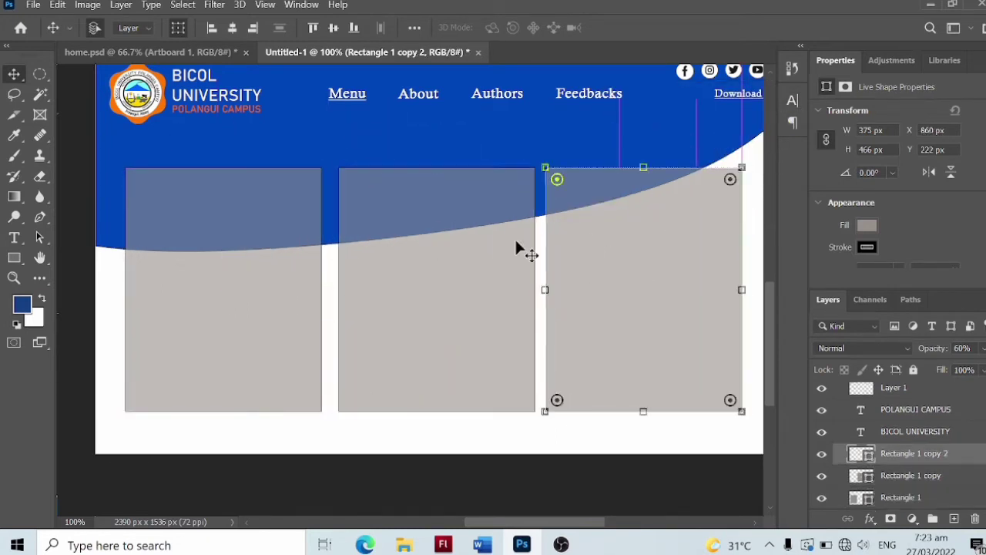
click(420, 264)
Step: Draw a thin rectangle bar across the first column's top and fill it green
click(14, 257)
drag(127, 161, 321, 198)
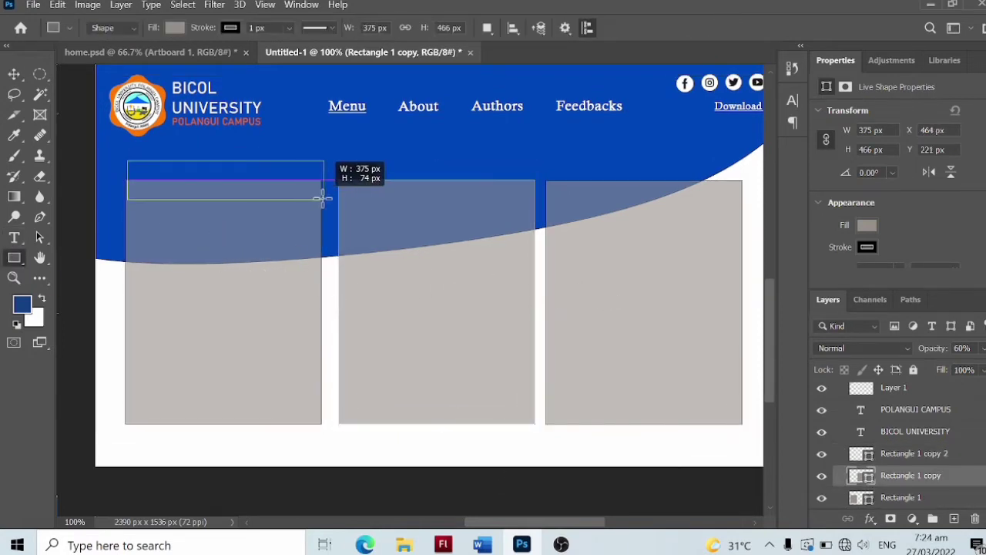
click(867, 224)
click(979, 256)
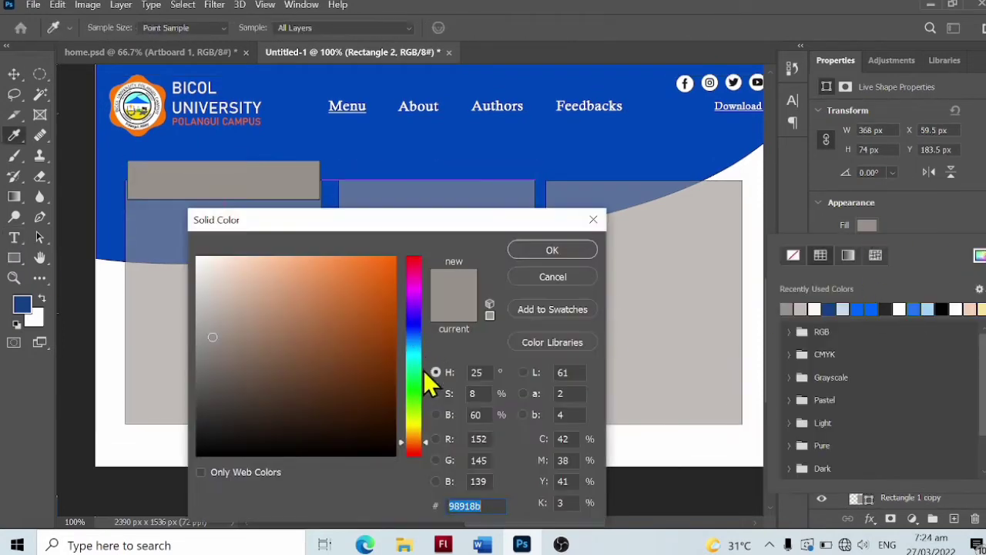
click(414, 367)
click(350, 381)
click(319, 357)
click(553, 250)
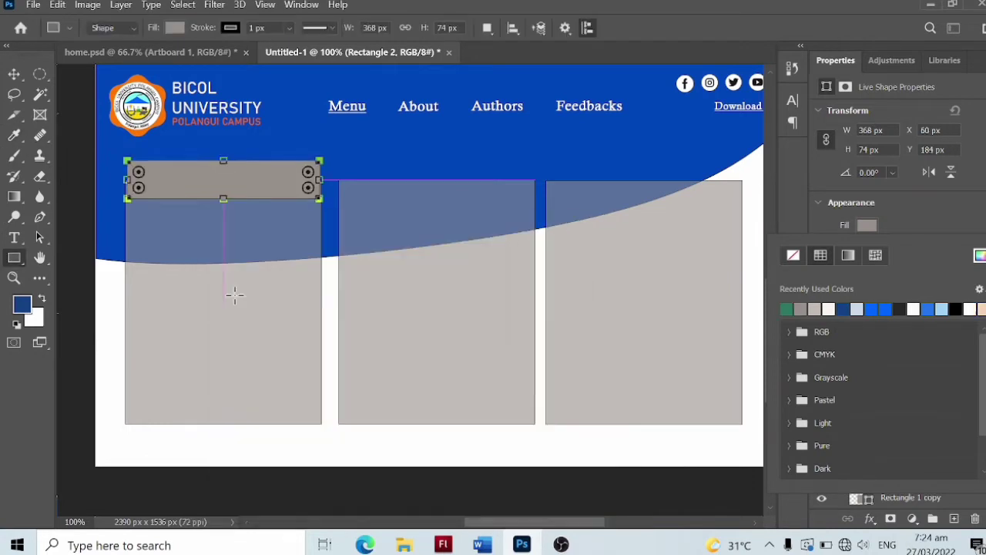
click(688, 254)
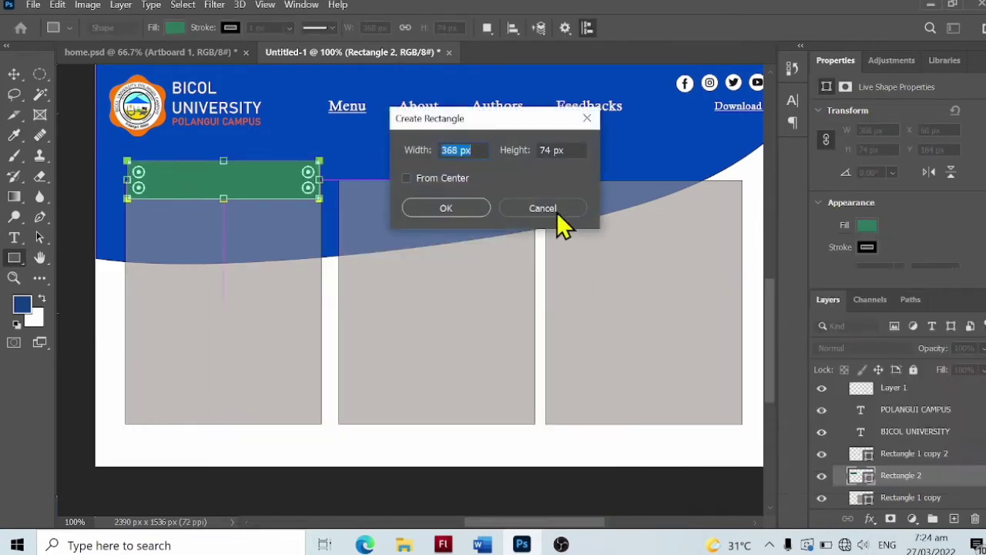
click(555, 210)
Step: Duplicate the green bar twice, placing the copies over the middle and right columns
right_click(900, 475)
click(722, 75)
click(630, 132)
key(v)
drag(280, 186, 493, 186)
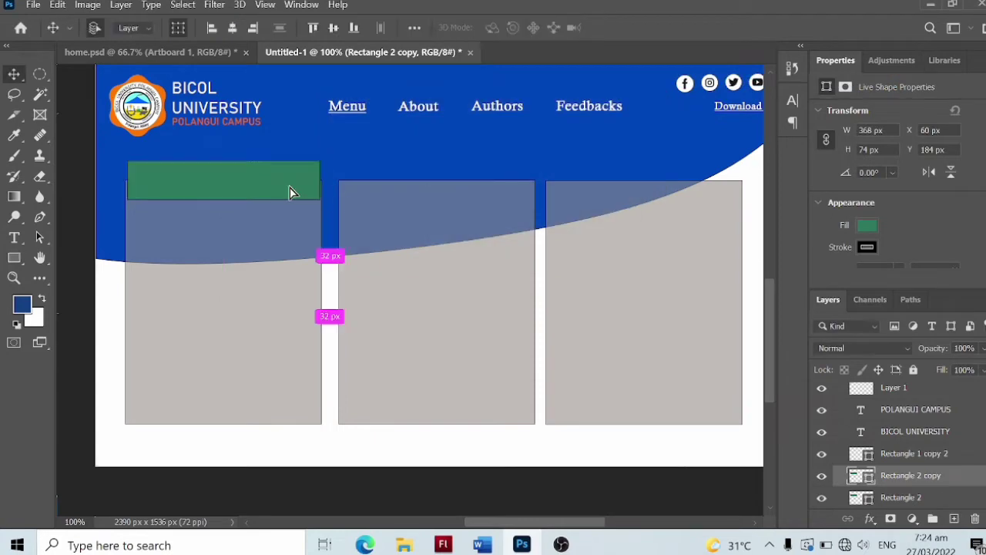
right_click(493, 187)
right_click(900, 475)
click(716, 81)
click(630, 133)
drag(493, 187, 698, 187)
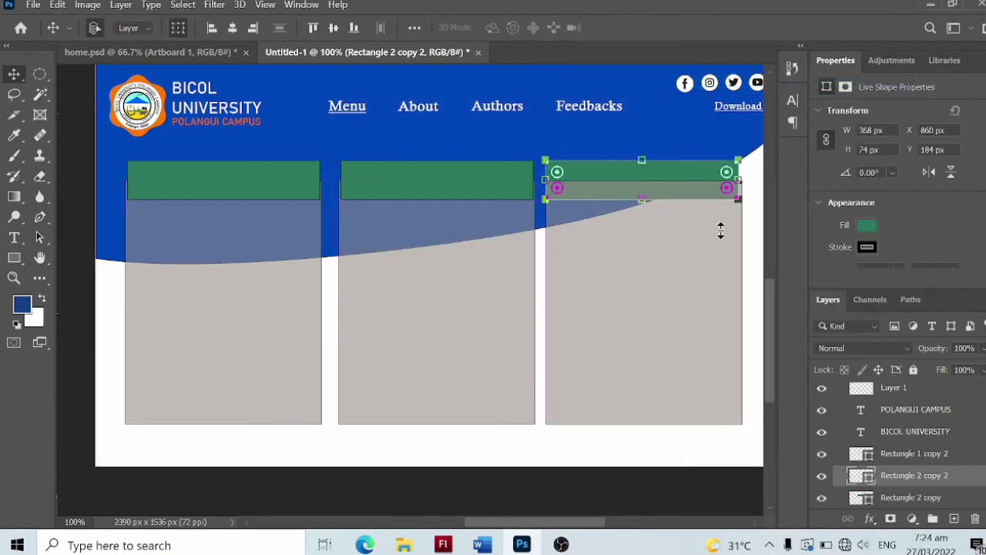
drag(909, 471, 910, 397)
Step: Enlarge the middle and right green bars to fit their columns
click(479, 206)
key(ctrl+t)
drag(533, 225, 537, 226)
key(Return)
click(724, 221)
key(ctrl+t)
drag(737, 224, 742, 227)
scroll(154, 213, down, 1)
Step: Type 'CHAPTER 1' in the first green bar and adjust its character settings
key(t)
click(181, 188)
key(BackSpace)
text(CHAPTER 1)
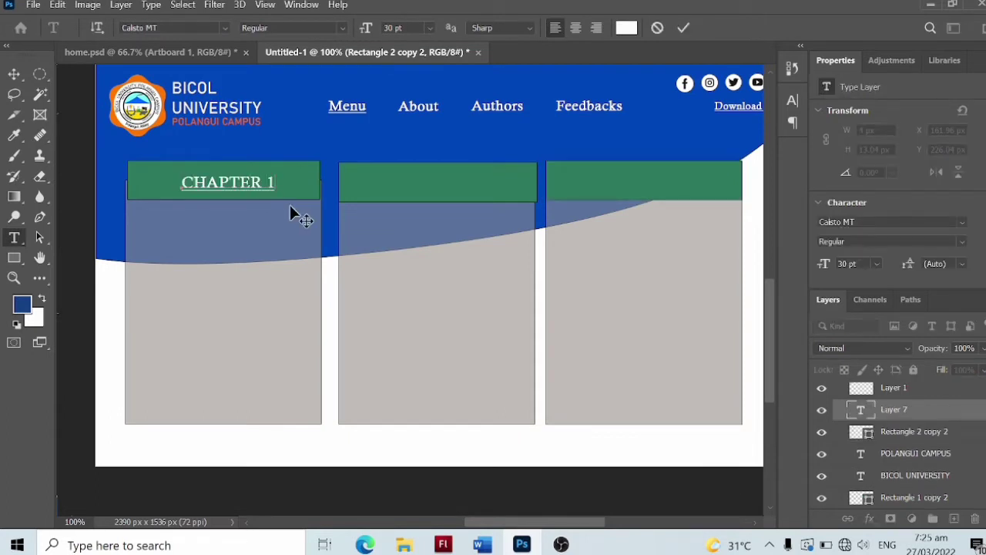
double_click(203, 182)
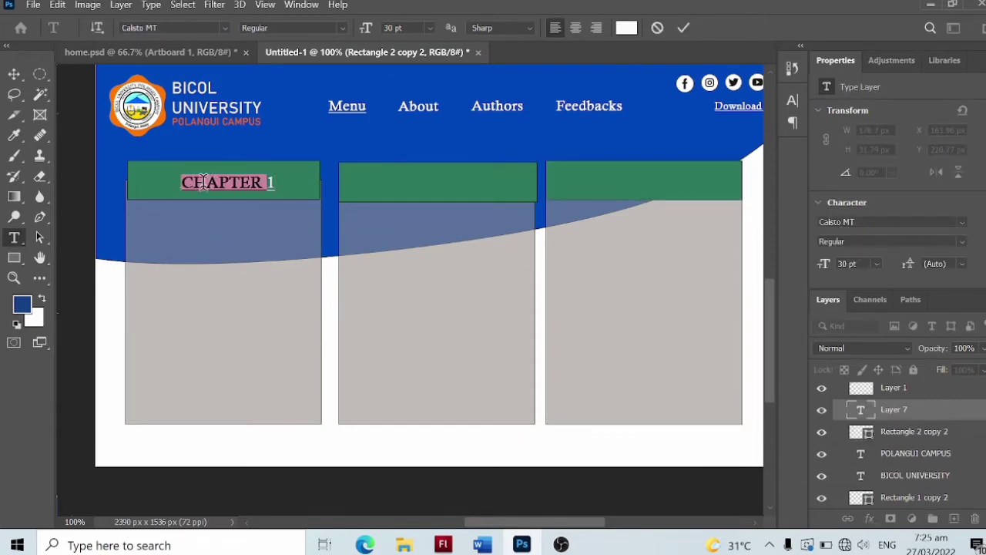
click(793, 121)
click(632, 93)
click(475, 132)
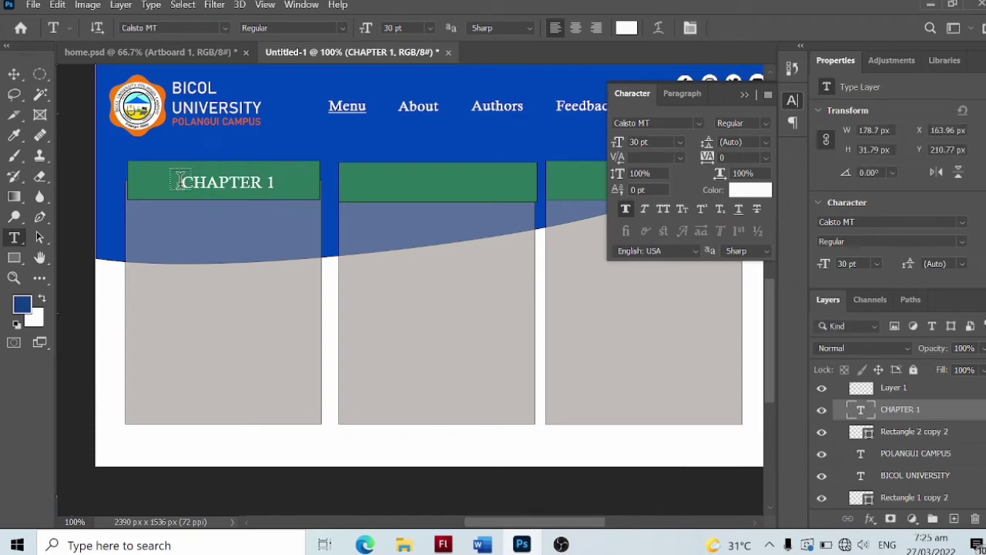
click(234, 182)
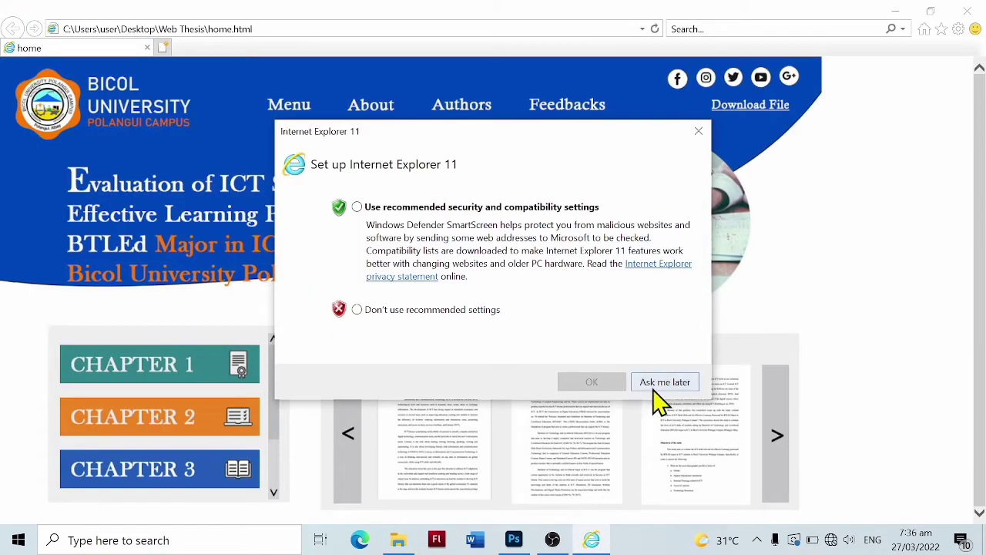
Step: Choose Ask me later, close the 'not connected' tab, and exit Internet Explorer
click(653, 382)
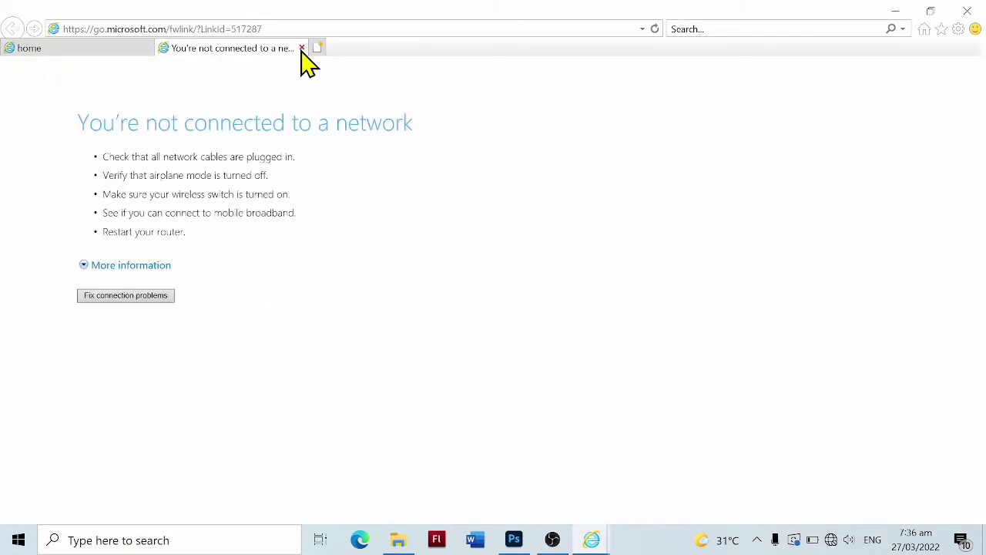
click(302, 48)
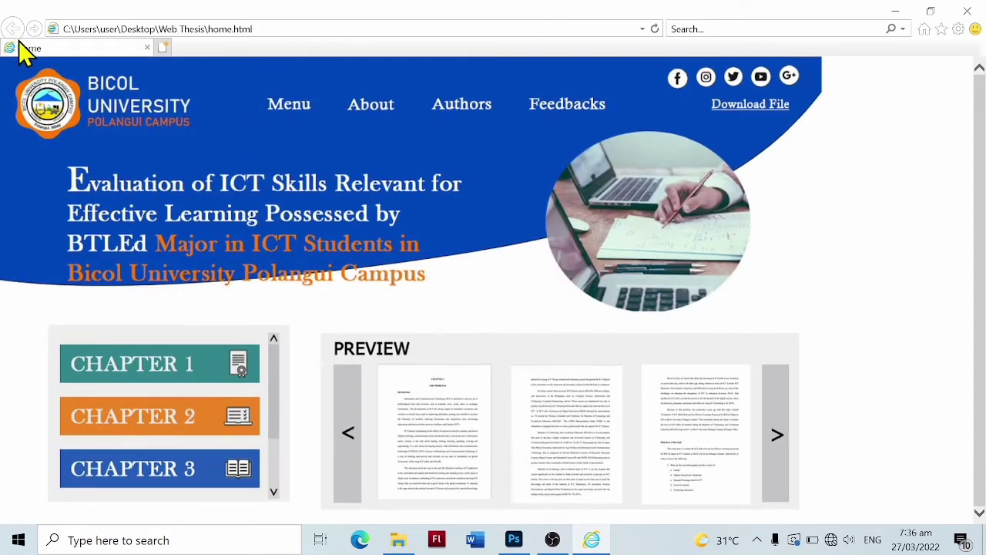
click(965, 14)
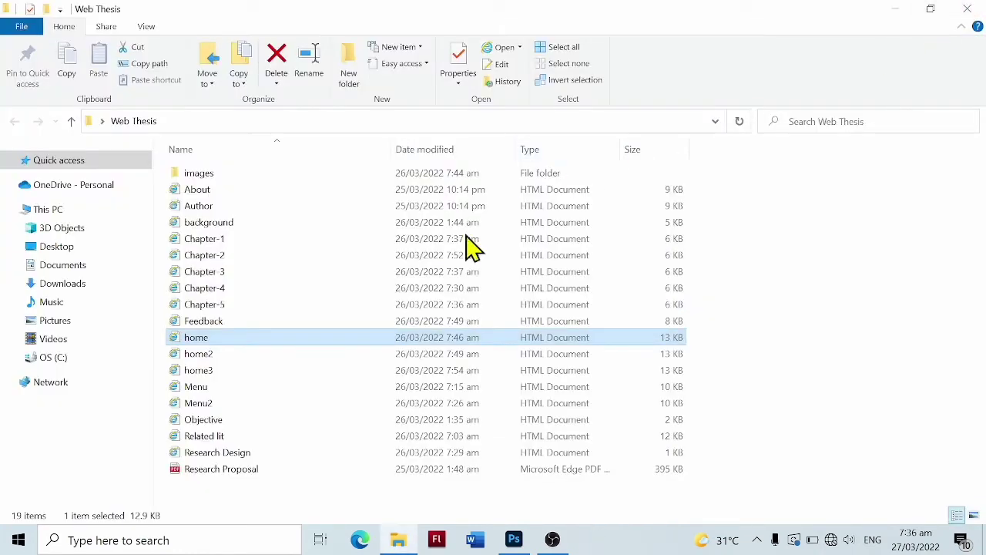
click(219, 389)
double_click(220, 389)
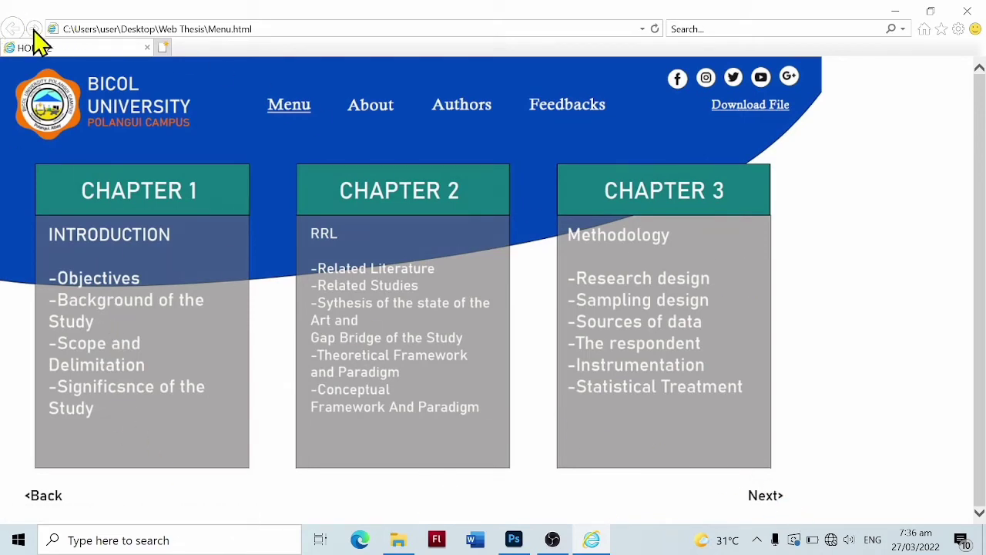
click(967, 11)
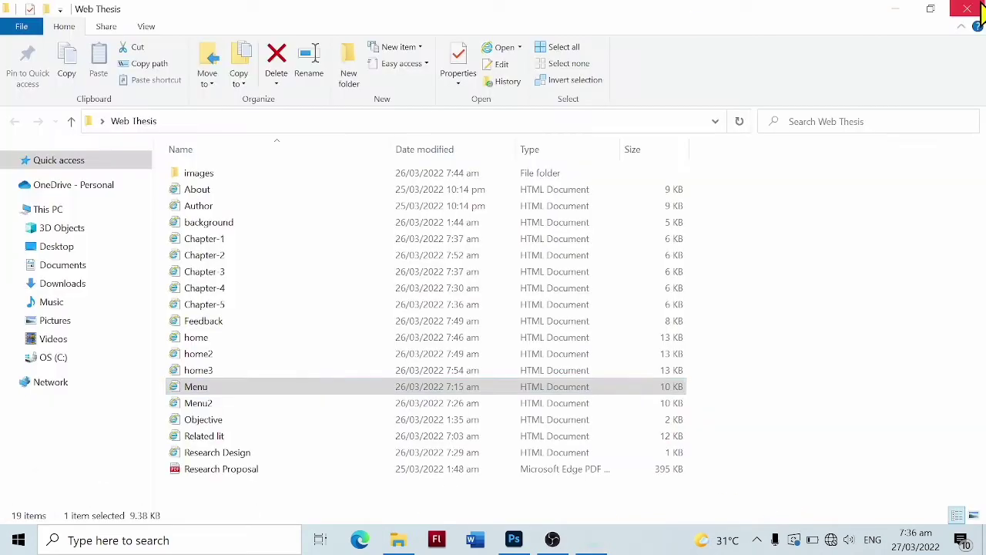
double_click(258, 206)
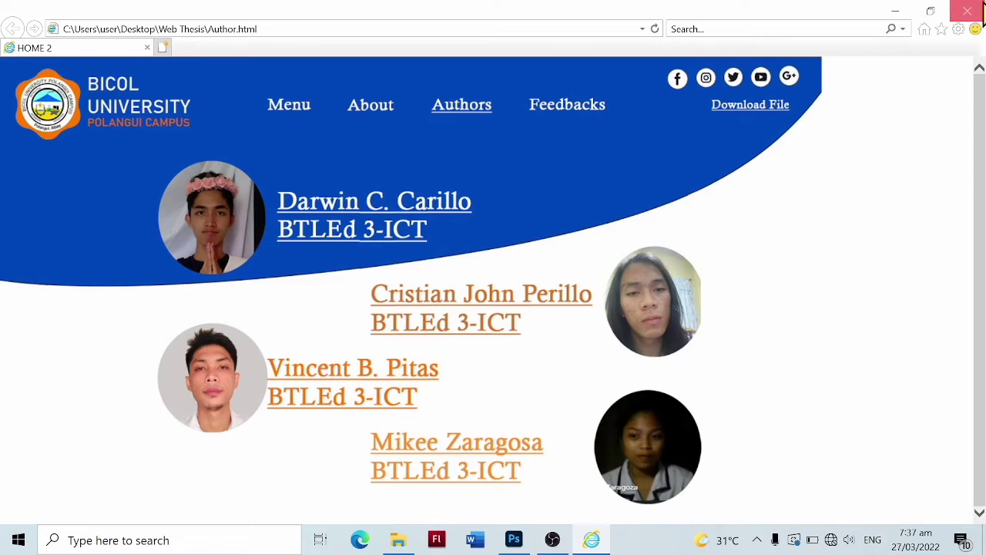
click(981, 19)
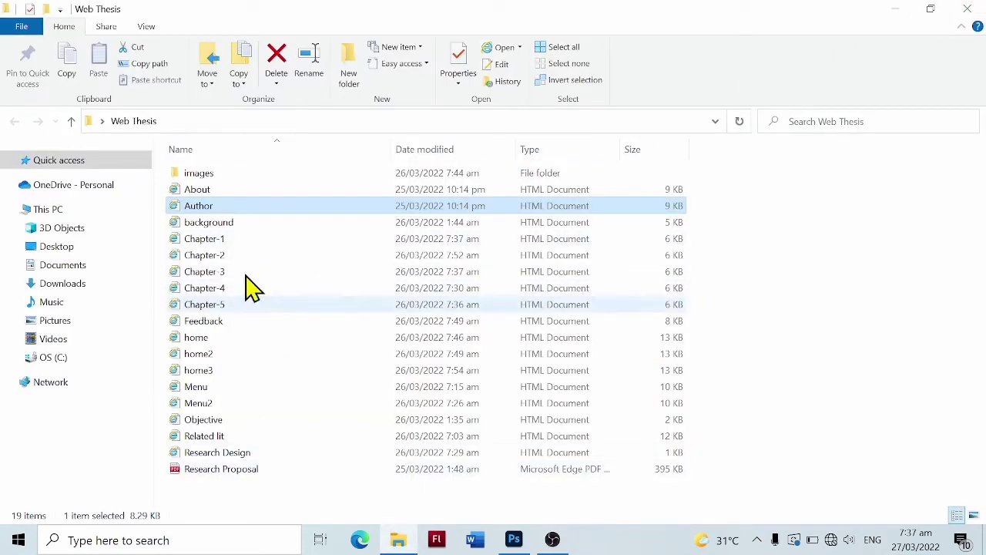
double_click(262, 473)
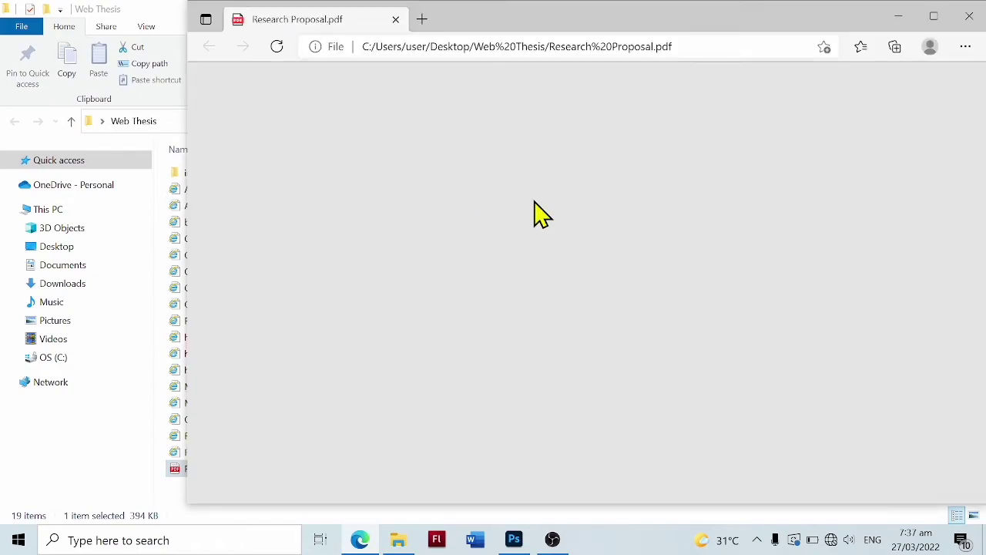
scroll(533, 204, up, 4)
scroll(533, 204, up, 4)
scroll(533, 205, up, 5)
scroll(539, 211, up, 1)
scroll(646, 297, up, 2)
scroll(639, 277, up, 2)
scroll(634, 260, up, 4)
scroll(634, 259, up, 3)
scroll(636, 262, up, 3)
scroll(636, 262, up, 3)
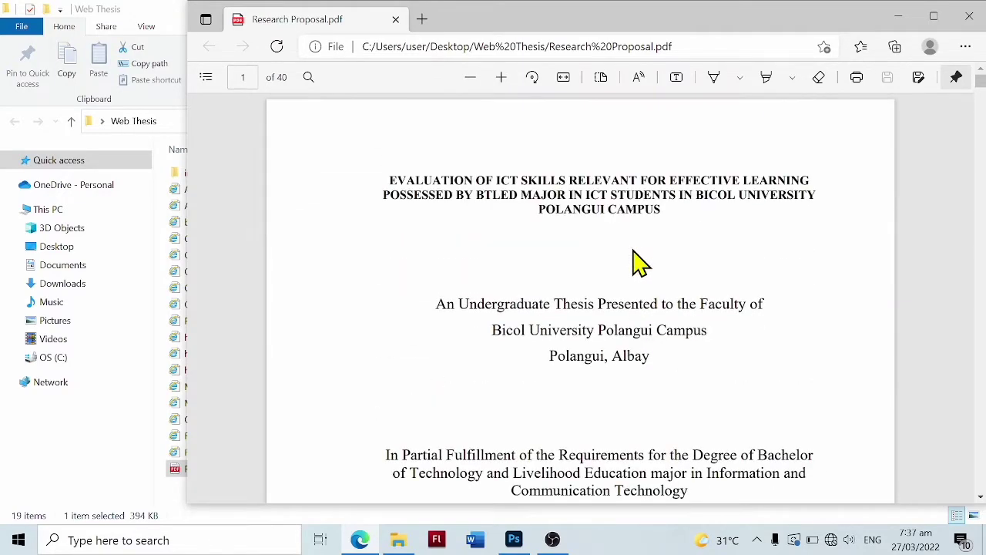
scroll(601, 196, down, 4)
scroll(620, 218, down, 3)
scroll(599, 214, down, 3)
scroll(621, 235, down, 4)
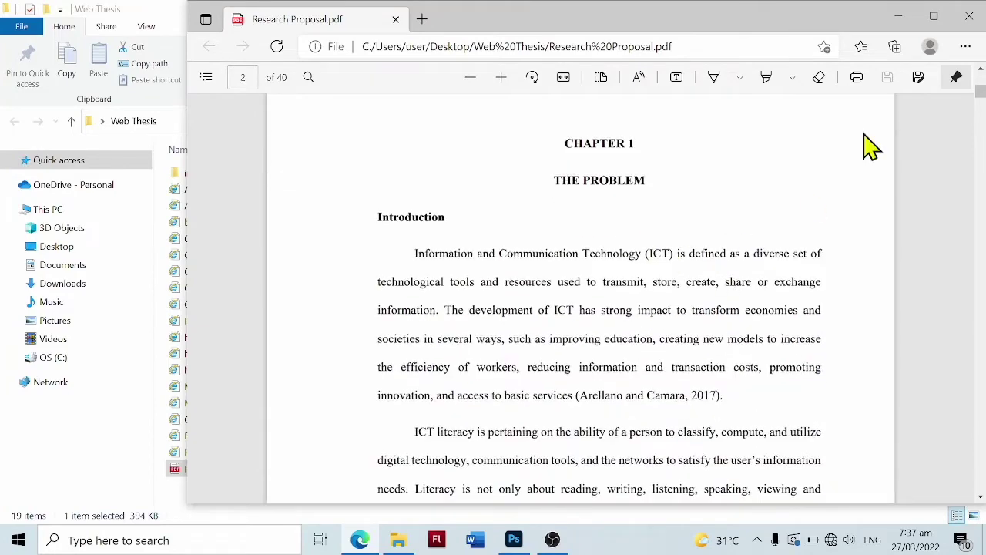
click(966, 16)
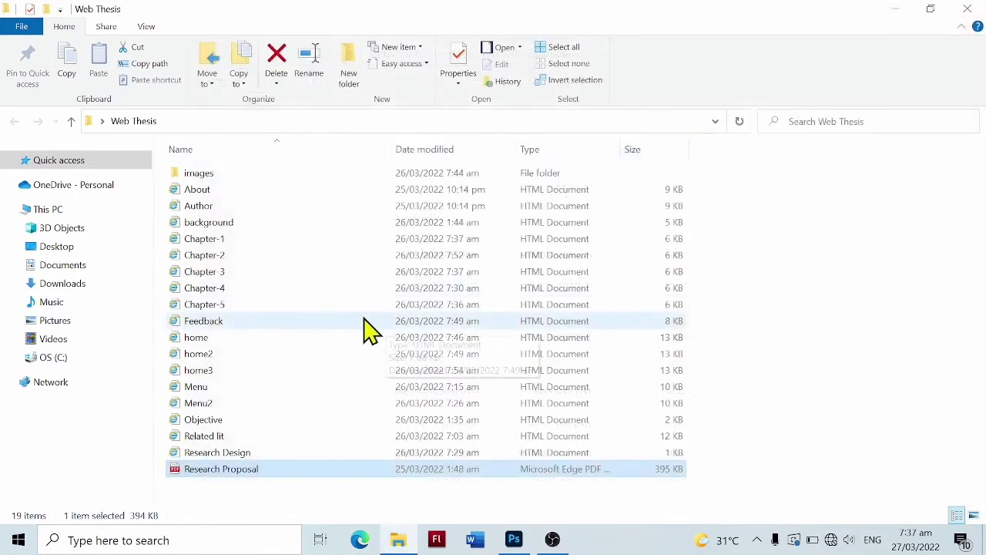
Step: Open home.html in Dreamweaver CS6, review its table code, and switch to Design view
click(258, 343)
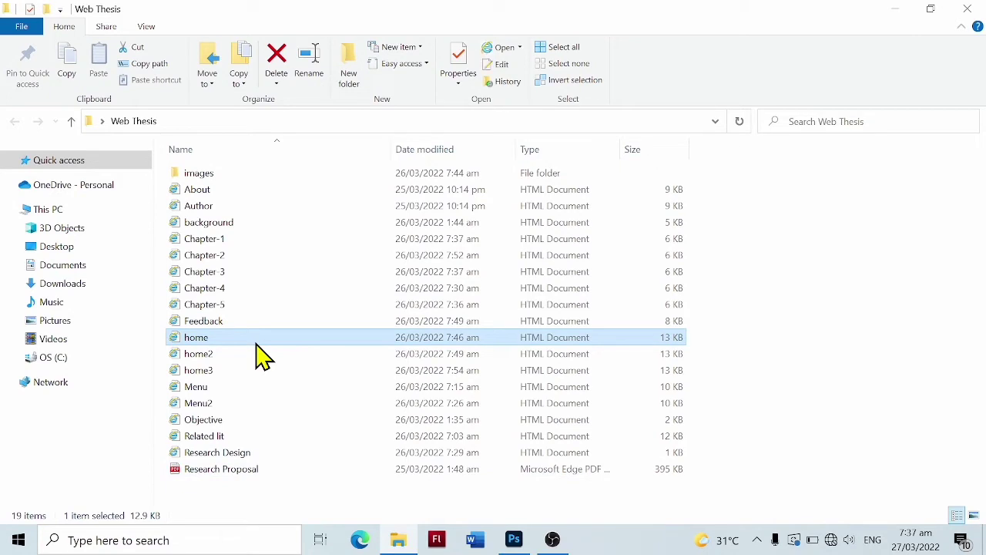
right_click(258, 345)
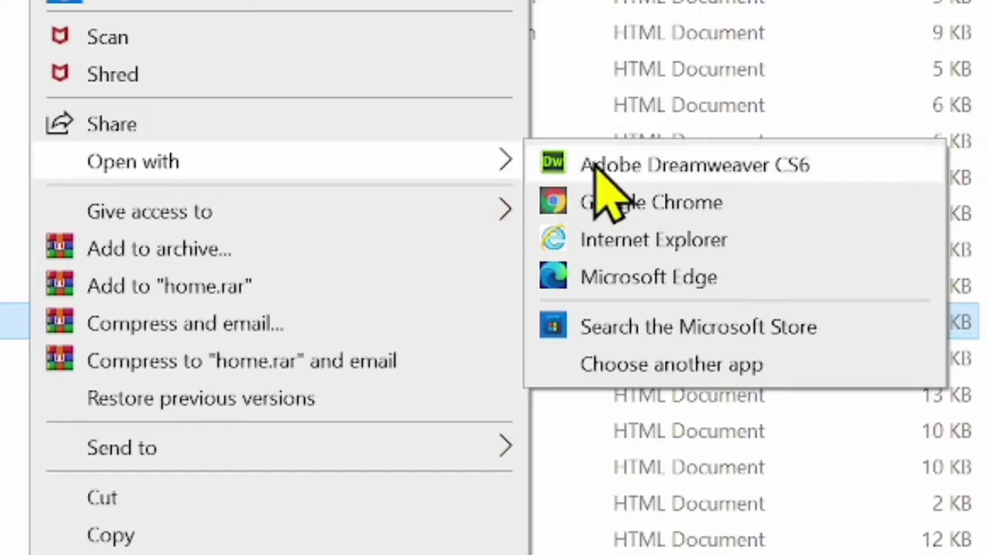
mouse_move(270, 161)
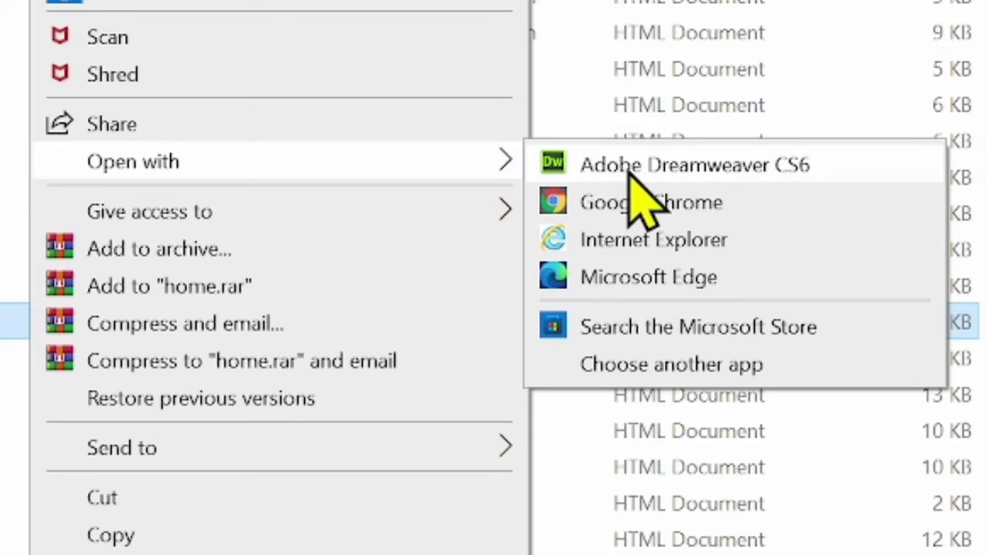
click(632, 175)
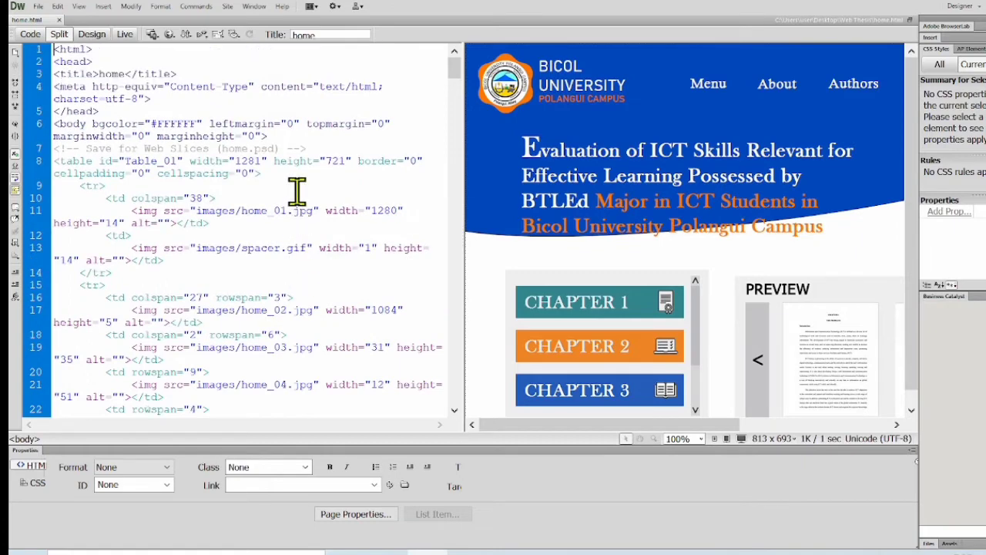
scroll(297, 232, down, 7)
scroll(297, 231, up, 2)
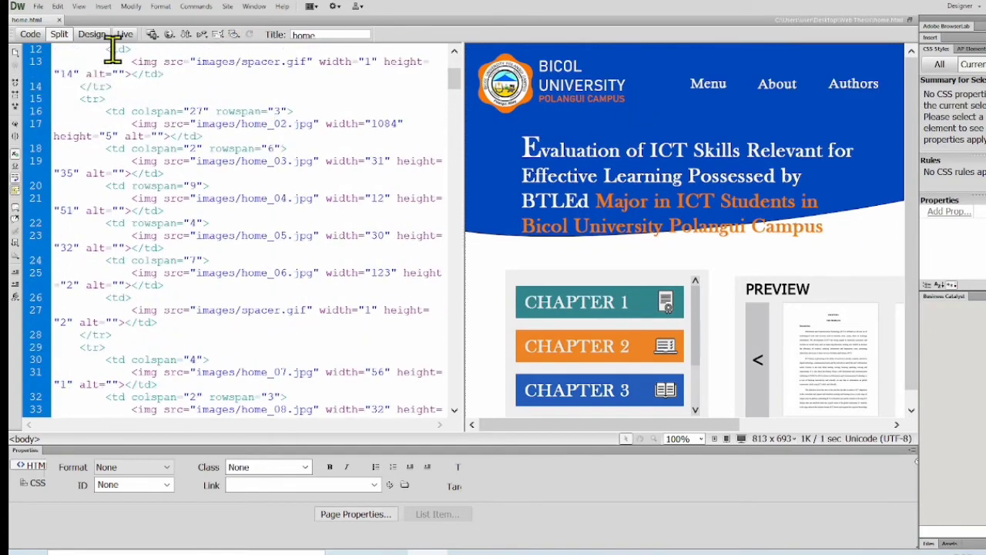
scroll(290, 268, down, 2)
scroll(221, 235, up, 5)
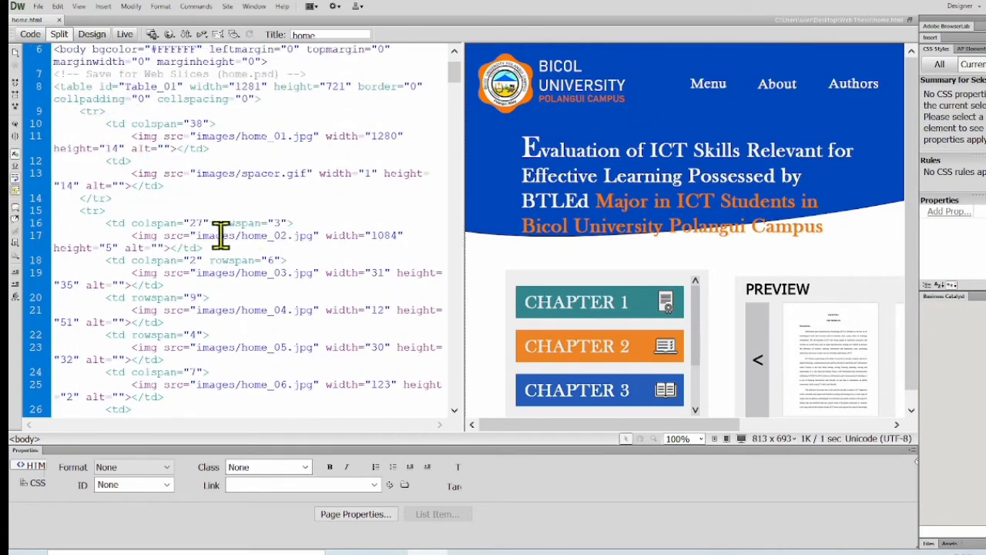
click(97, 39)
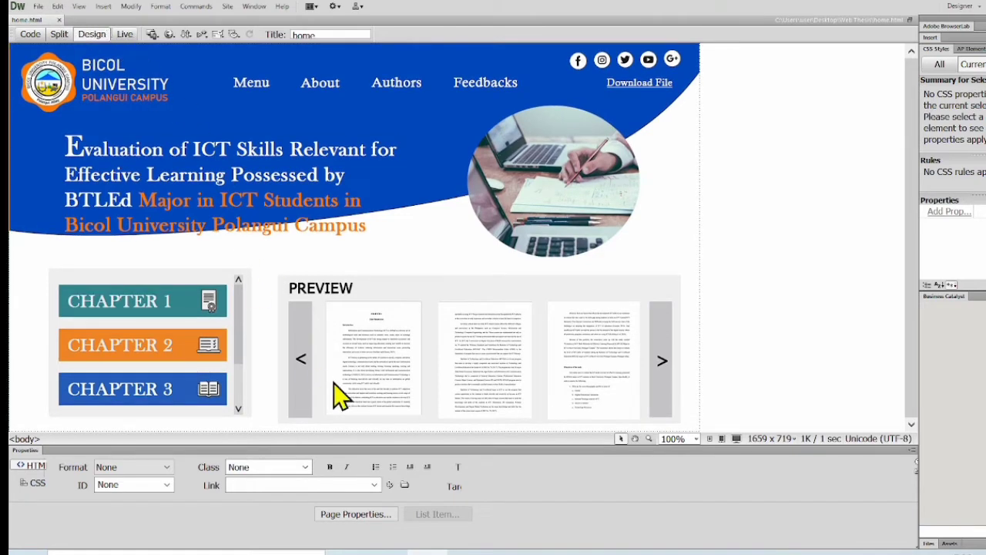
Step: Link the home page's Menu image to Menu.html
click(247, 91)
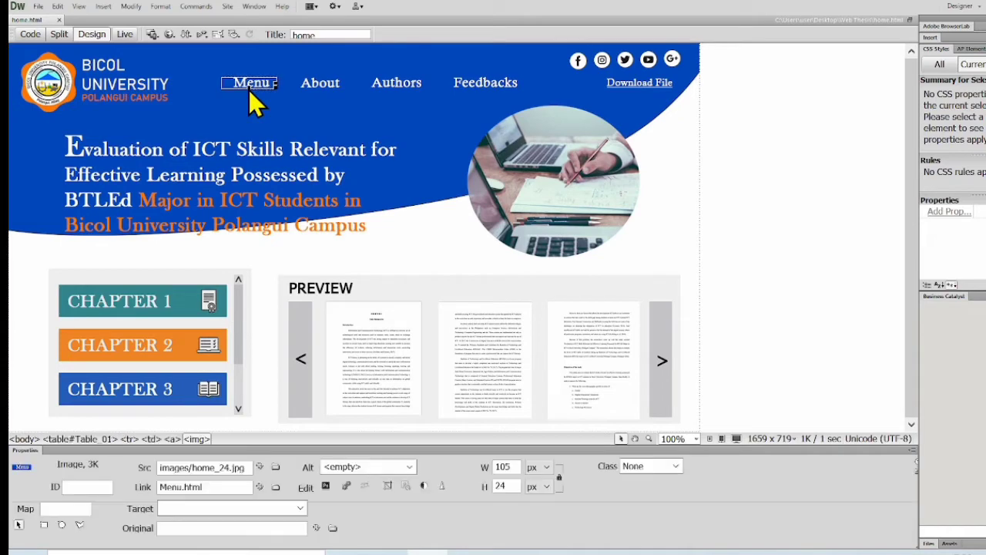
click(277, 487)
scroll(594, 11, down, 2)
scroll(550, 33, down, 1)
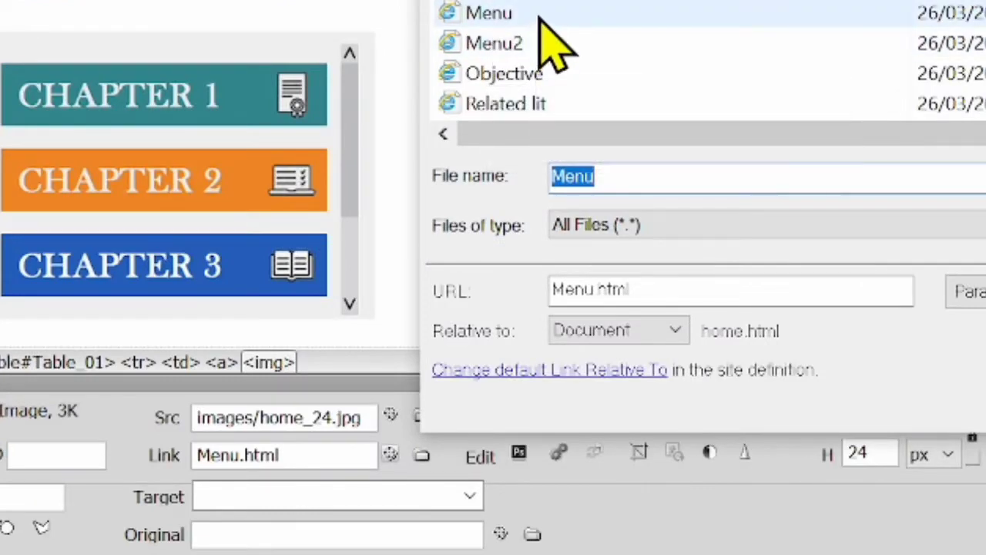
click(477, 13)
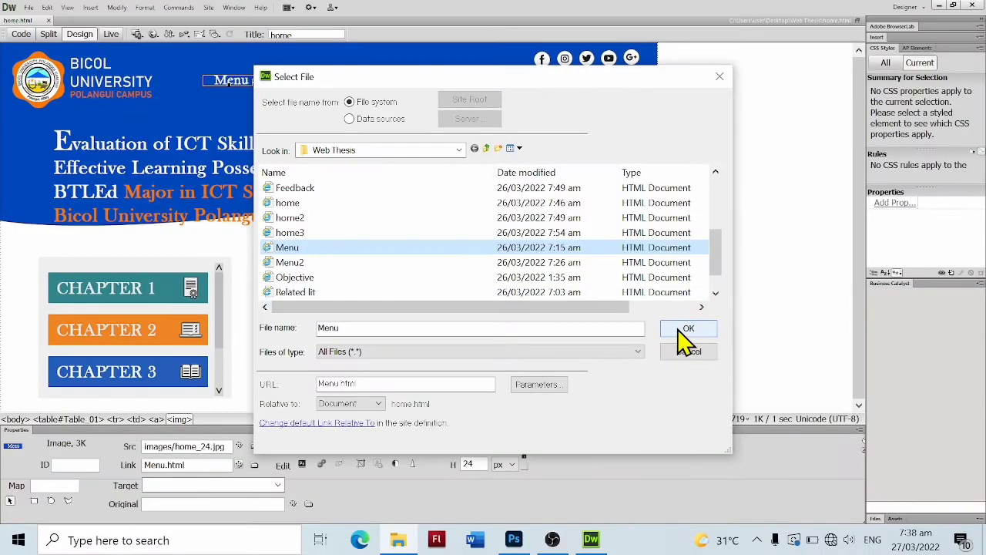
click(681, 329)
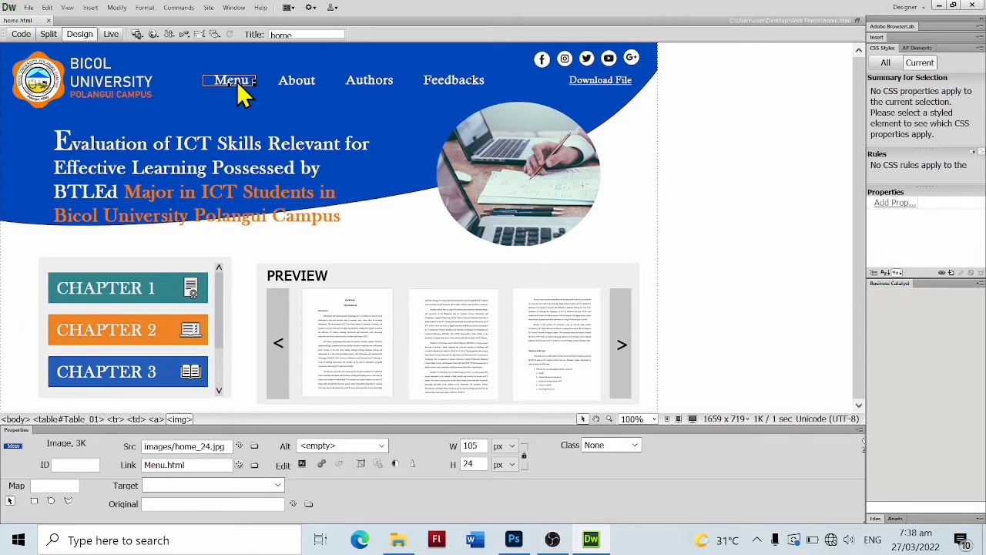
Step: Leave the Menu image's source unchanged and open Menu.html for editing
double_click(237, 81)
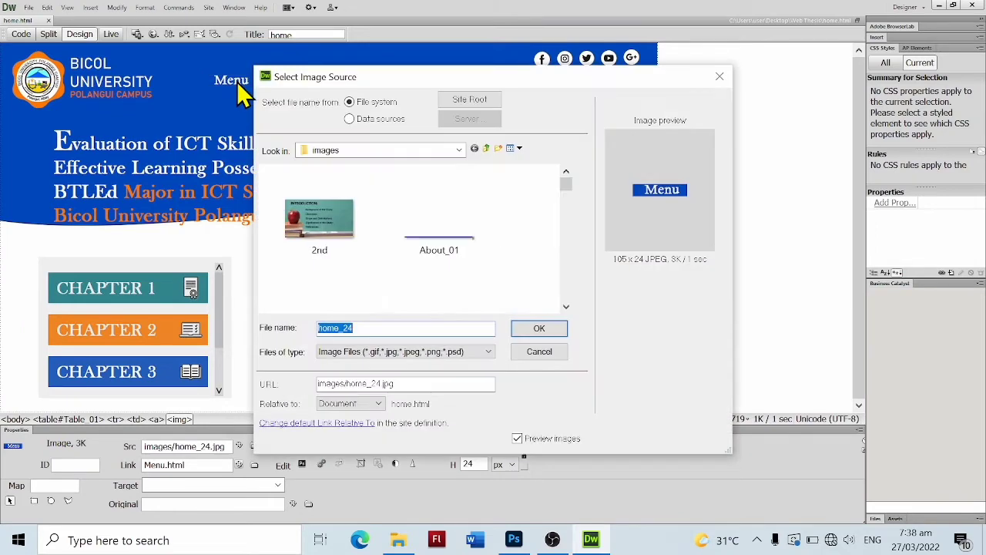
click(719, 77)
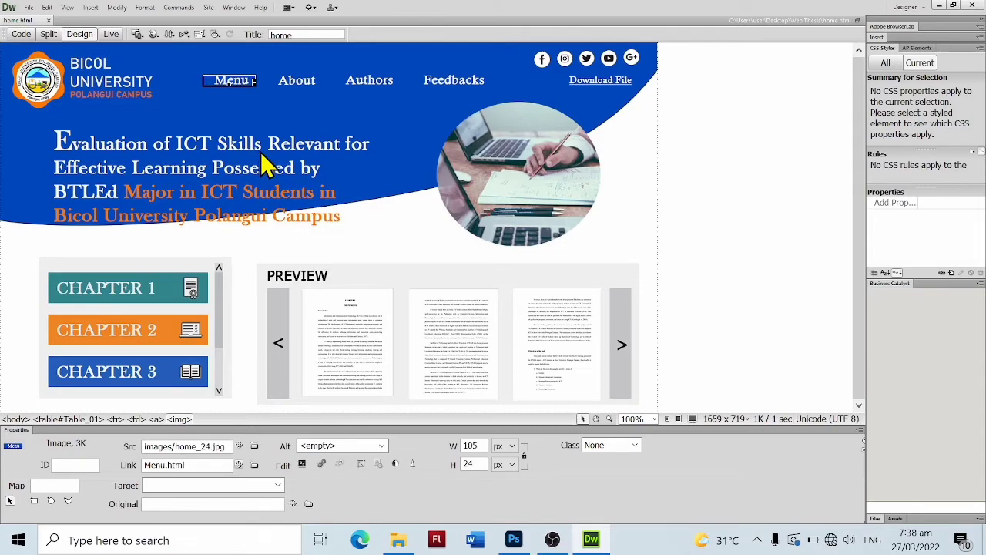
key(ctrl+o)
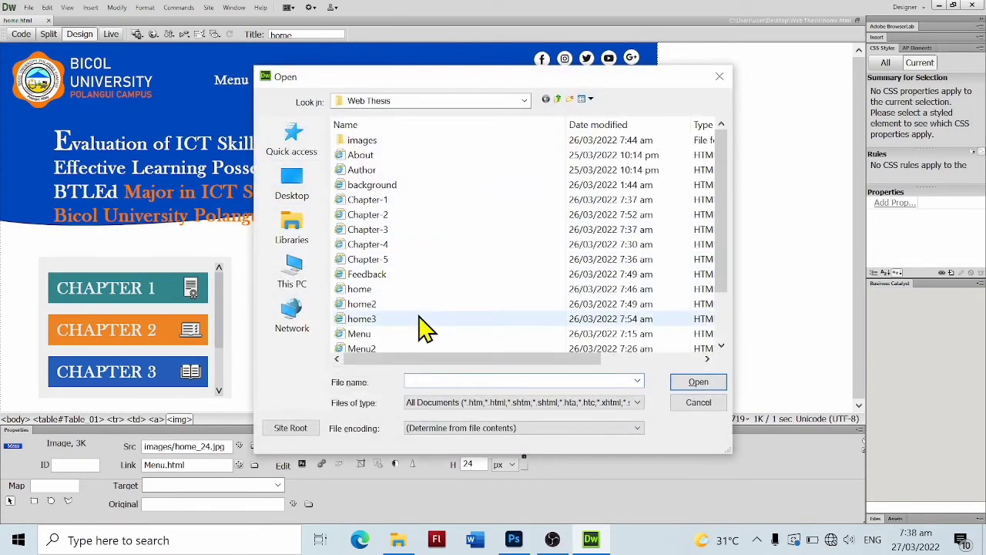
double_click(415, 332)
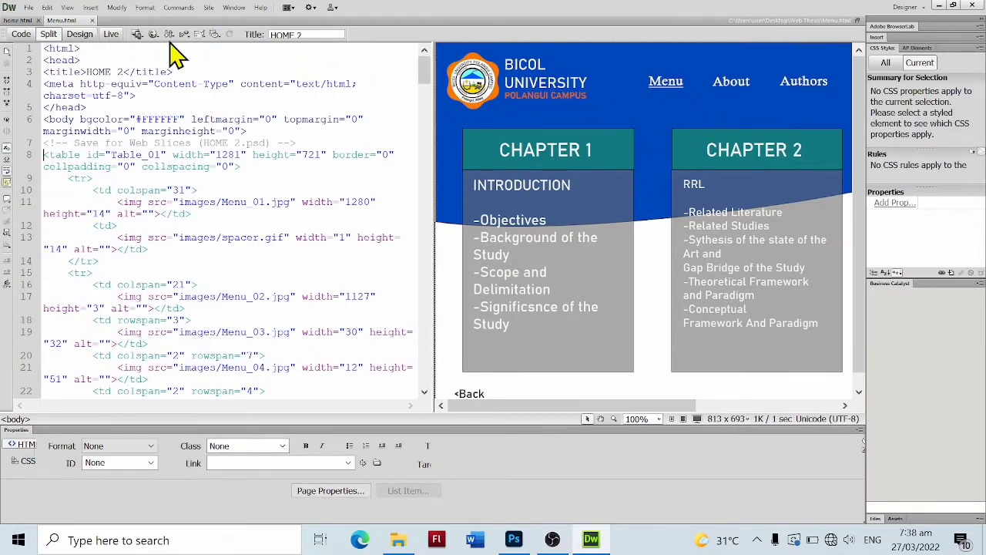
Step: Show Menu.html in Design view, checking the home.html tab before returning
click(81, 34)
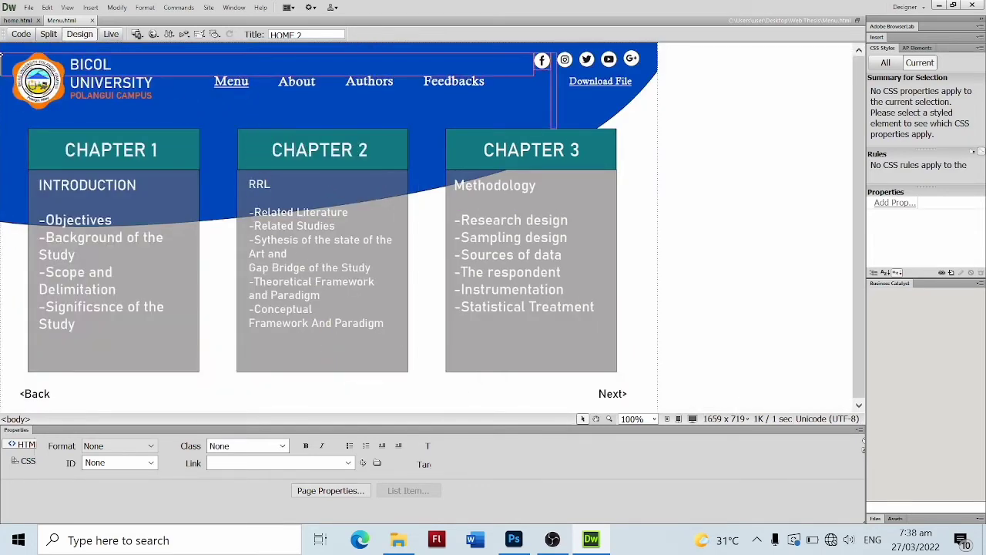
click(20, 21)
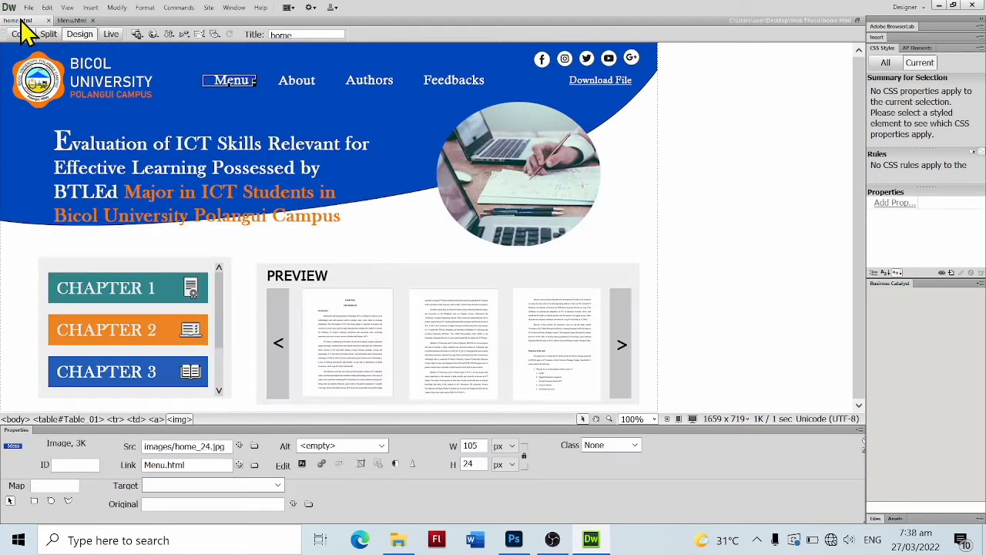
click(77, 24)
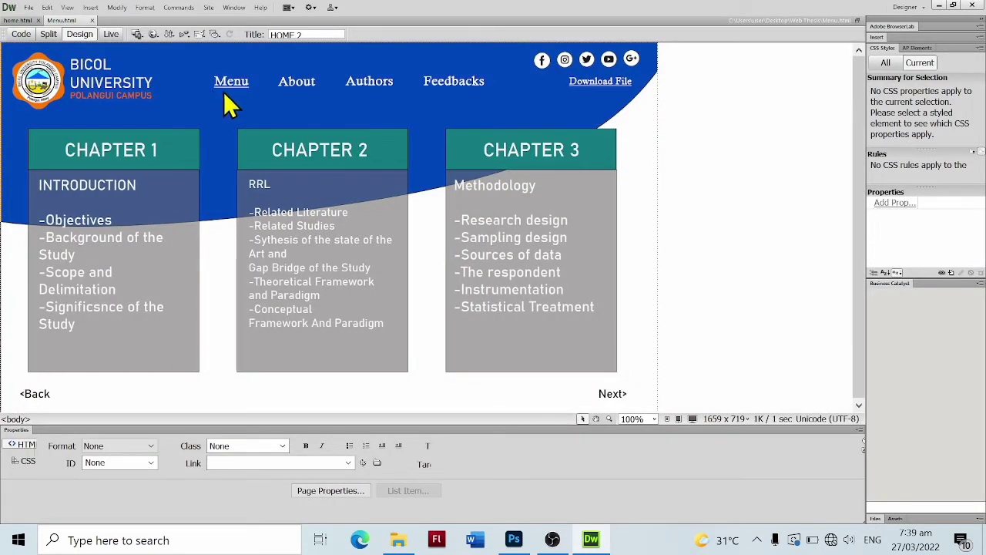
Step: Link the Menu page's Menu image back to home.html
click(234, 85)
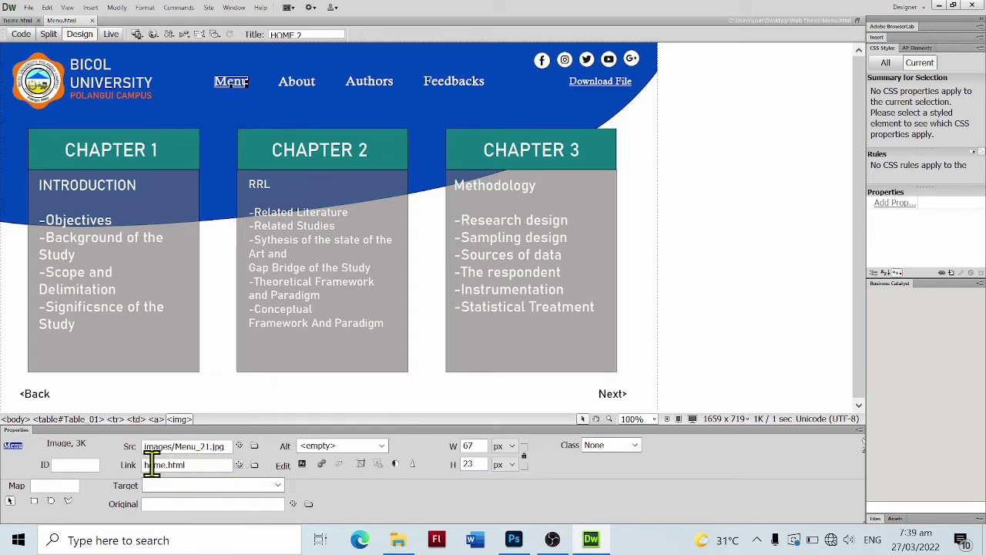
click(255, 465)
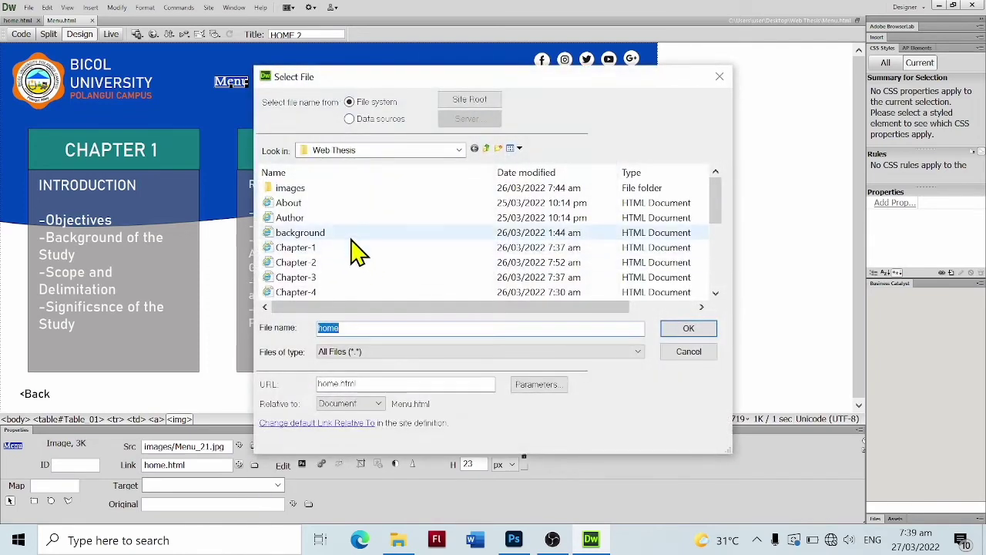
scroll(319, 270, down, 2)
scroll(320, 270, down, 1)
scroll(317, 260, up, 1)
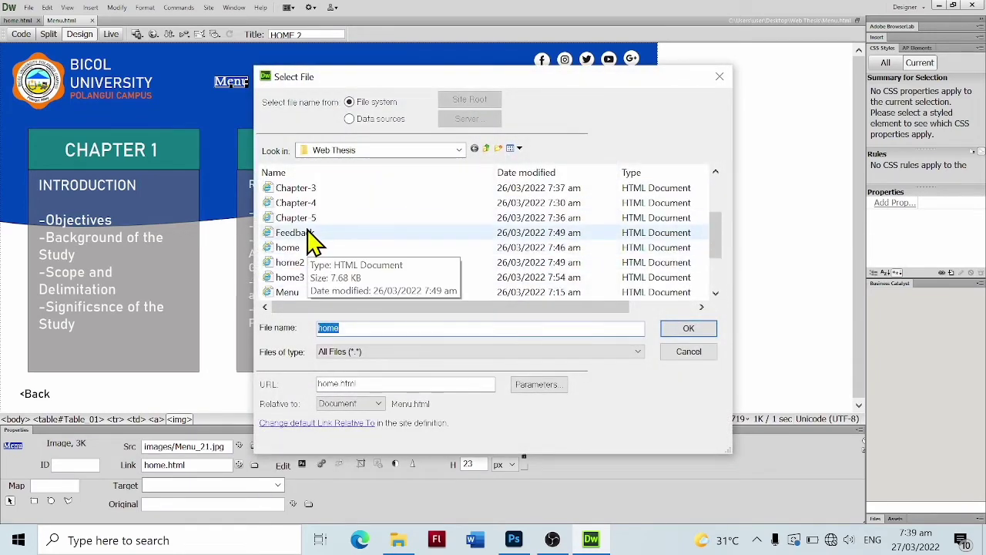
click(314, 250)
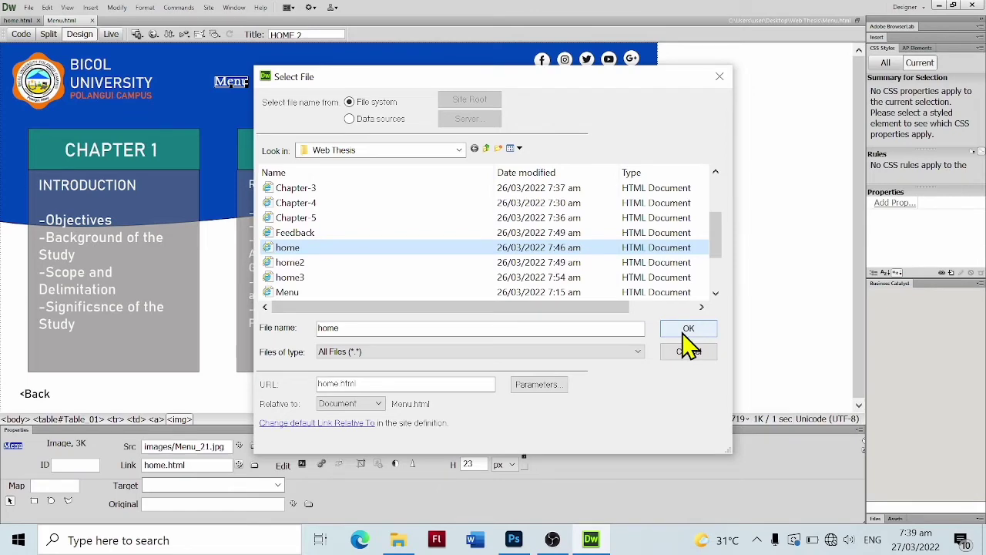
click(686, 329)
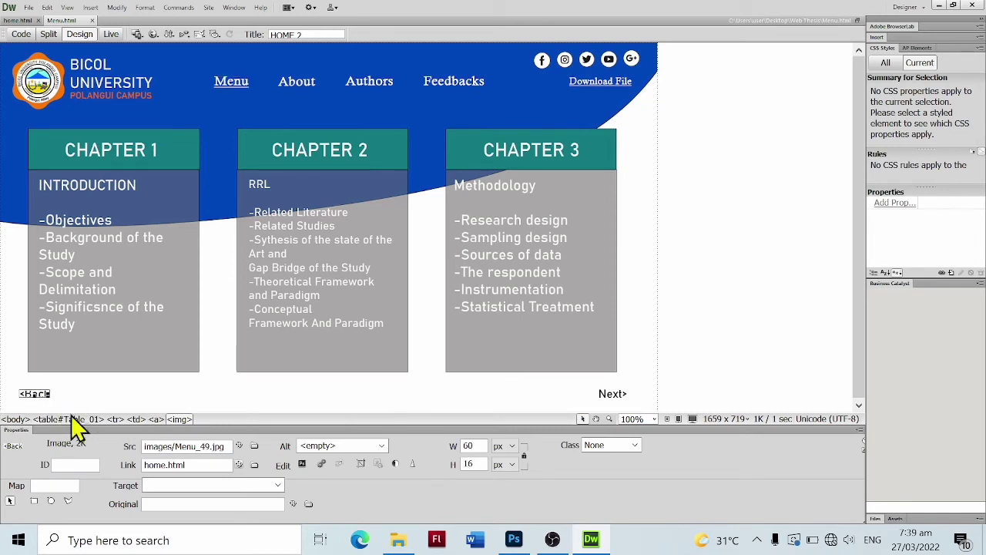
Step: Link the Back image to home.html
click(255, 465)
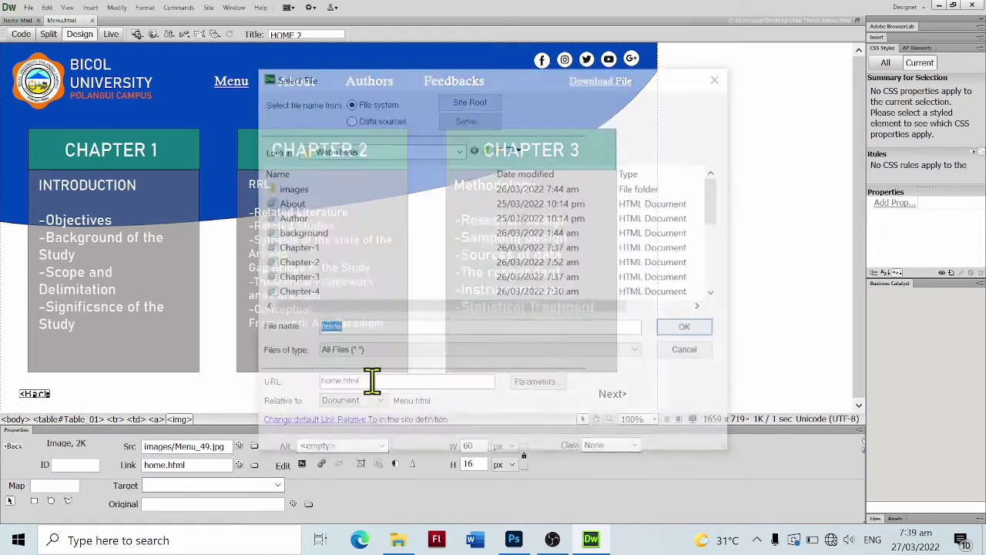
scroll(385, 255, down, 1)
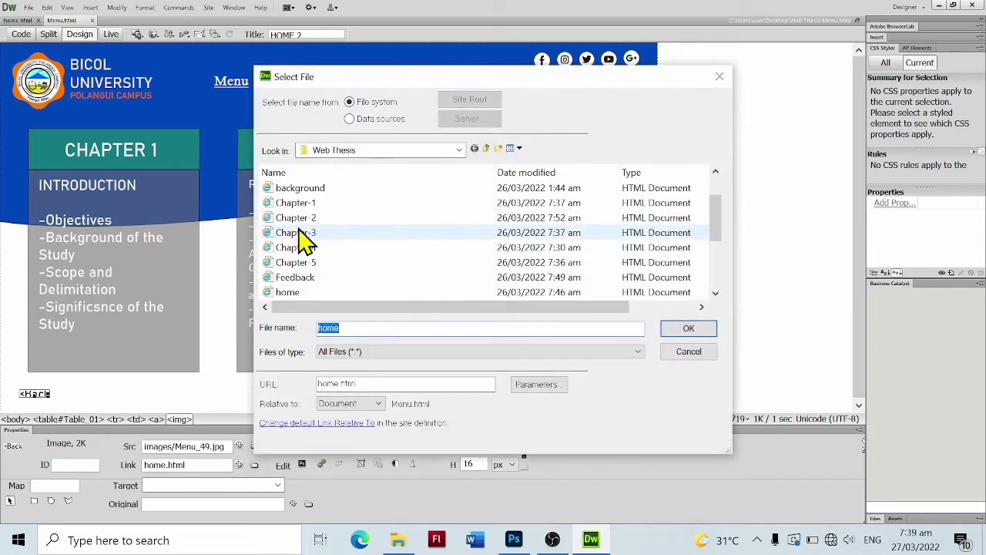
click(302, 293)
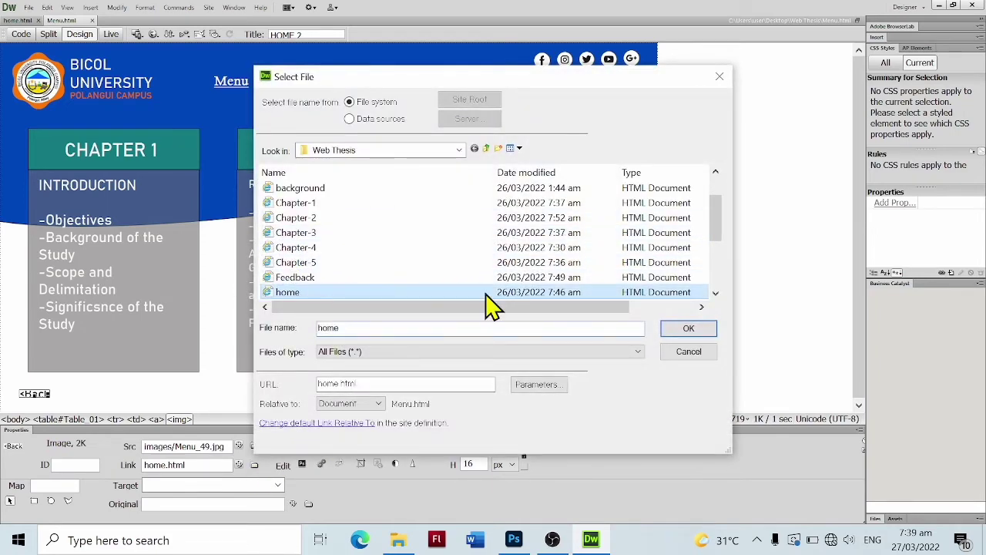
click(688, 329)
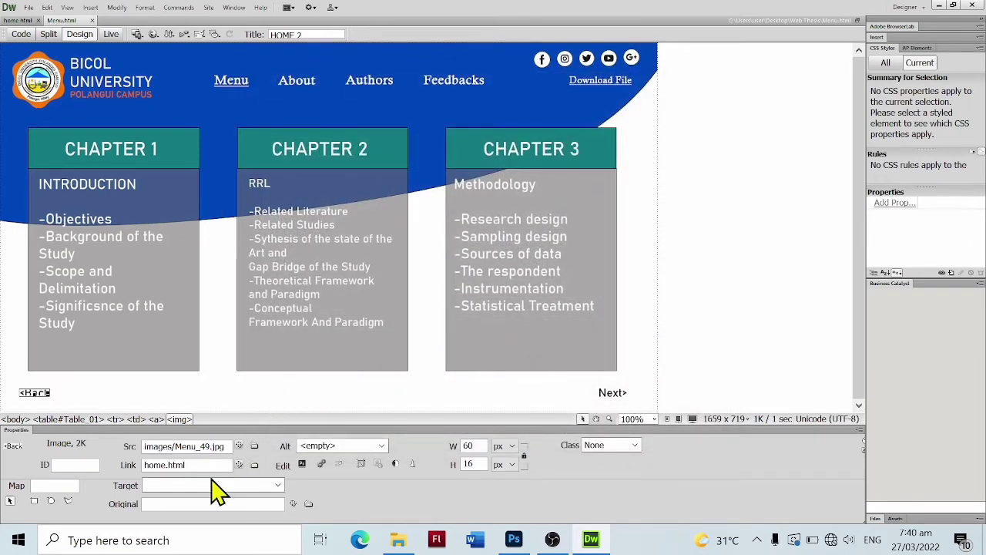
Step: Change the Next image's link target to About.html
click(611, 394)
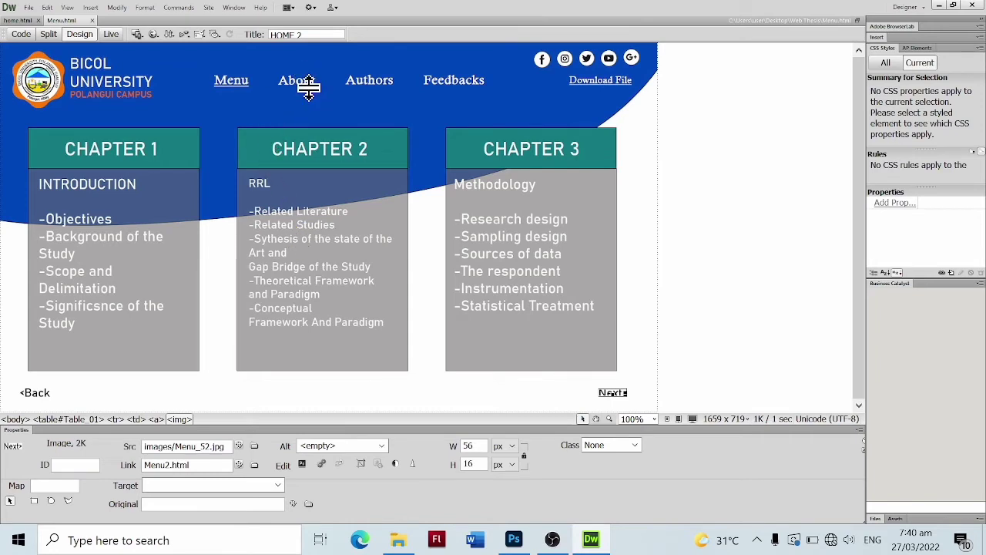
click(255, 466)
scroll(375, 231, down, 1)
scroll(356, 245, down, 1)
scroll(350, 242, down, 1)
scroll(345, 235, up, 5)
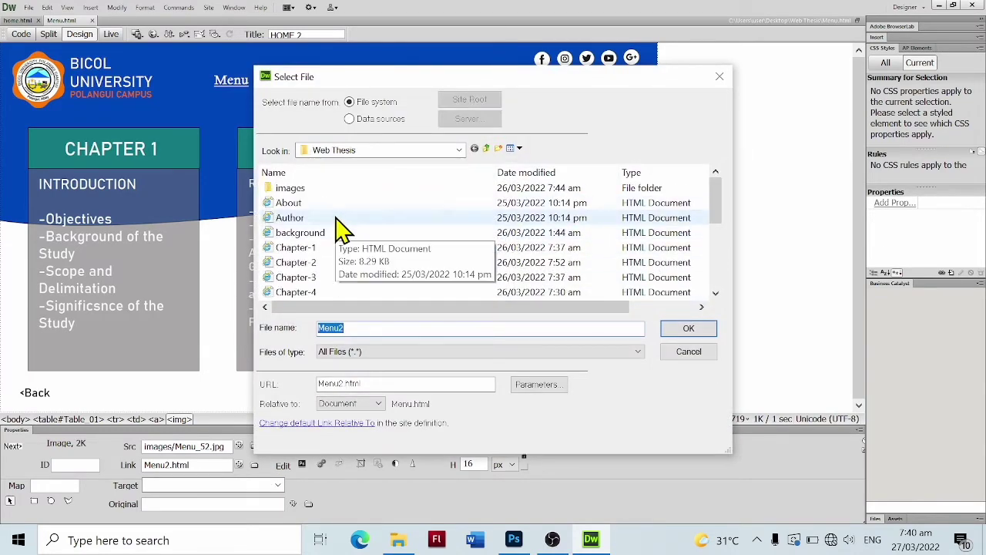
click(332, 206)
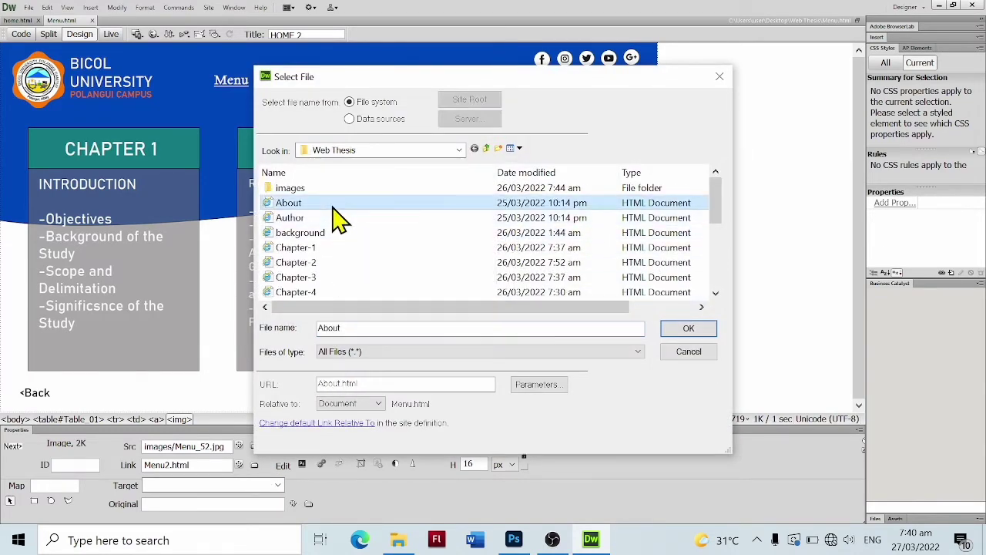
click(685, 329)
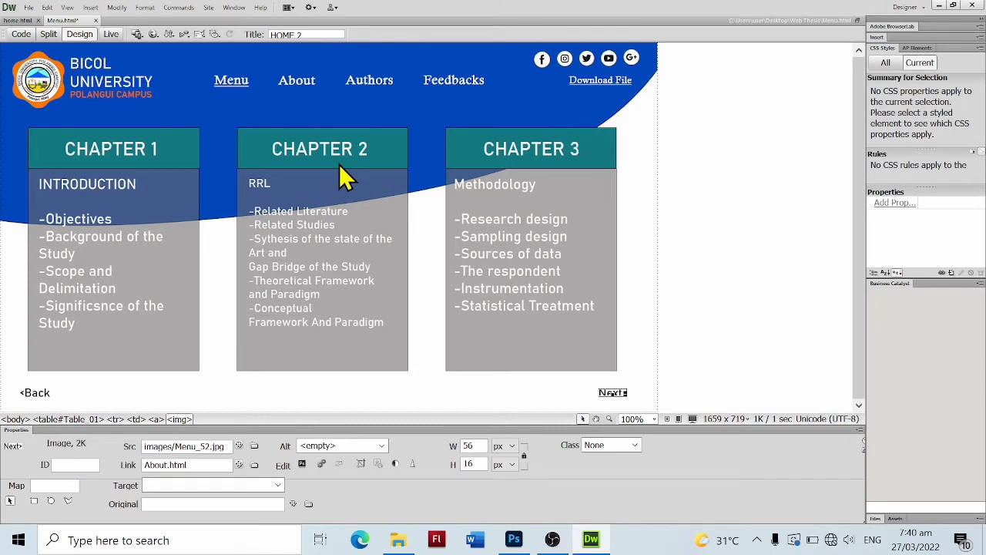
Step: Open About.html in Dreamweaver with Ctrl+O
key(ctrl+o)
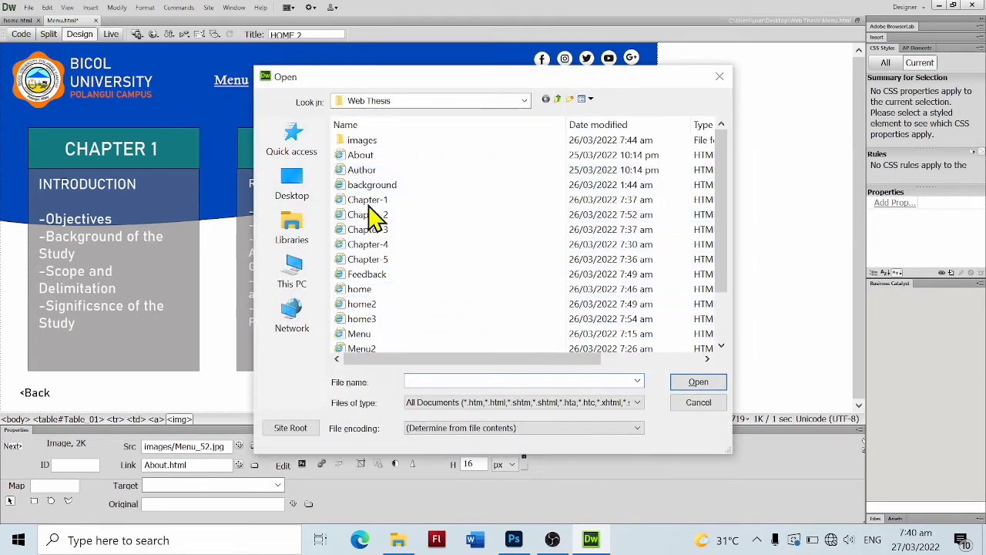
click(370, 156)
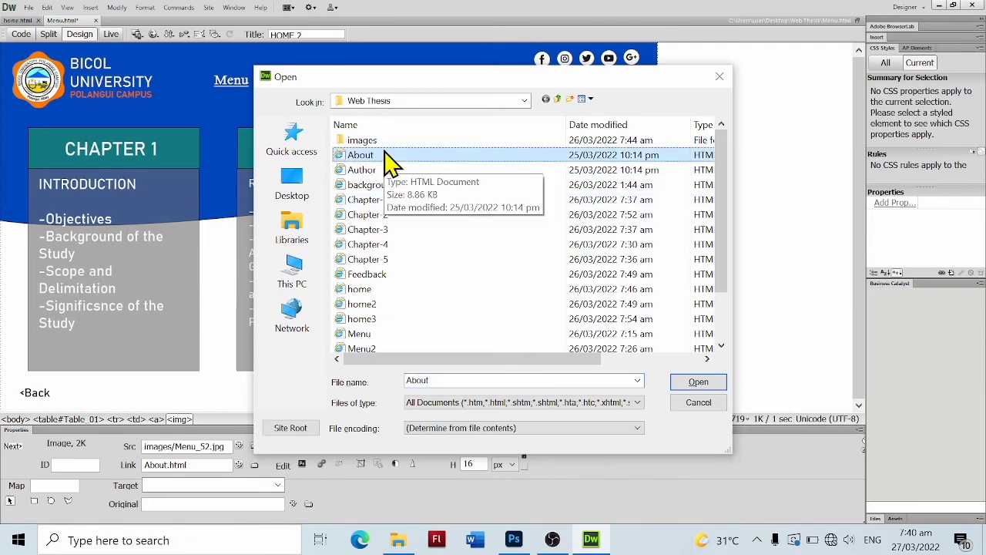
double_click(386, 156)
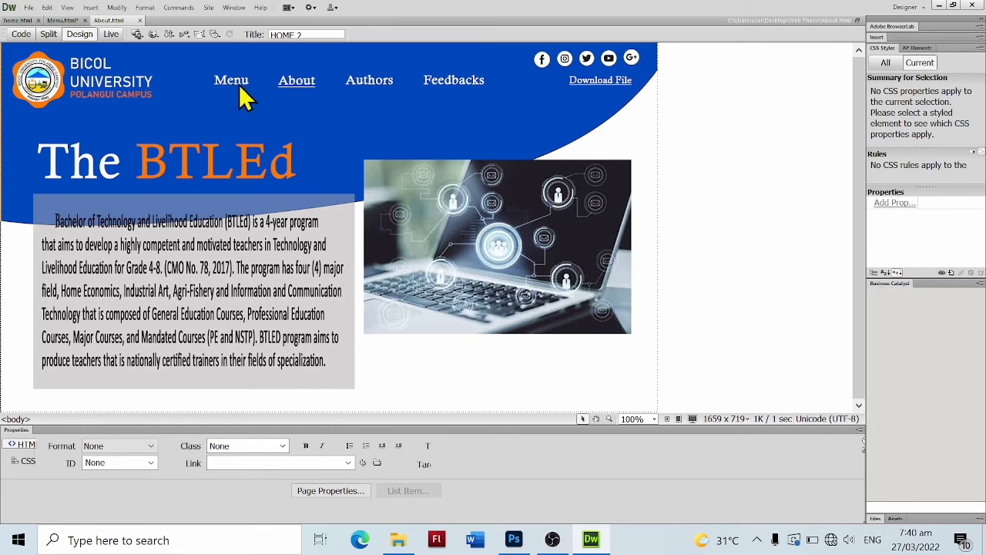
Step: Link the About navigation image to the home page
click(304, 78)
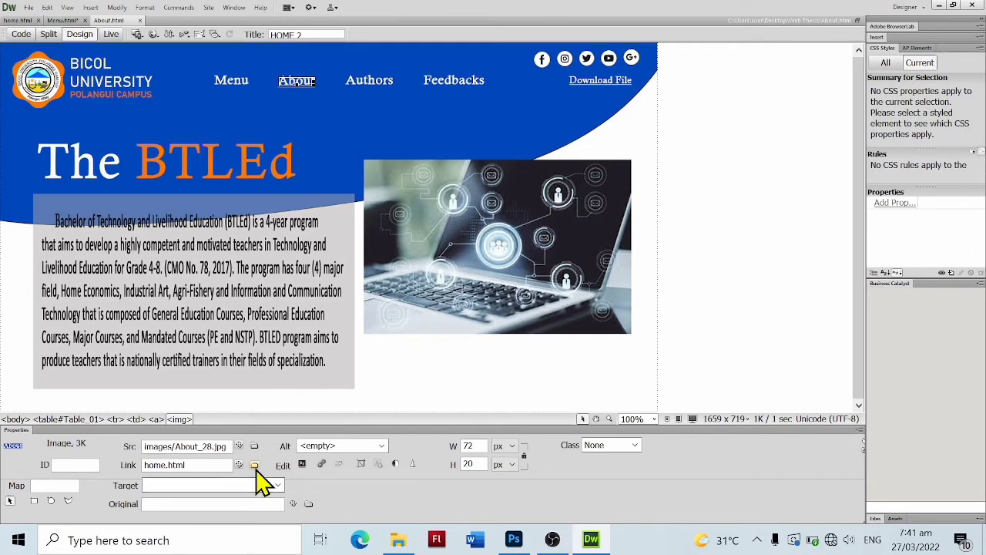
click(254, 466)
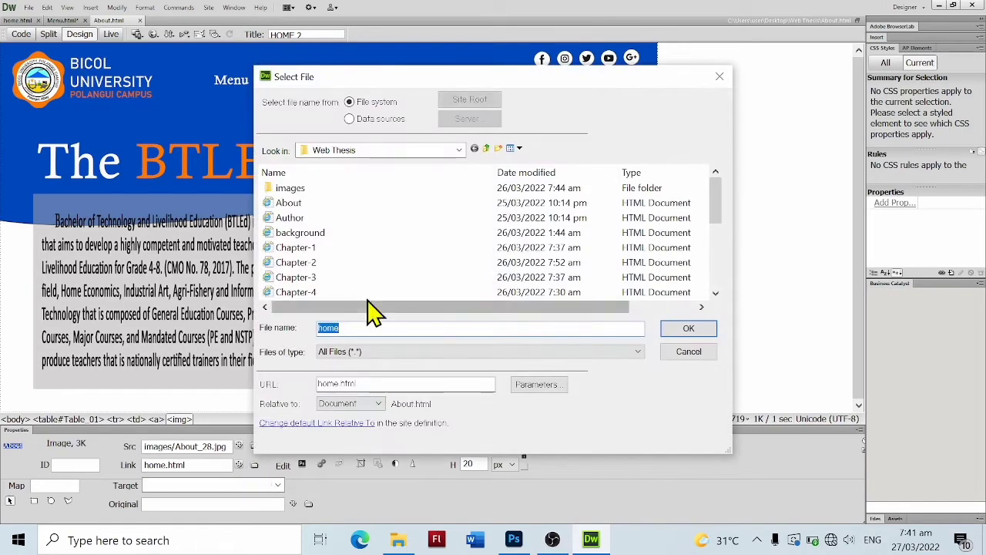
scroll(363, 289, down, 2)
scroll(324, 277, down, 1)
click(296, 203)
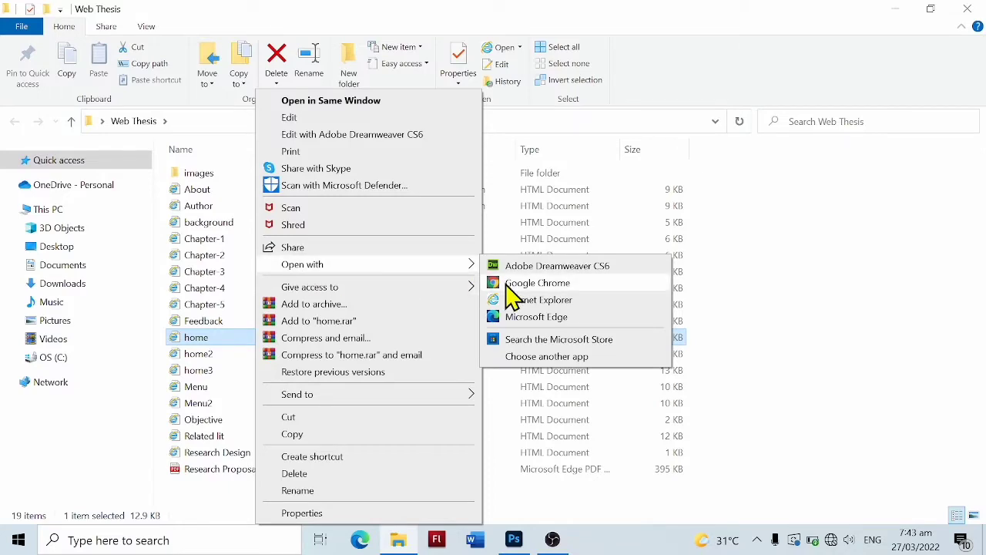
Step: Open home.html in Google Chrome and scroll through the homepage
click(512, 293)
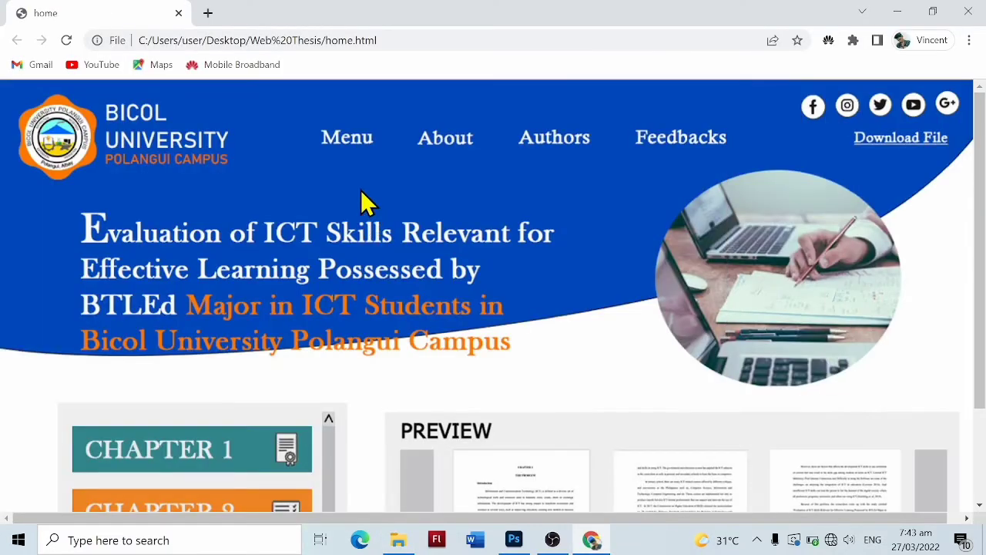
scroll(355, 206, down, 2)
scroll(343, 210, up, 2)
scroll(308, 200, down, 1)
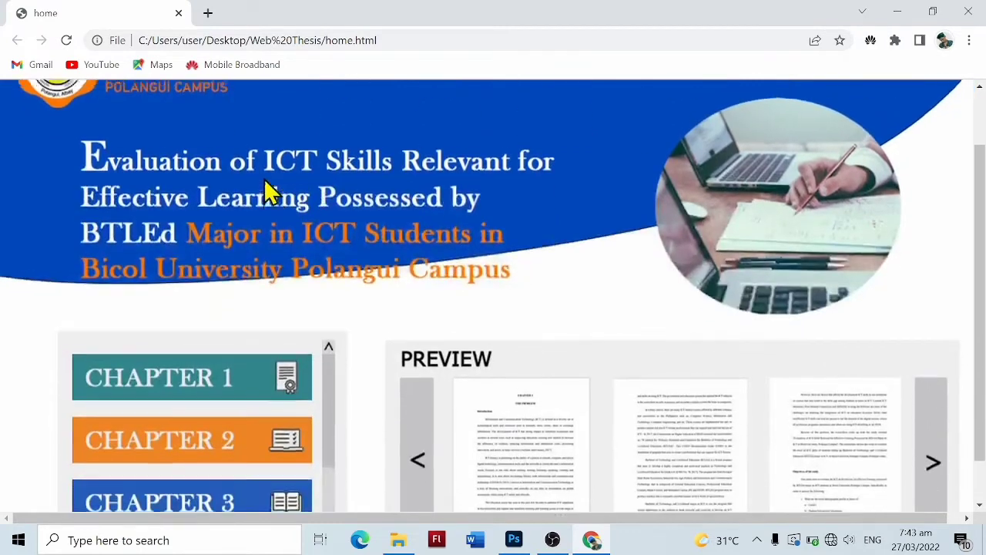
scroll(323, 181, up, 1)
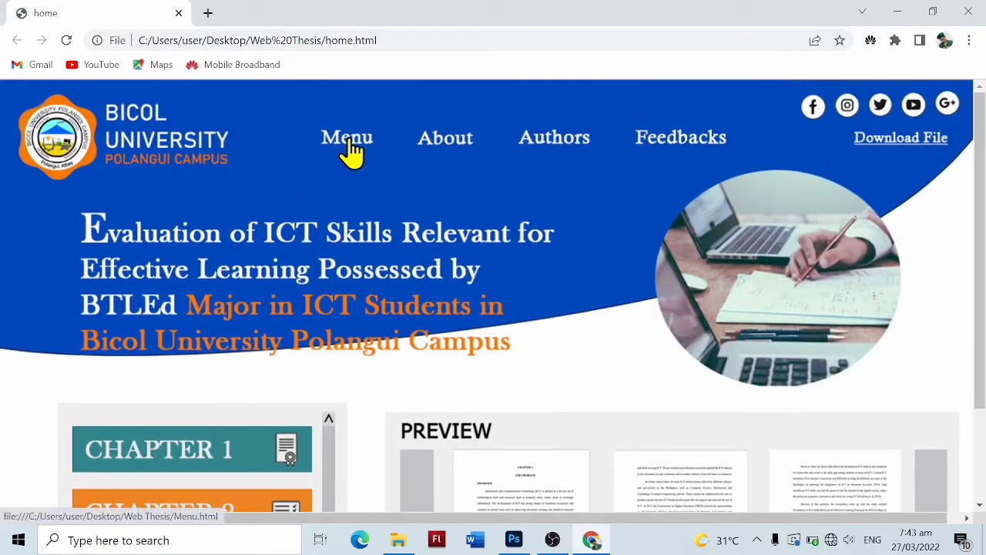
Step: Test the Menu link and the Back link returning to the home page
click(348, 139)
scroll(236, 227, down, 2)
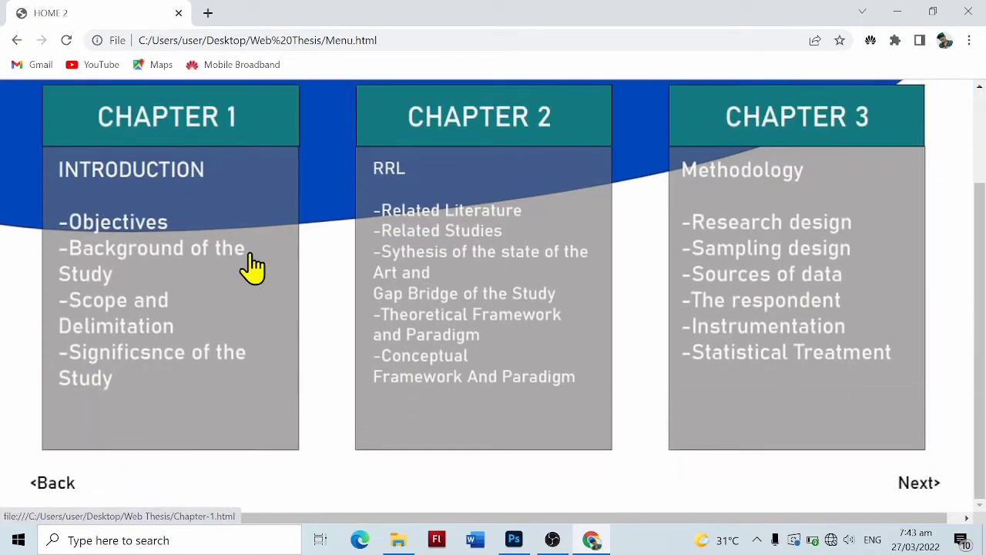
click(54, 486)
click(343, 154)
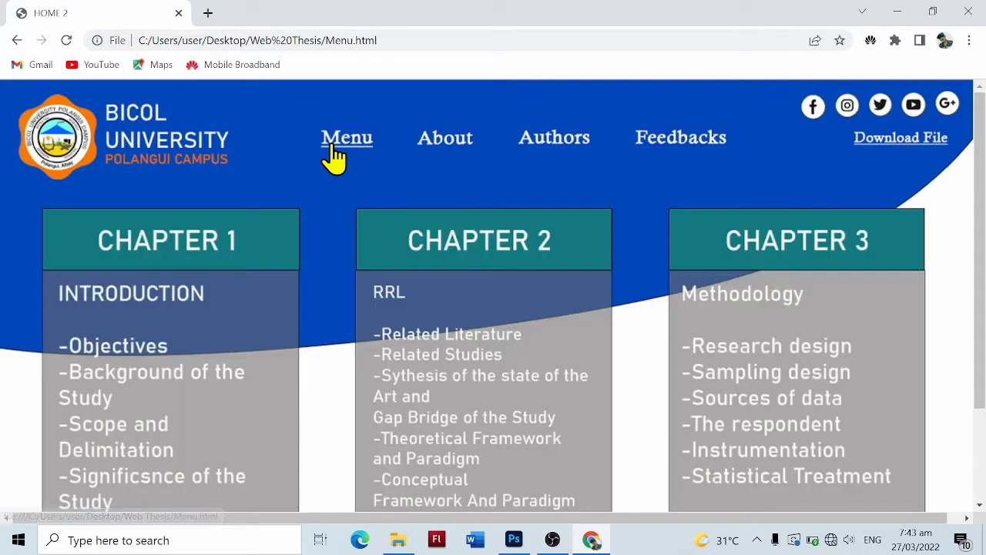
click(343, 154)
scroll(362, 185, down, 2)
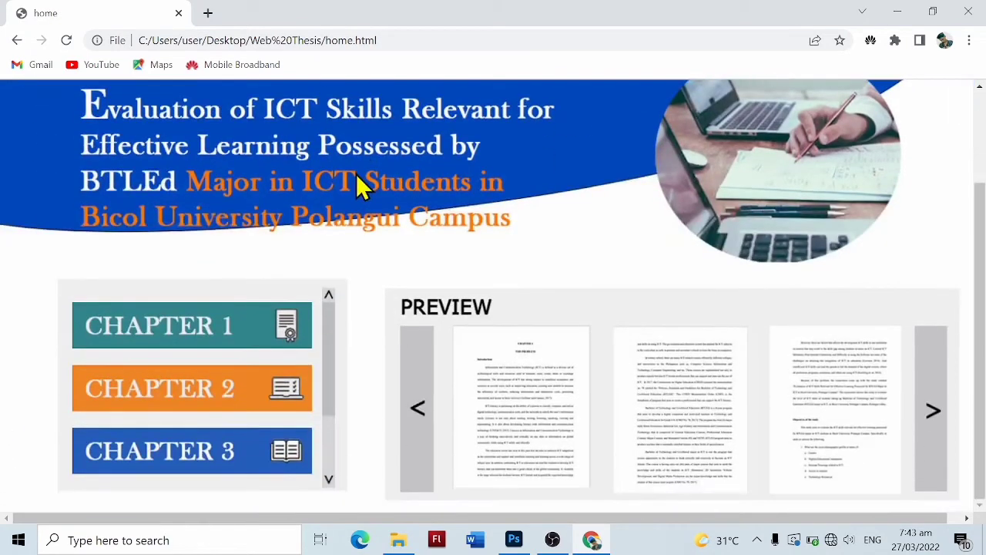
scroll(356, 173, up, 2)
scroll(356, 173, down, 1)
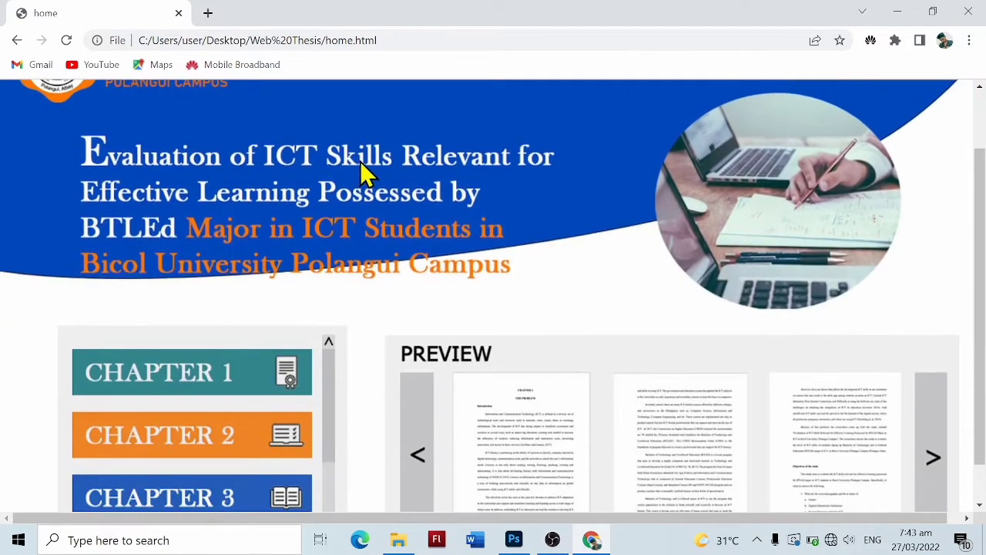
scroll(360, 162, down, 1)
scroll(360, 162, up, 2)
scroll(360, 162, down, 2)
scroll(360, 161, up, 2)
Step: Follow the About, Authors and Feedbacks navigation links to check each page
click(438, 143)
scroll(540, 154, down, 2)
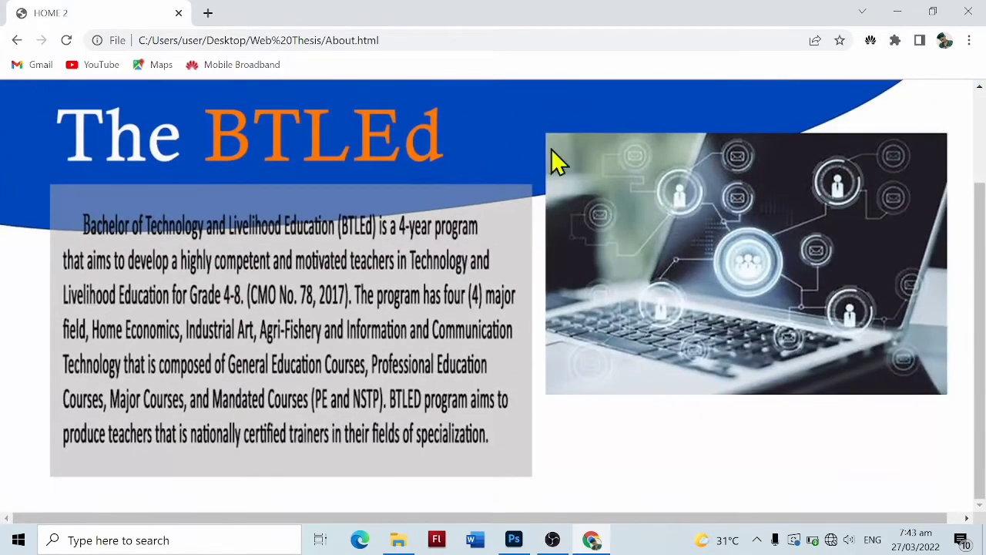
scroll(568, 293, up, 2)
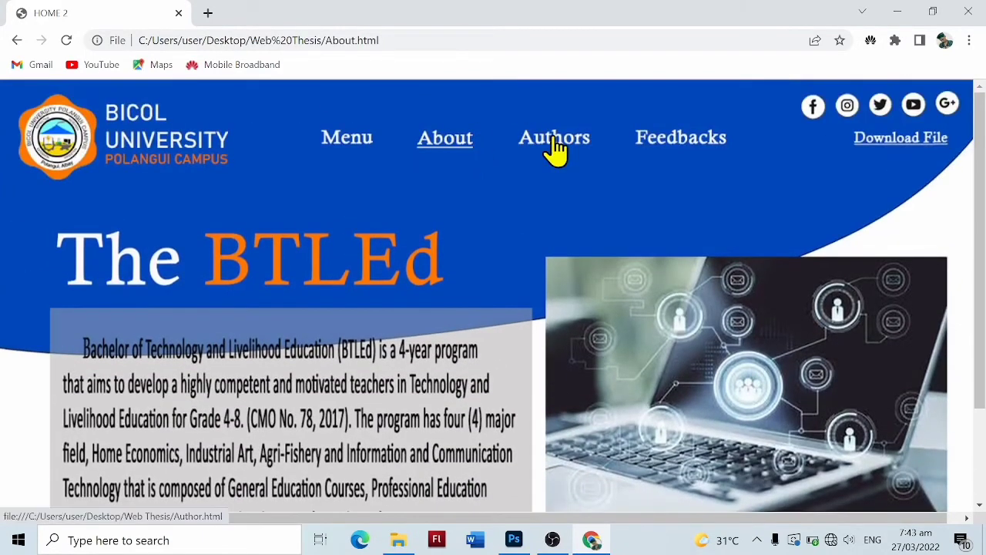
click(555, 147)
scroll(565, 157, down, 2)
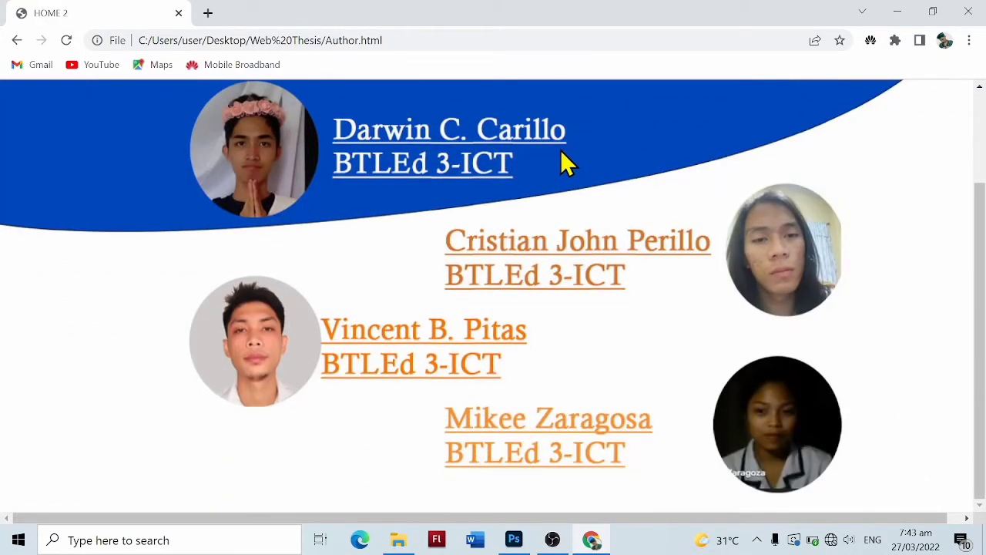
scroll(565, 161, up, 2)
scroll(678, 158, down, 2)
scroll(694, 135, up, 2)
click(686, 146)
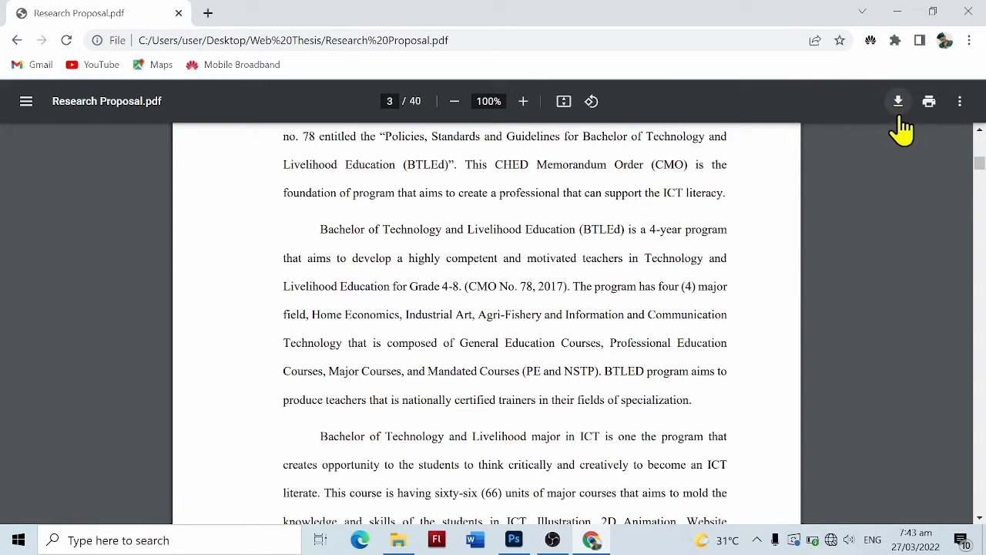
Step: Close Chrome, open home.html in Internet Explorer, test the CHAPTER 1 link, then close it
click(178, 13)
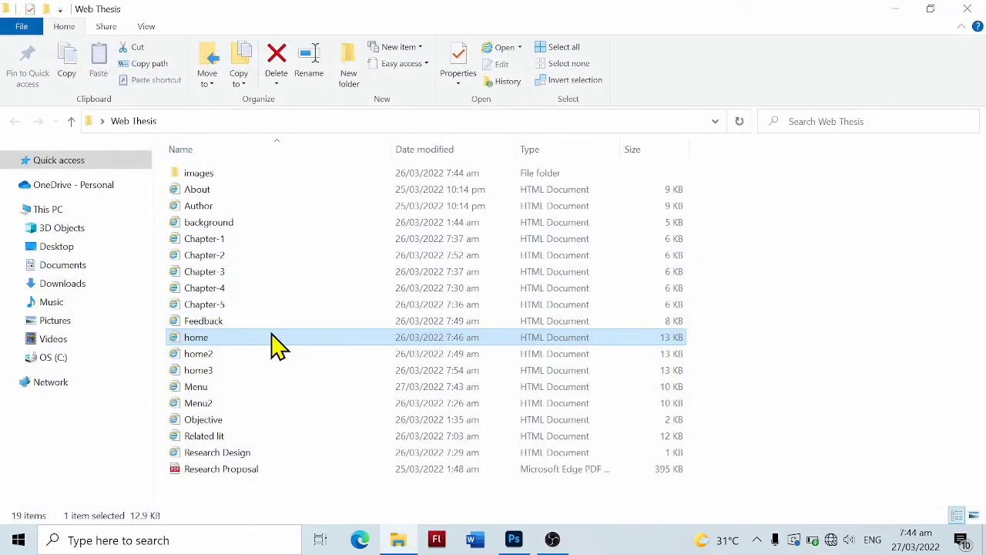
right_click(276, 345)
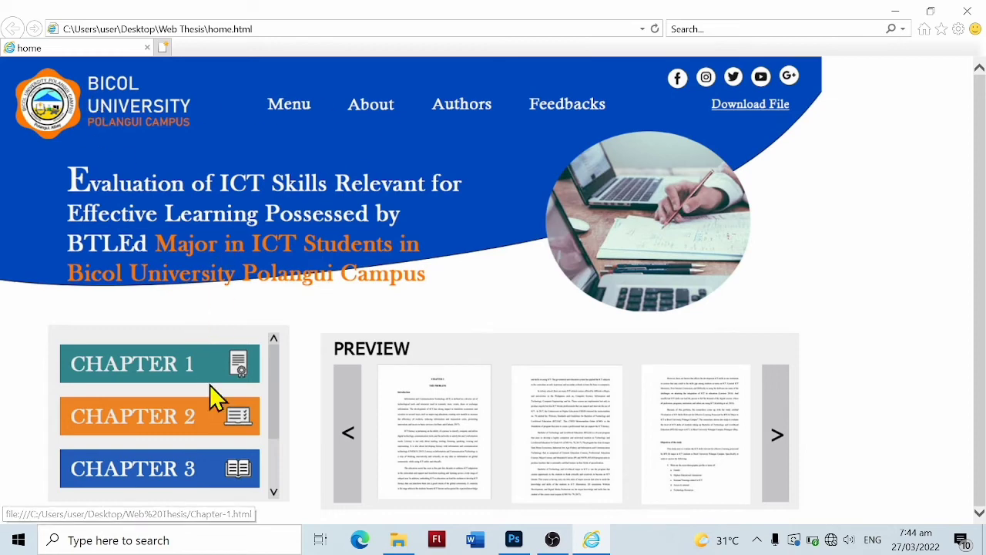
click(168, 375)
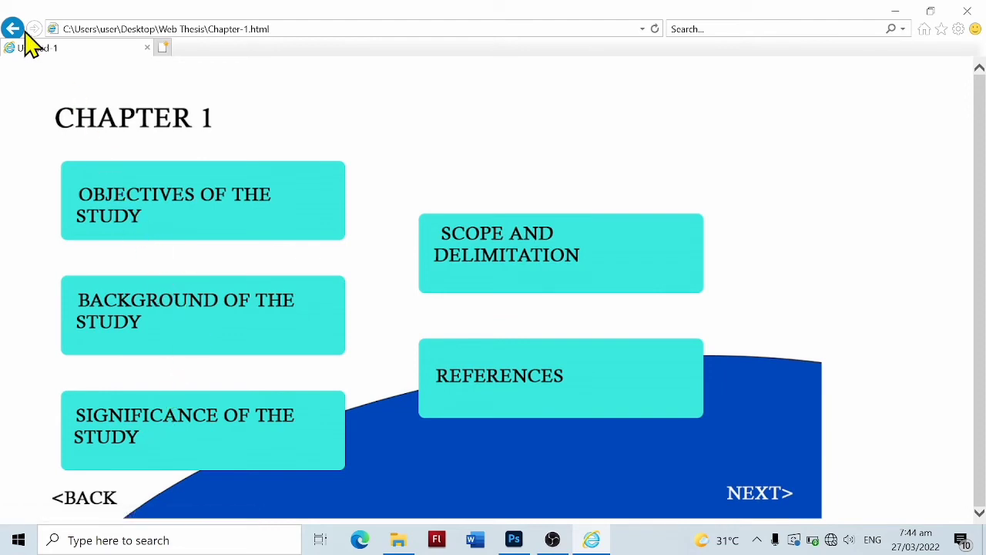
click(967, 11)
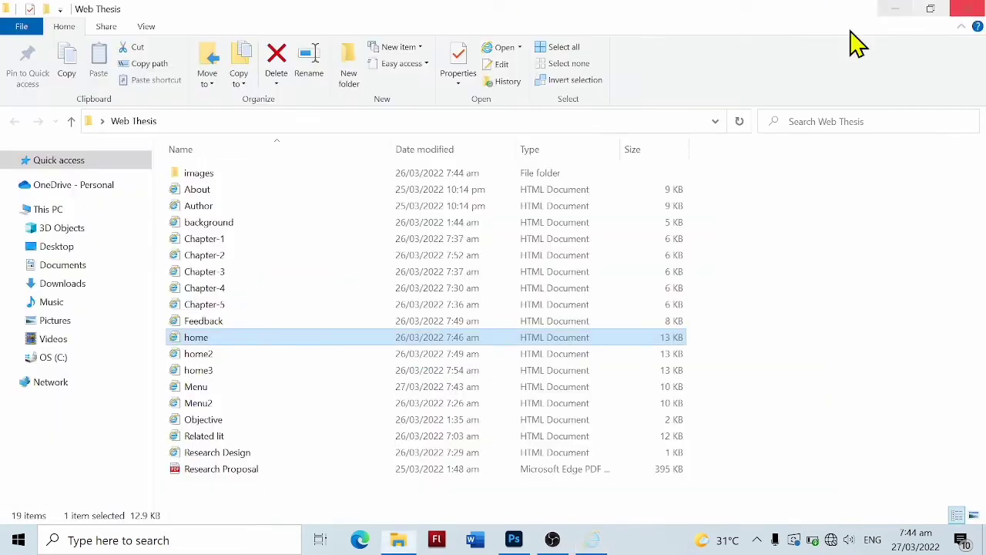
Step: Open home.html in Google Chrome and scroll down the page
right_click(221, 340)
mouse_move(266, 264)
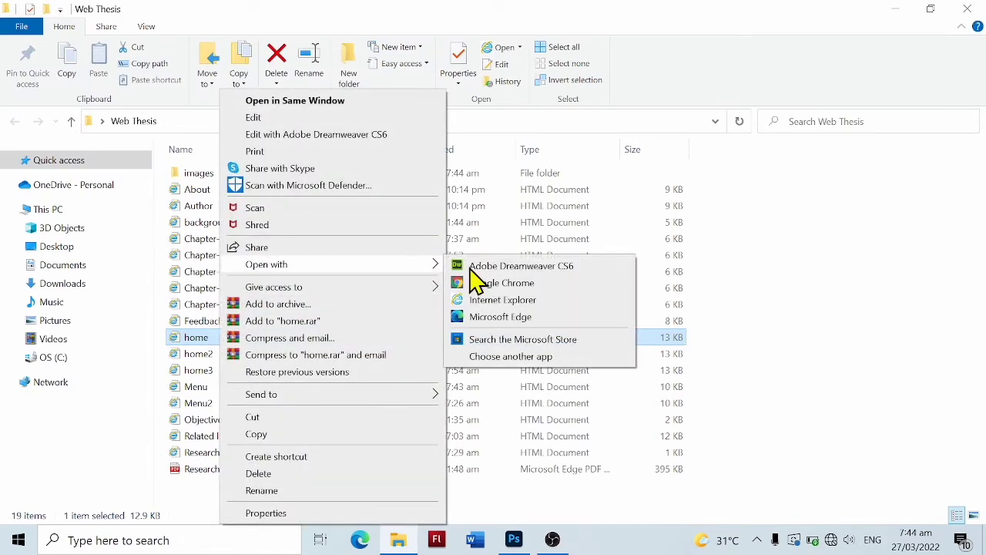
click(579, 283)
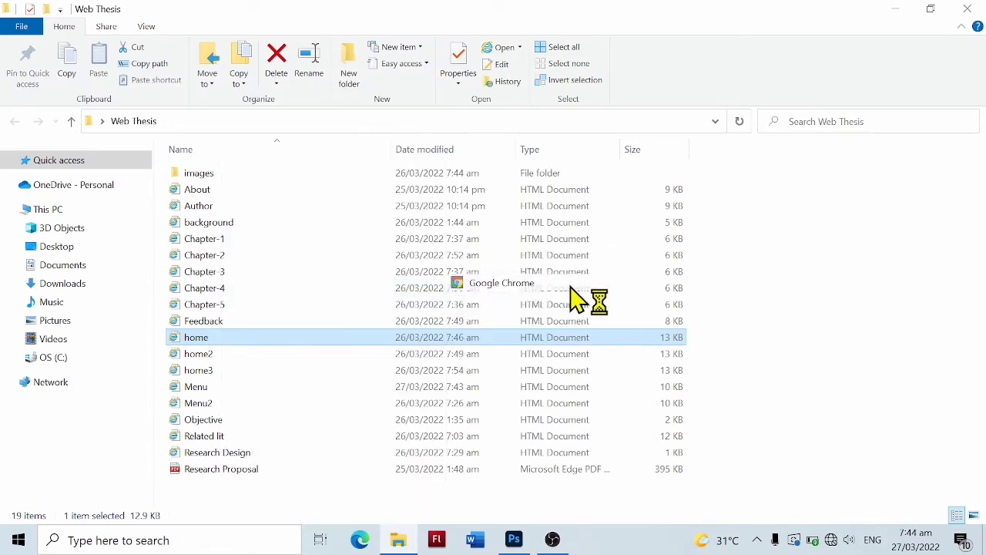
scroll(308, 308, down, 2)
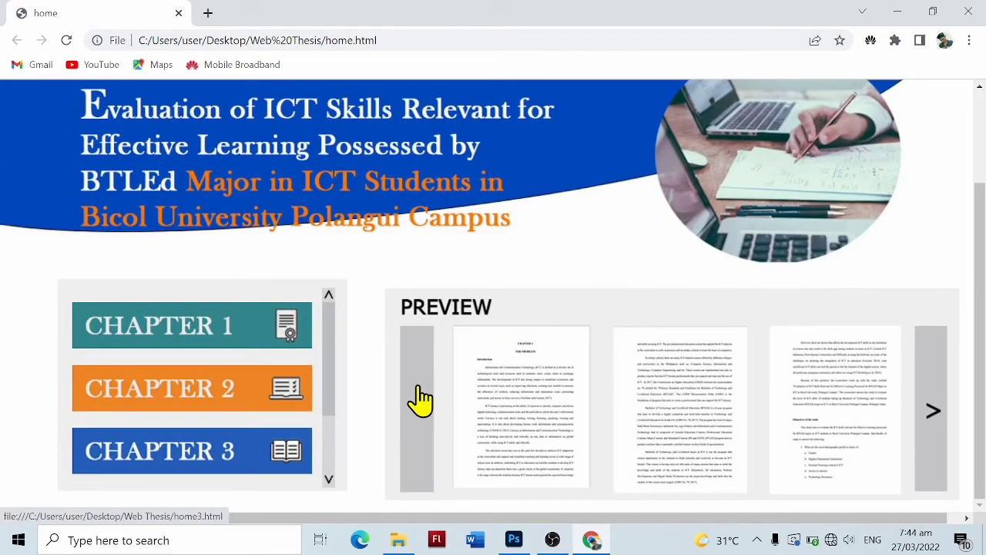
scroll(419, 401, down, 2)
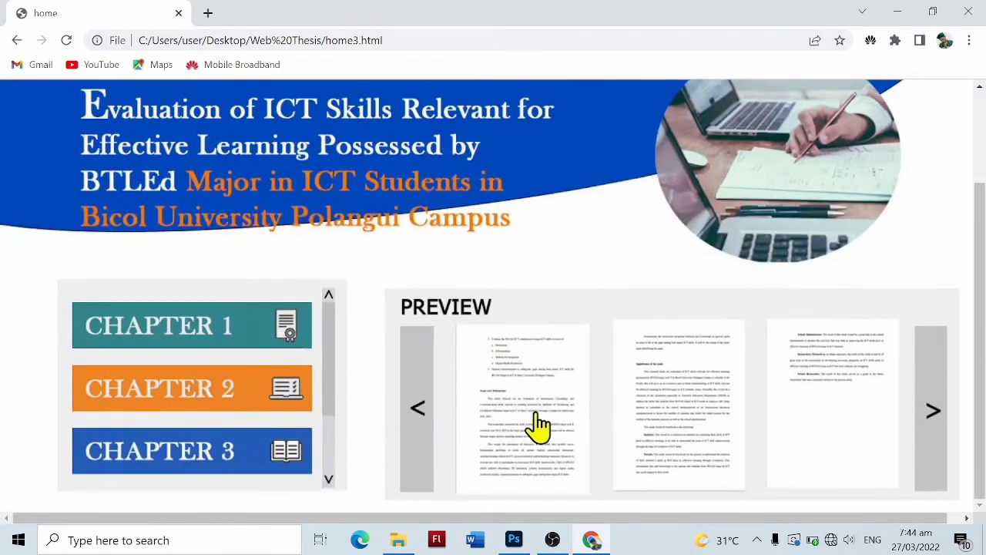
Step: Page through the preview, open the full Research Proposal PDF, then close Chrome
click(934, 420)
scroll(675, 419, down, 2)
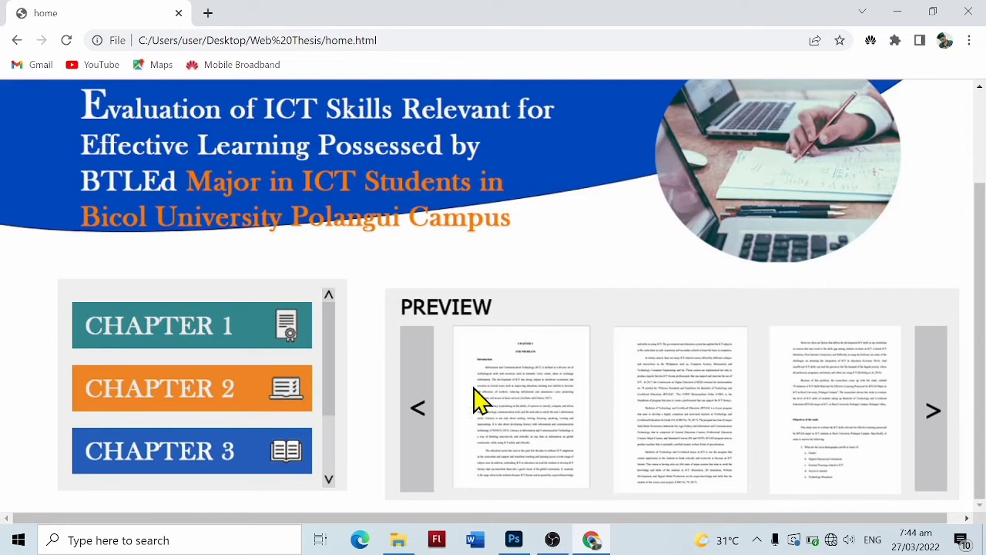
click(423, 410)
scroll(592, 400, down, 2)
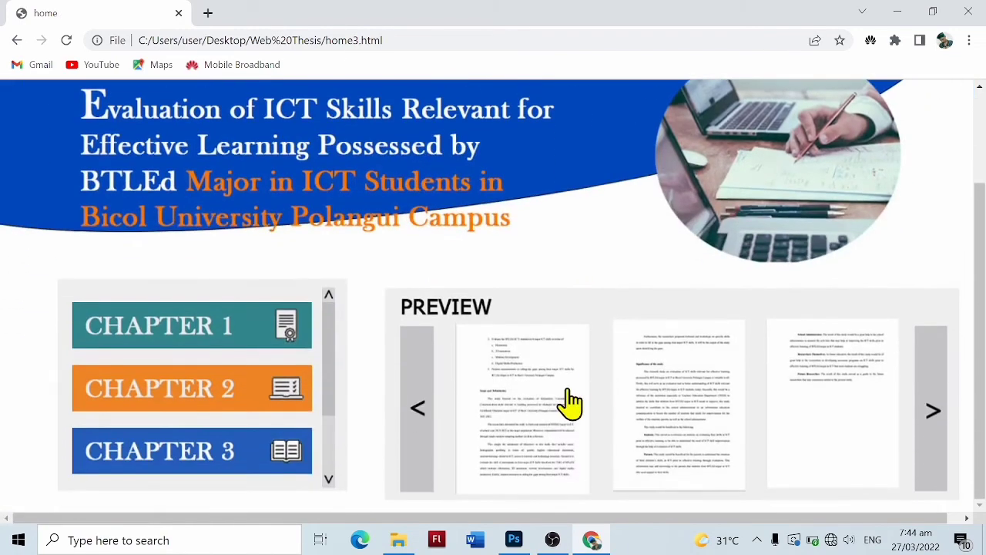
click(528, 401)
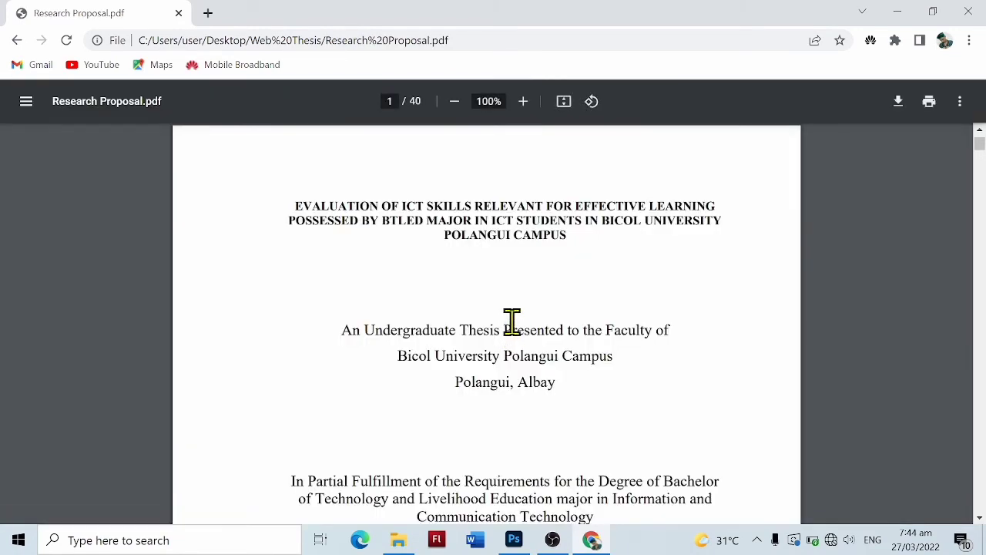
scroll(462, 308, down, 5)
scroll(544, 297, up, 3)
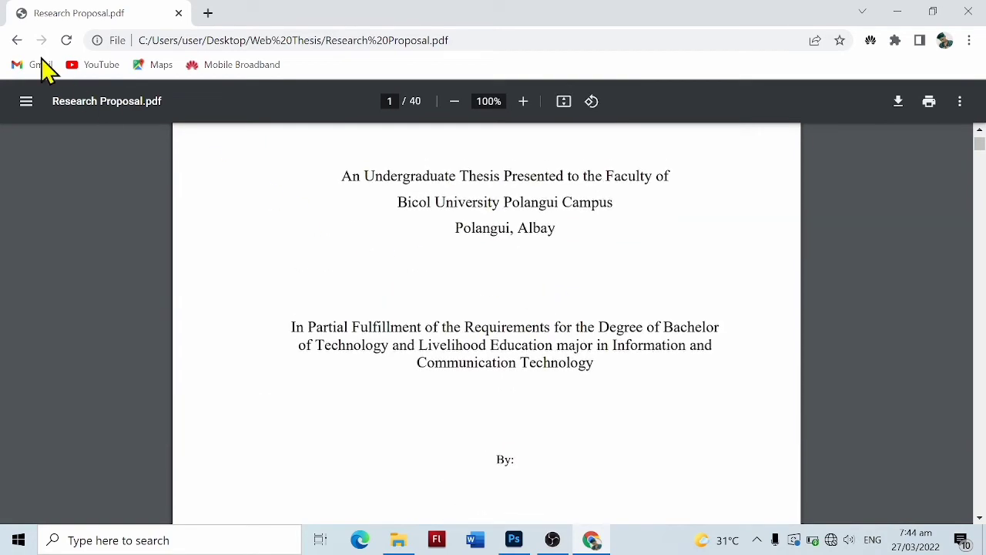
click(179, 13)
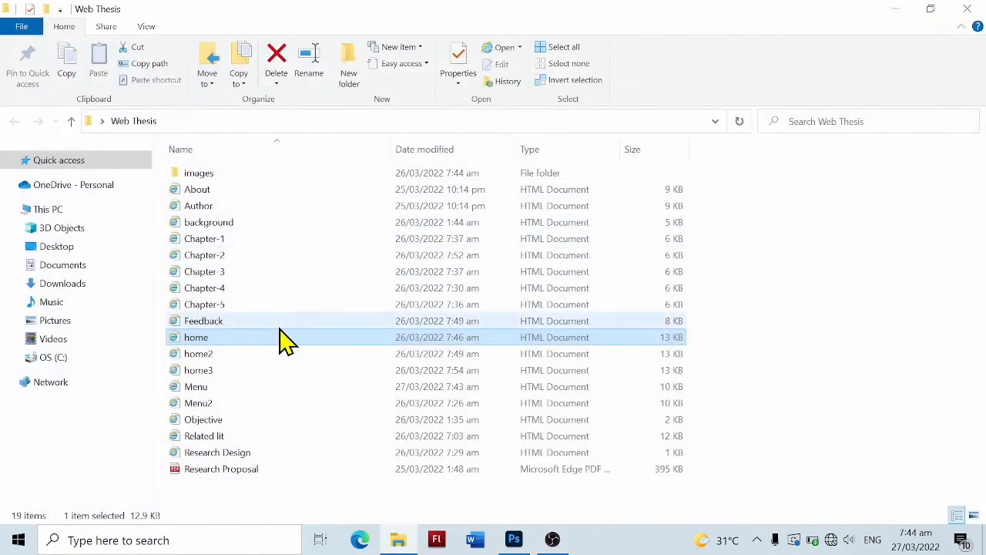
Step: Open home.html in Chrome, visit the Chapter 1 page, then return home
right_click(286, 341)
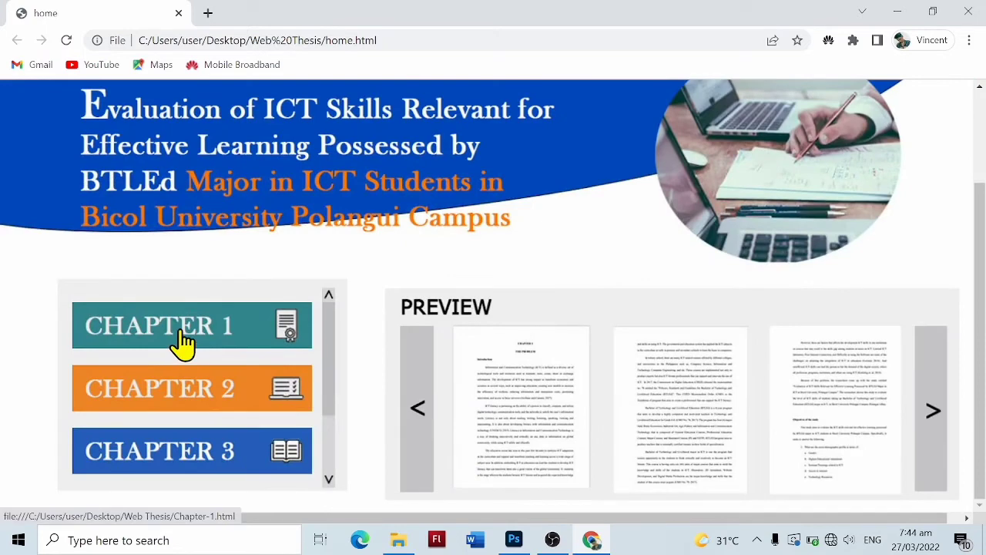
click(184, 339)
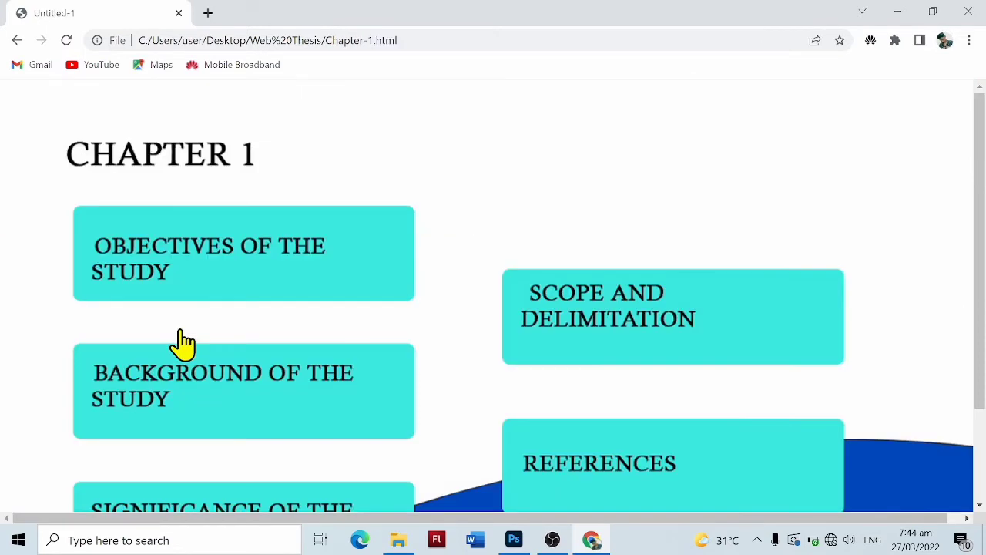
scroll(183, 339, down, 2)
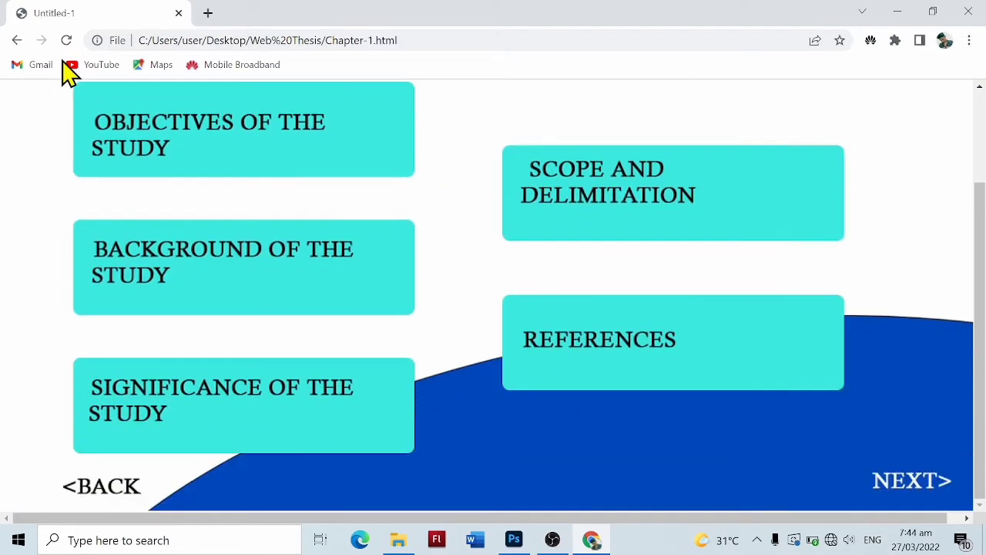
click(17, 42)
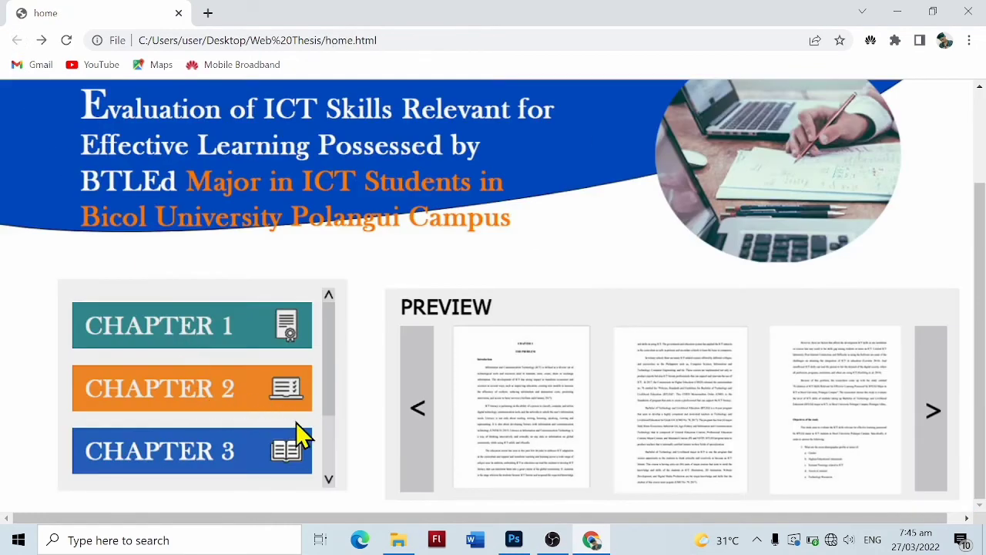
Step: Test the chapter list arrows switching between Chapters 1–3 and Chapters 4–5
click(331, 490)
scroll(308, 481, down, 2)
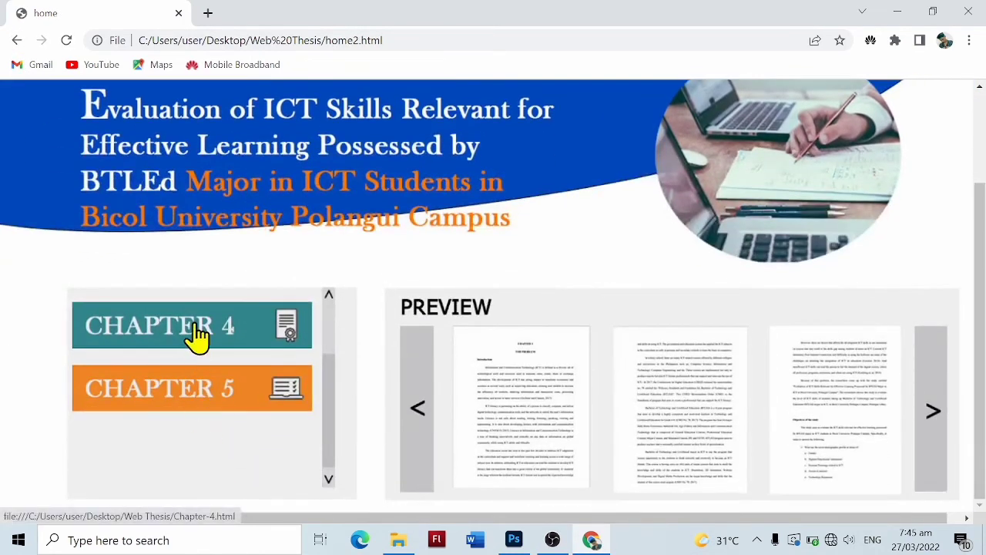
click(328, 297)
scroll(248, 416, down, 2)
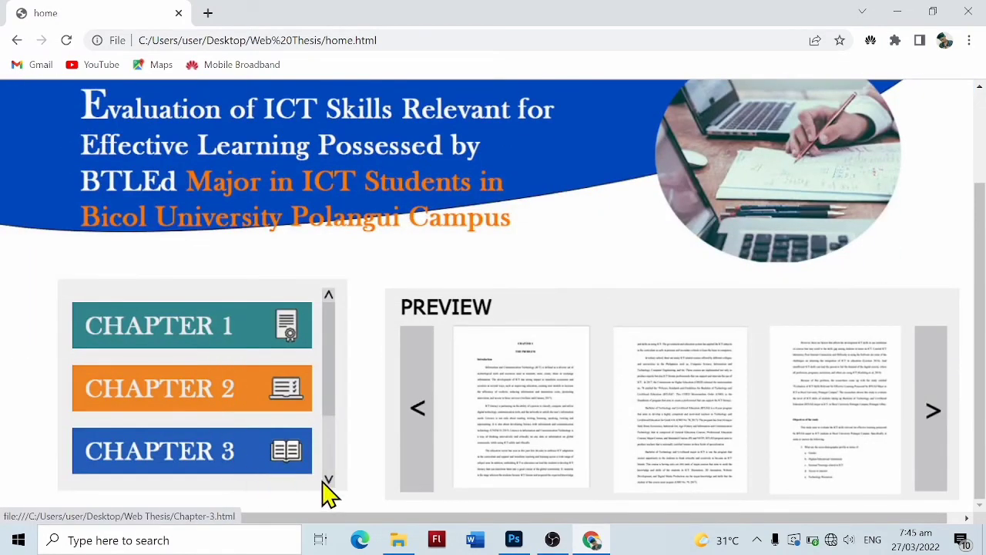
click(327, 485)
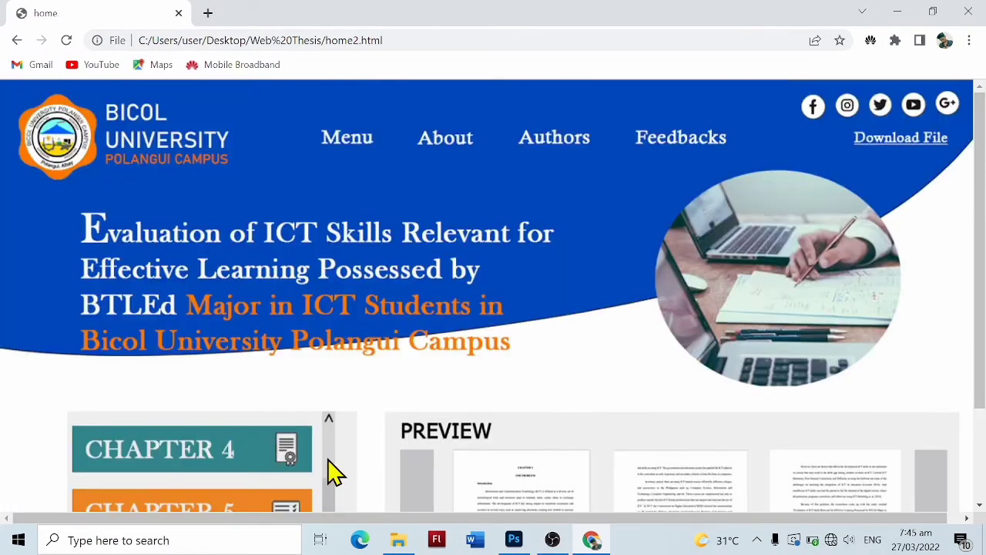
click(328, 419)
scroll(324, 432, down, 2)
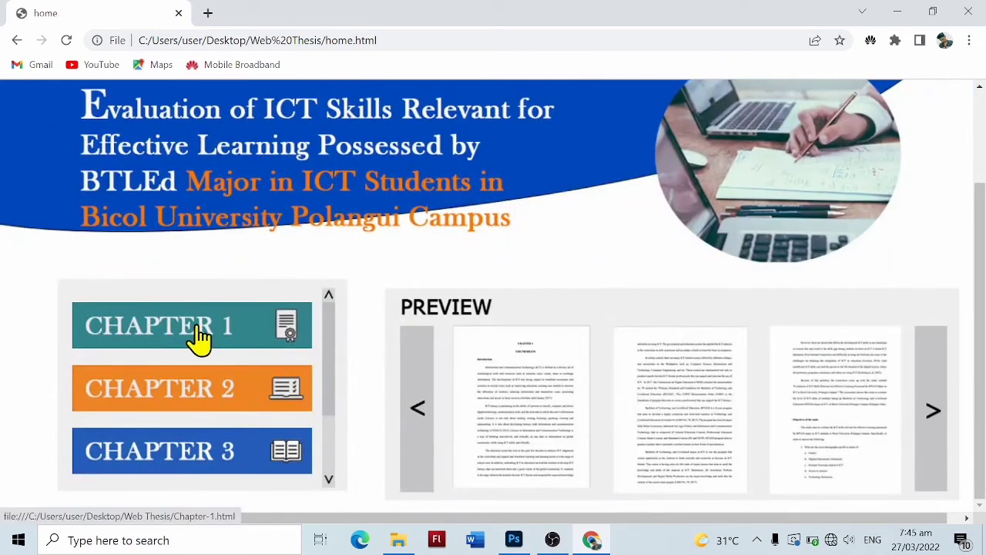
Step: Open Chapter 1 and check its Objectives of the Study link, then go back
click(198, 337)
scroll(202, 330, down, 1)
scroll(212, 155, down, 1)
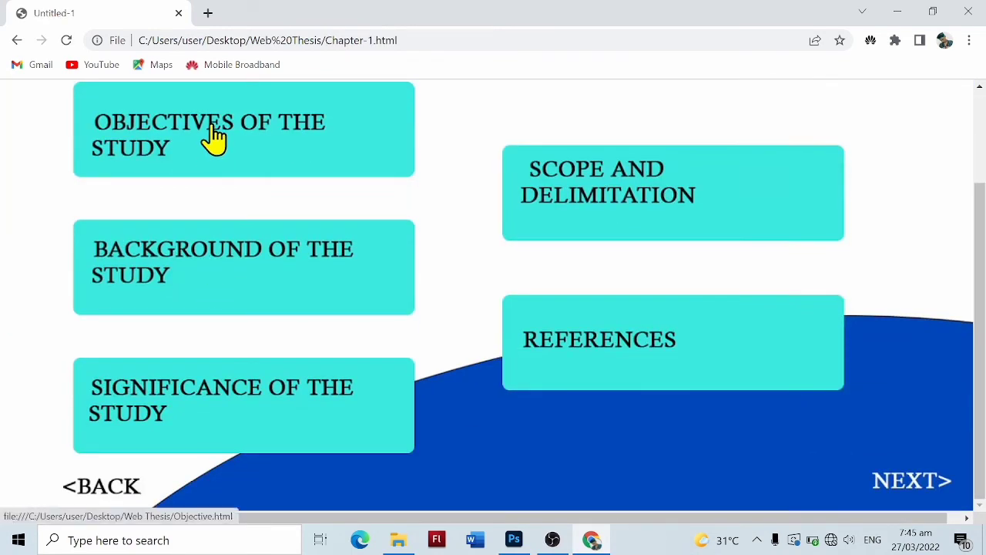
click(220, 150)
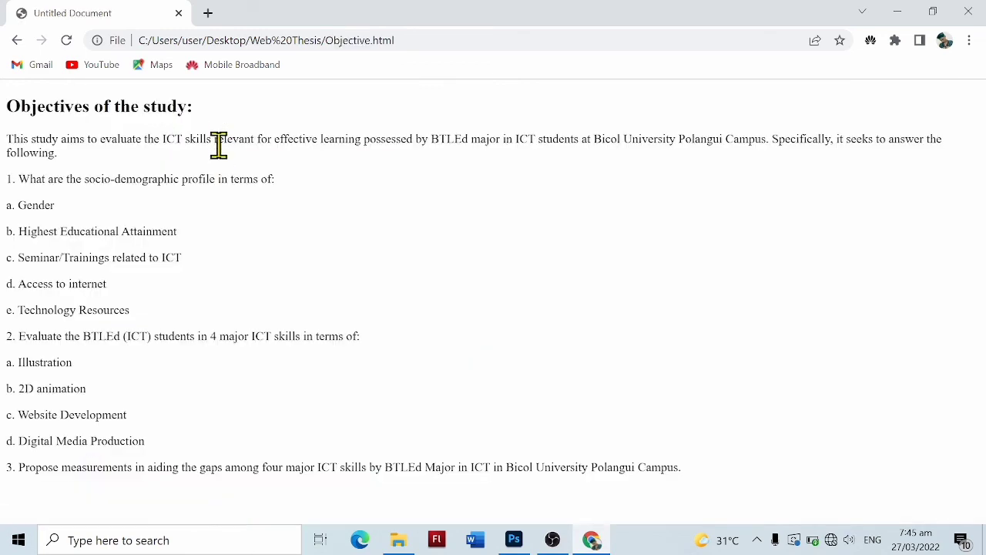
click(17, 40)
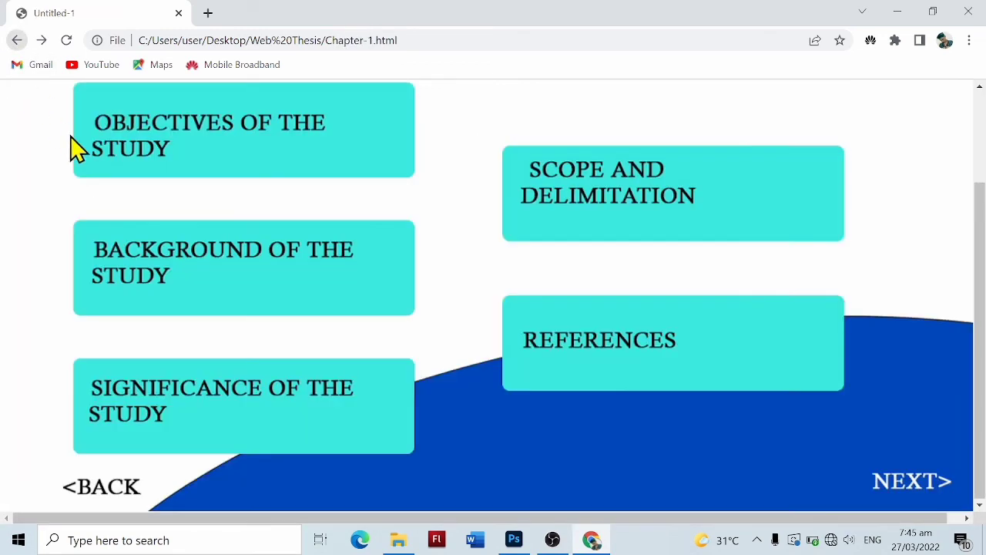
Step: Check the Background of the Study page, then return to Chapter 1
click(221, 287)
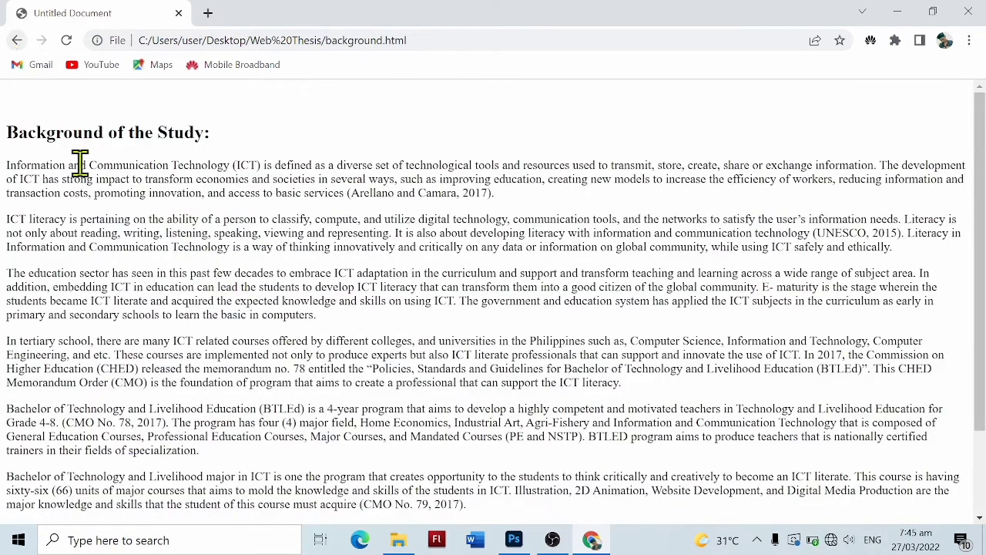
scroll(121, 238, down, 2)
scroll(121, 238, up, 2)
scroll(77, 154, down, 2)
scroll(26, 84, up, 1)
click(17, 40)
scroll(176, 220, up, 2)
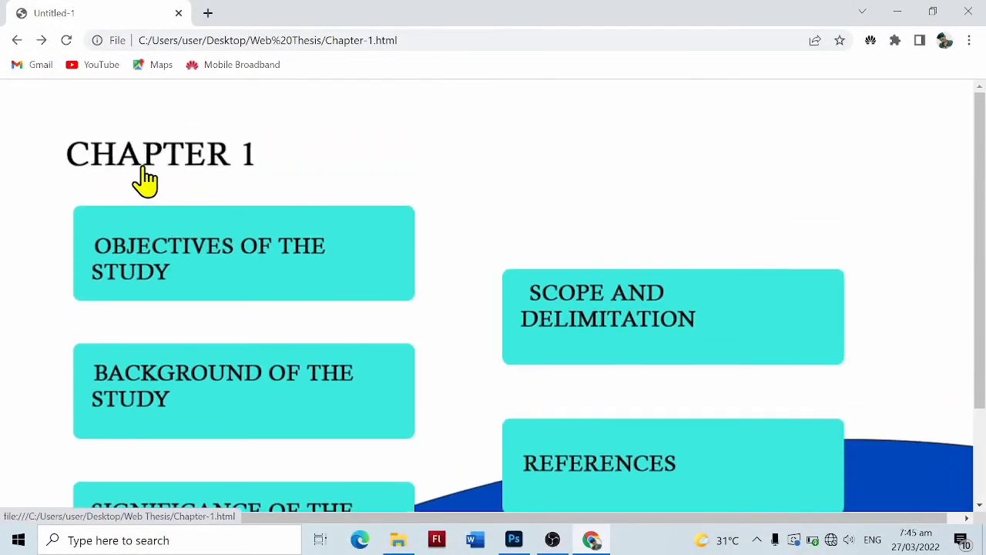
scroll(147, 181, down, 2)
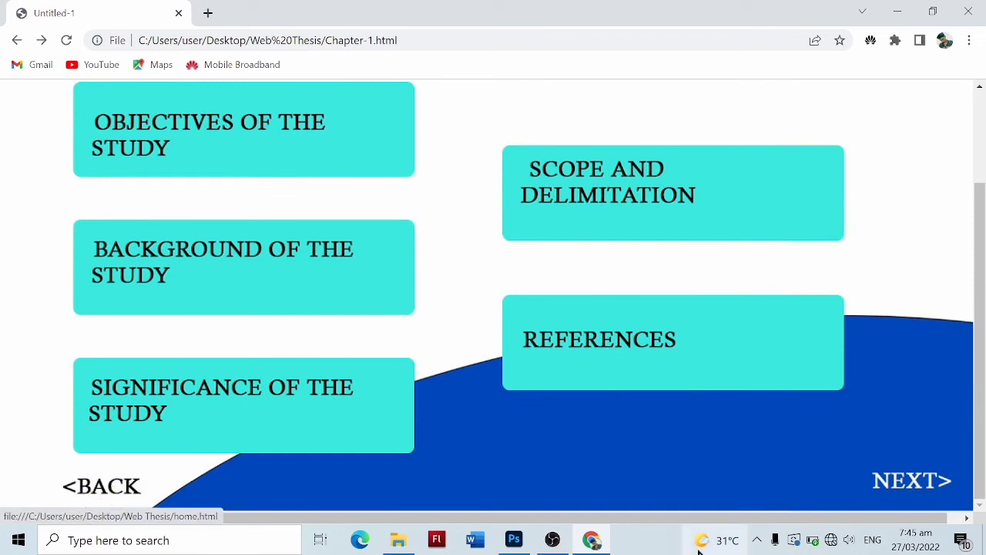
Step: Advance from Chapter 1 to the Chapter 2 page with NEXT> and review it
click(919, 488)
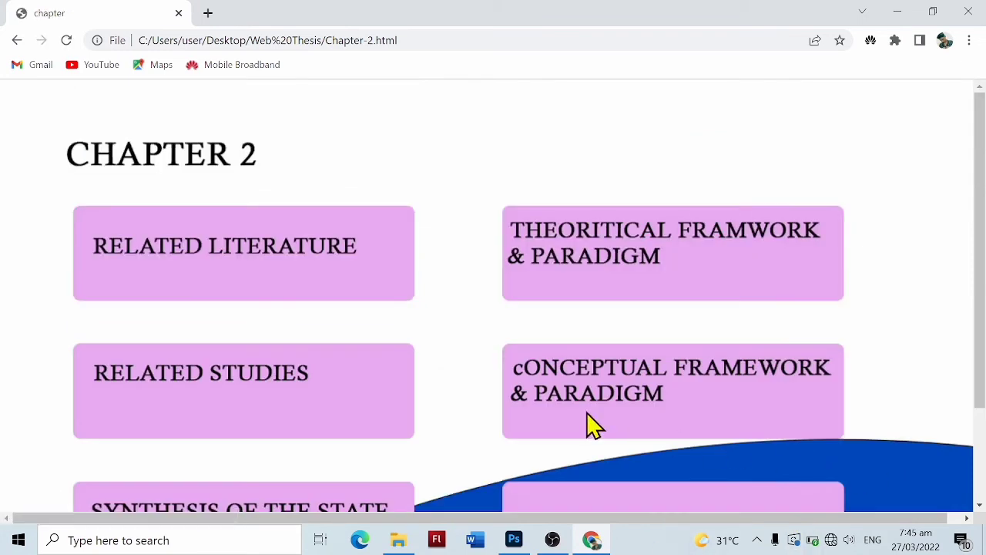
scroll(293, 255, down, 2)
scroll(231, 223, up, 2)
scroll(160, 185, down, 2)
scroll(136, 187, up, 2)
Step: Check the Related Literature page, then go back to Chapter 2
click(145, 274)
scroll(139, 258, down, 5)
scroll(256, 253, down, 3)
scroll(337, 298, down, 2)
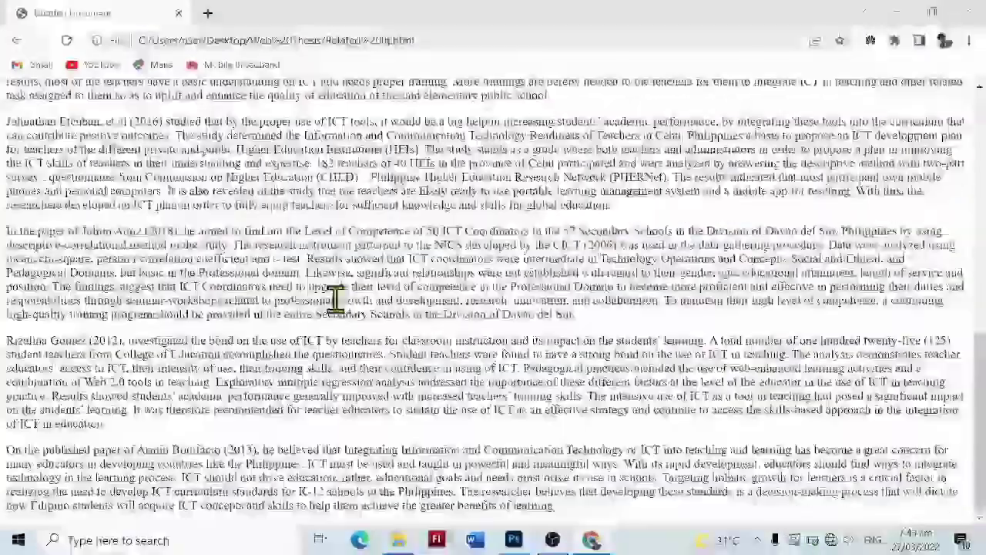
scroll(337, 297, up, 5)
scroll(337, 301, up, 5)
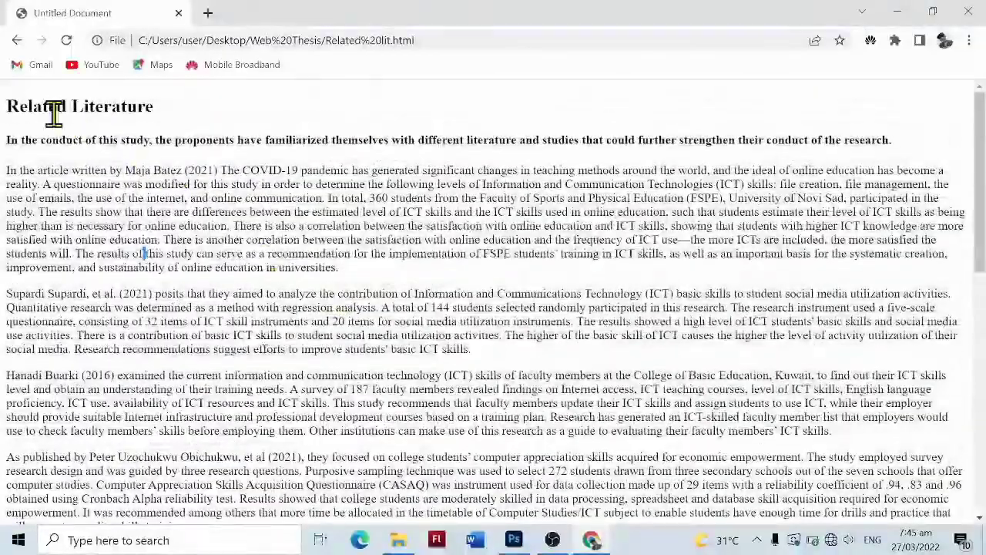
click(17, 40)
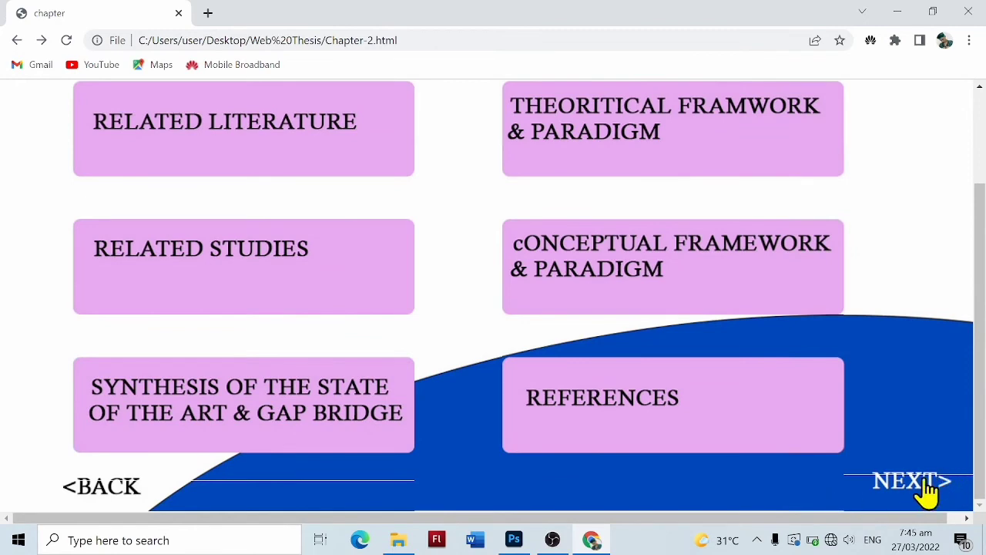
Step: Advance to Chapter 3 with NEXT> and review its six topics
click(921, 487)
scroll(296, 198, up, 2)
scroll(370, 254, down, 2)
scroll(439, 301, up, 2)
scroll(477, 308, down, 2)
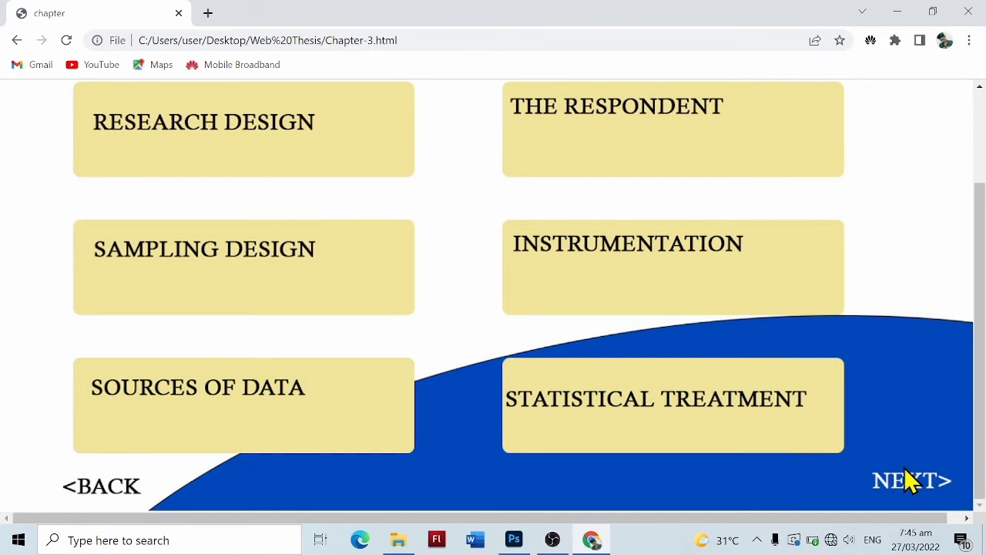
scroll(730, 324, up, 2)
scroll(61, 194, down, 2)
scroll(547, 407, up, 2)
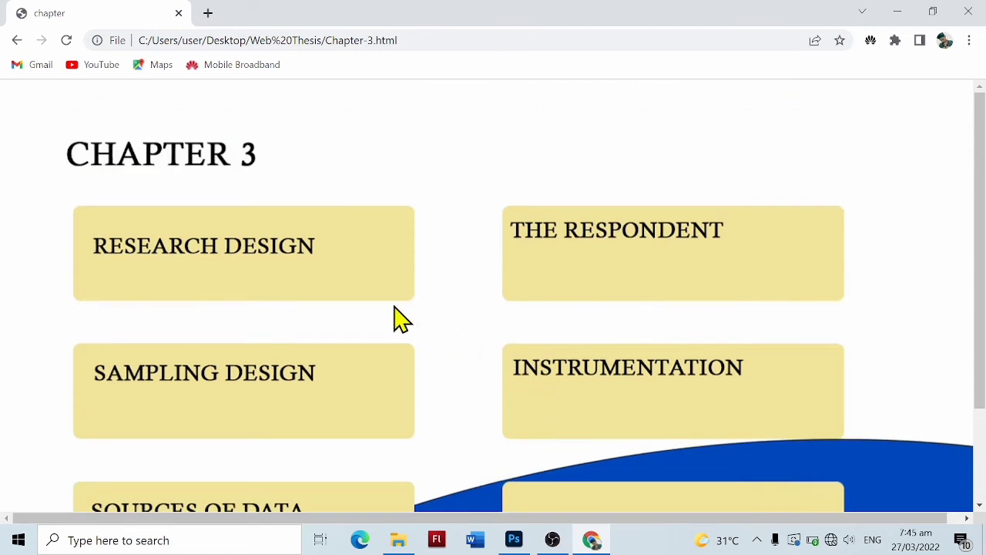
scroll(352, 308, down, 2)
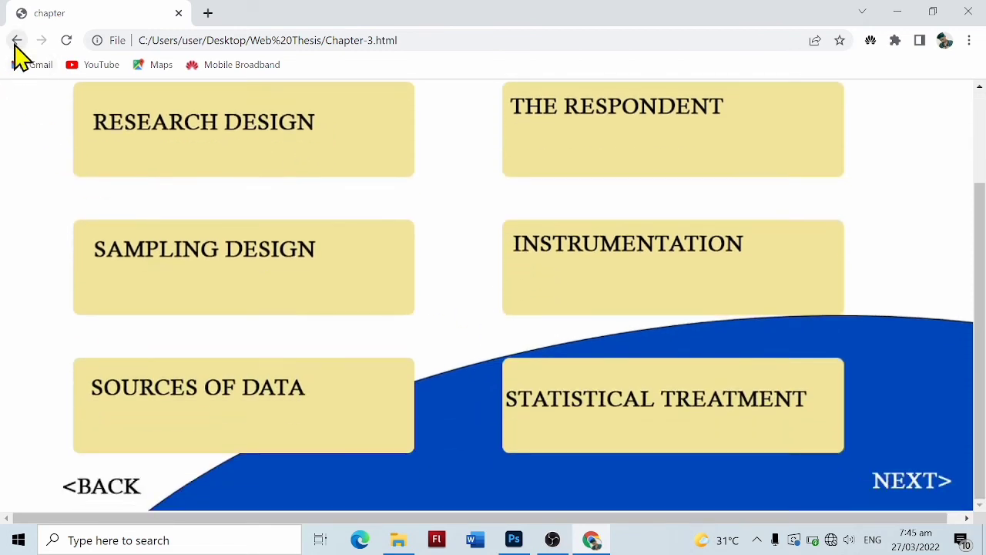
Step: Go back through Chapter 2 and Chapter 1 to the home page
click(18, 44)
scroll(425, 368, up, 2)
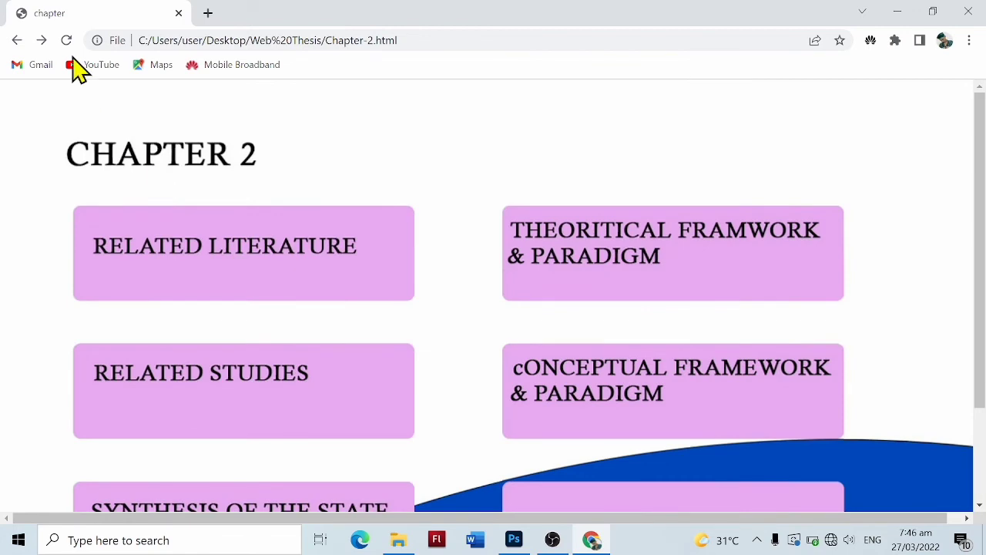
click(17, 40)
click(17, 40)
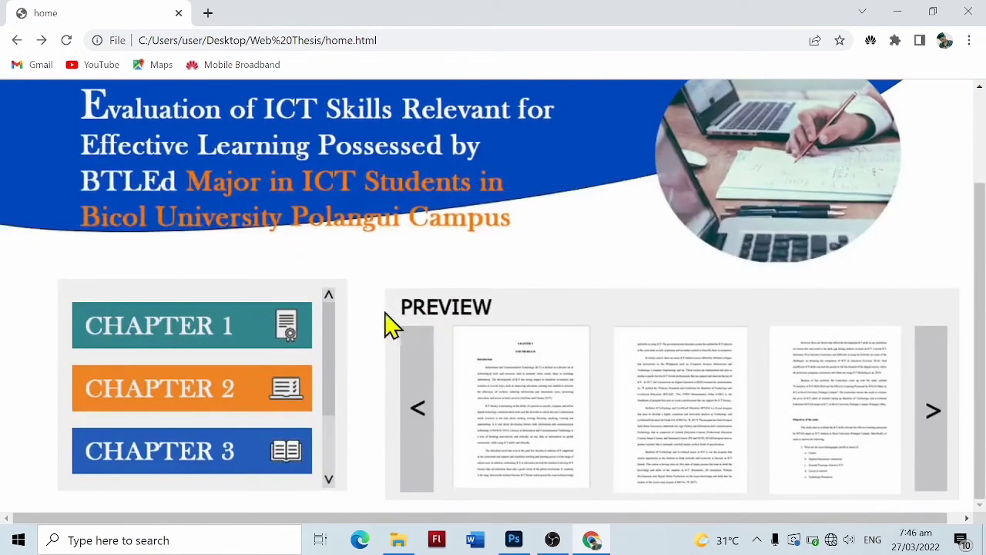
click(328, 478)
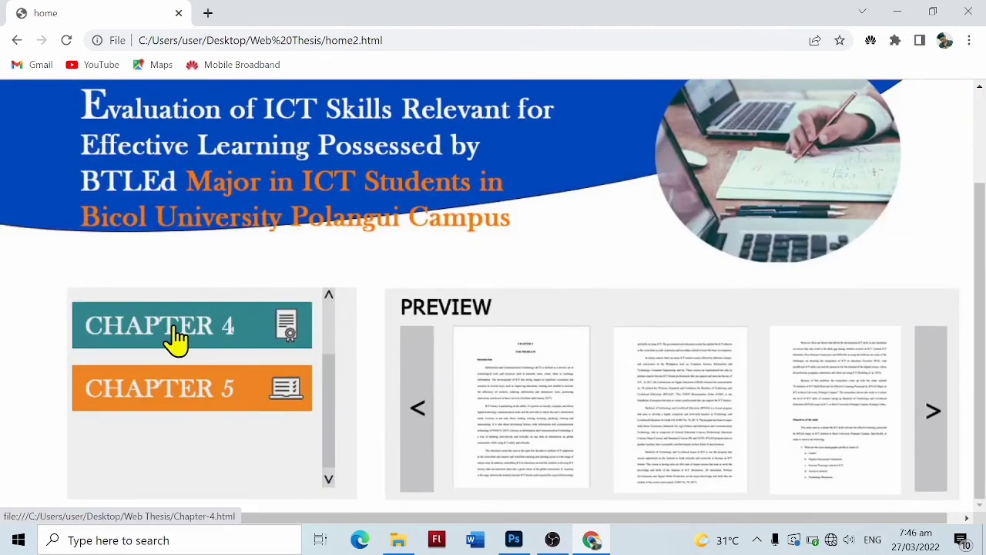
click(172, 337)
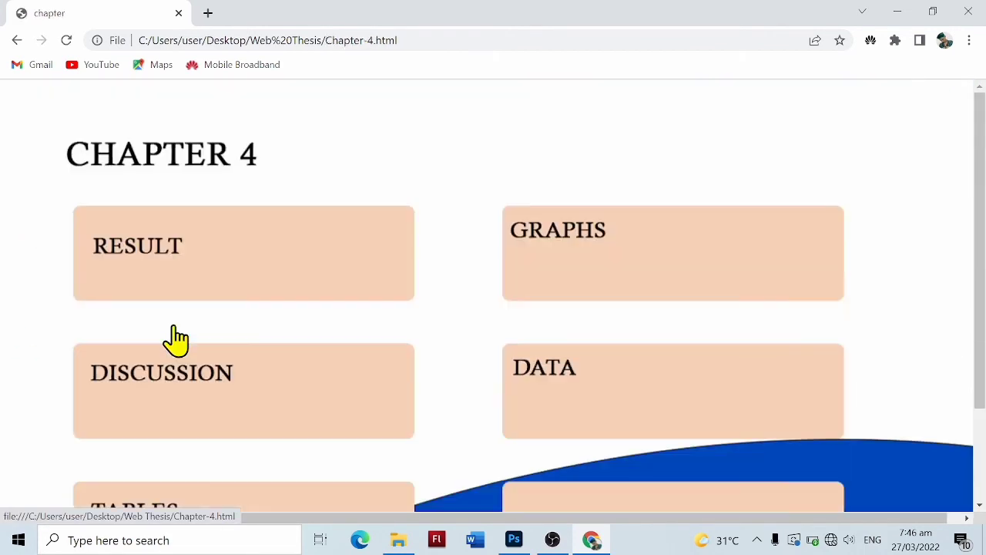
scroll(651, 289, down, 2)
scroll(281, 251, up, 2)
scroll(635, 364, down, 2)
scroll(779, 467, up, 2)
scroll(850, 429, down, 2)
click(937, 493)
scroll(308, 254, down, 2)
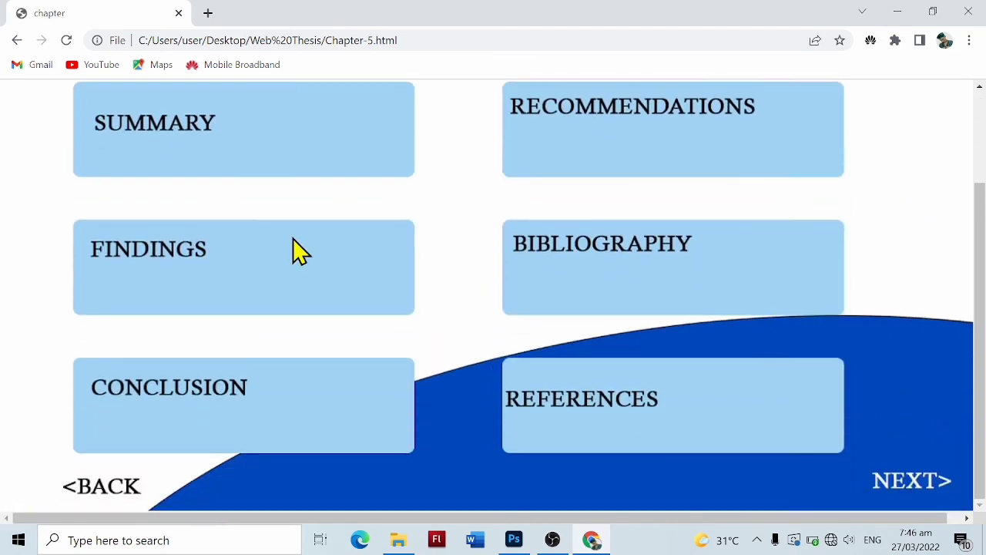
scroll(192, 154, up, 2)
scroll(878, 424, down, 2)
click(917, 483)
scroll(678, 260, down, 2)
scroll(674, 254, up, 2)
scroll(539, 216, down, 1)
scroll(258, 99, up, 1)
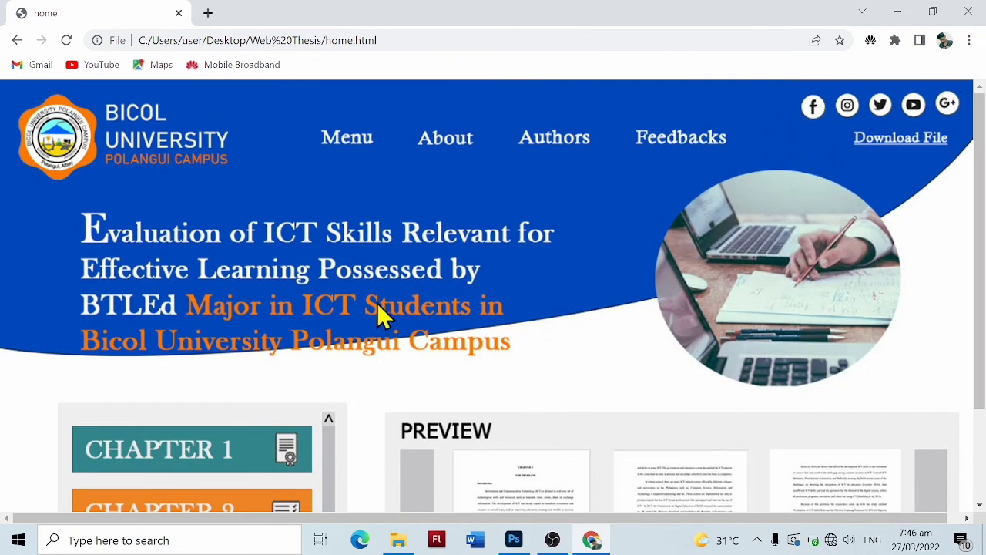
scroll(378, 302, down, 2)
scroll(409, 310, up, 2)
scroll(407, 309, down, 1)
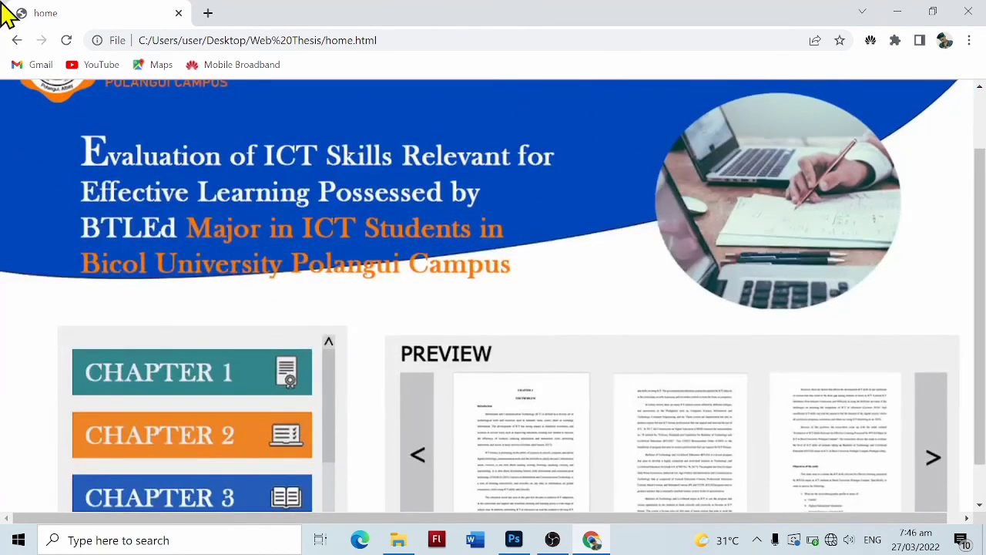